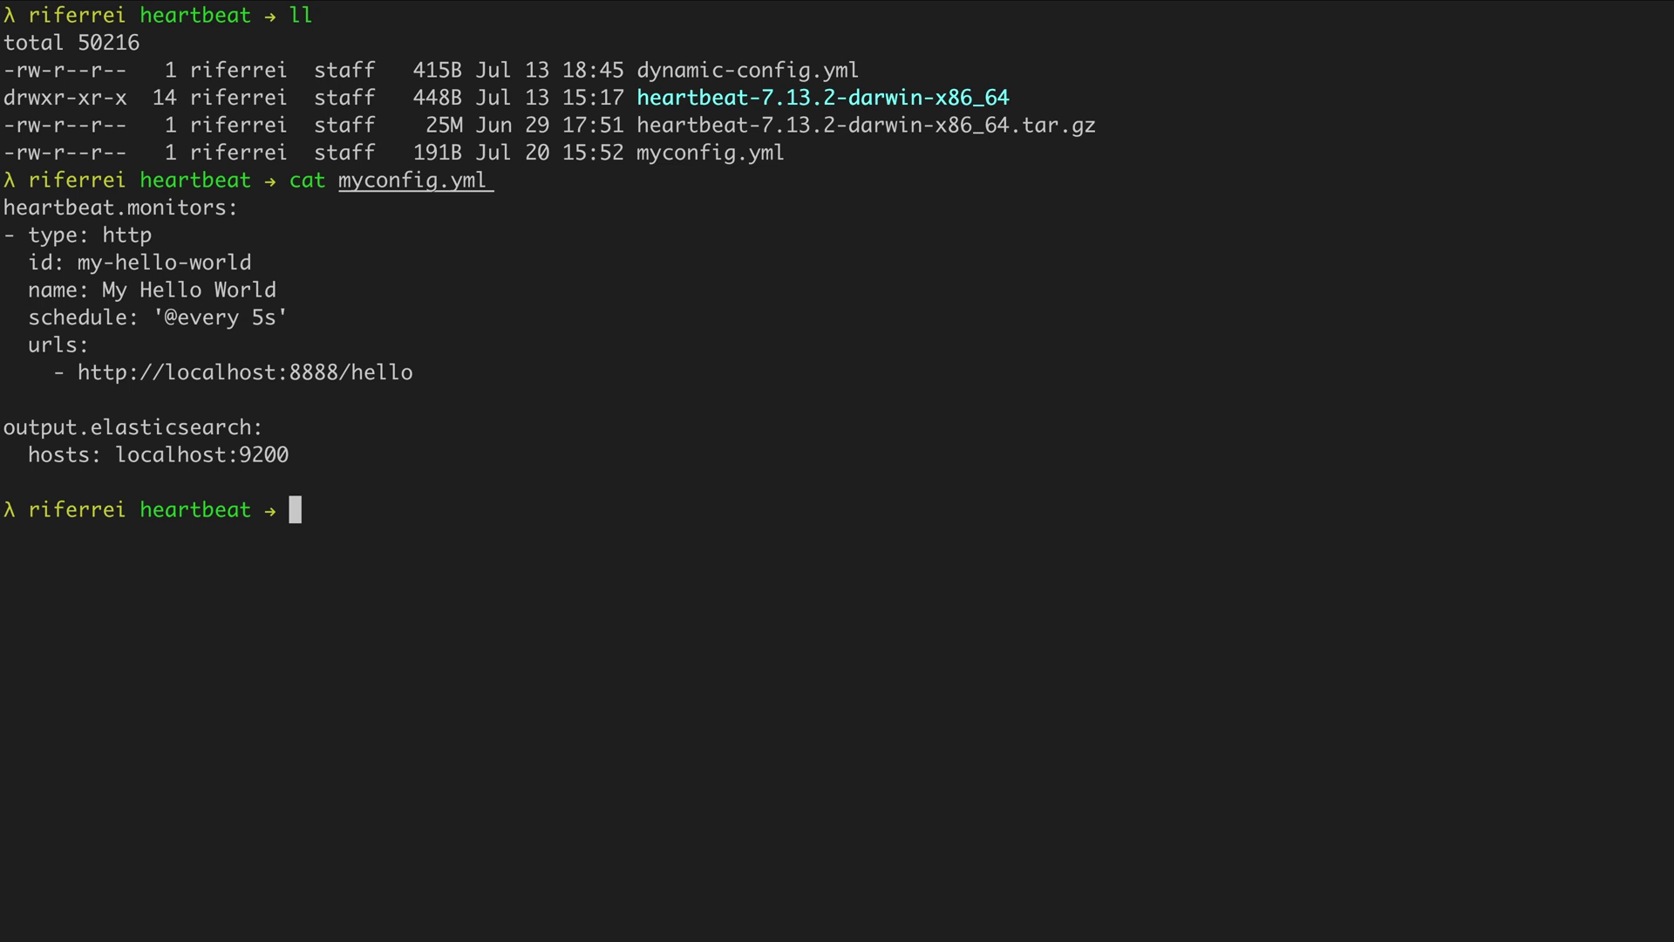
# Open myconfig.yml in vi
pyautogui.write('vi')
pyautogui.press('Right')
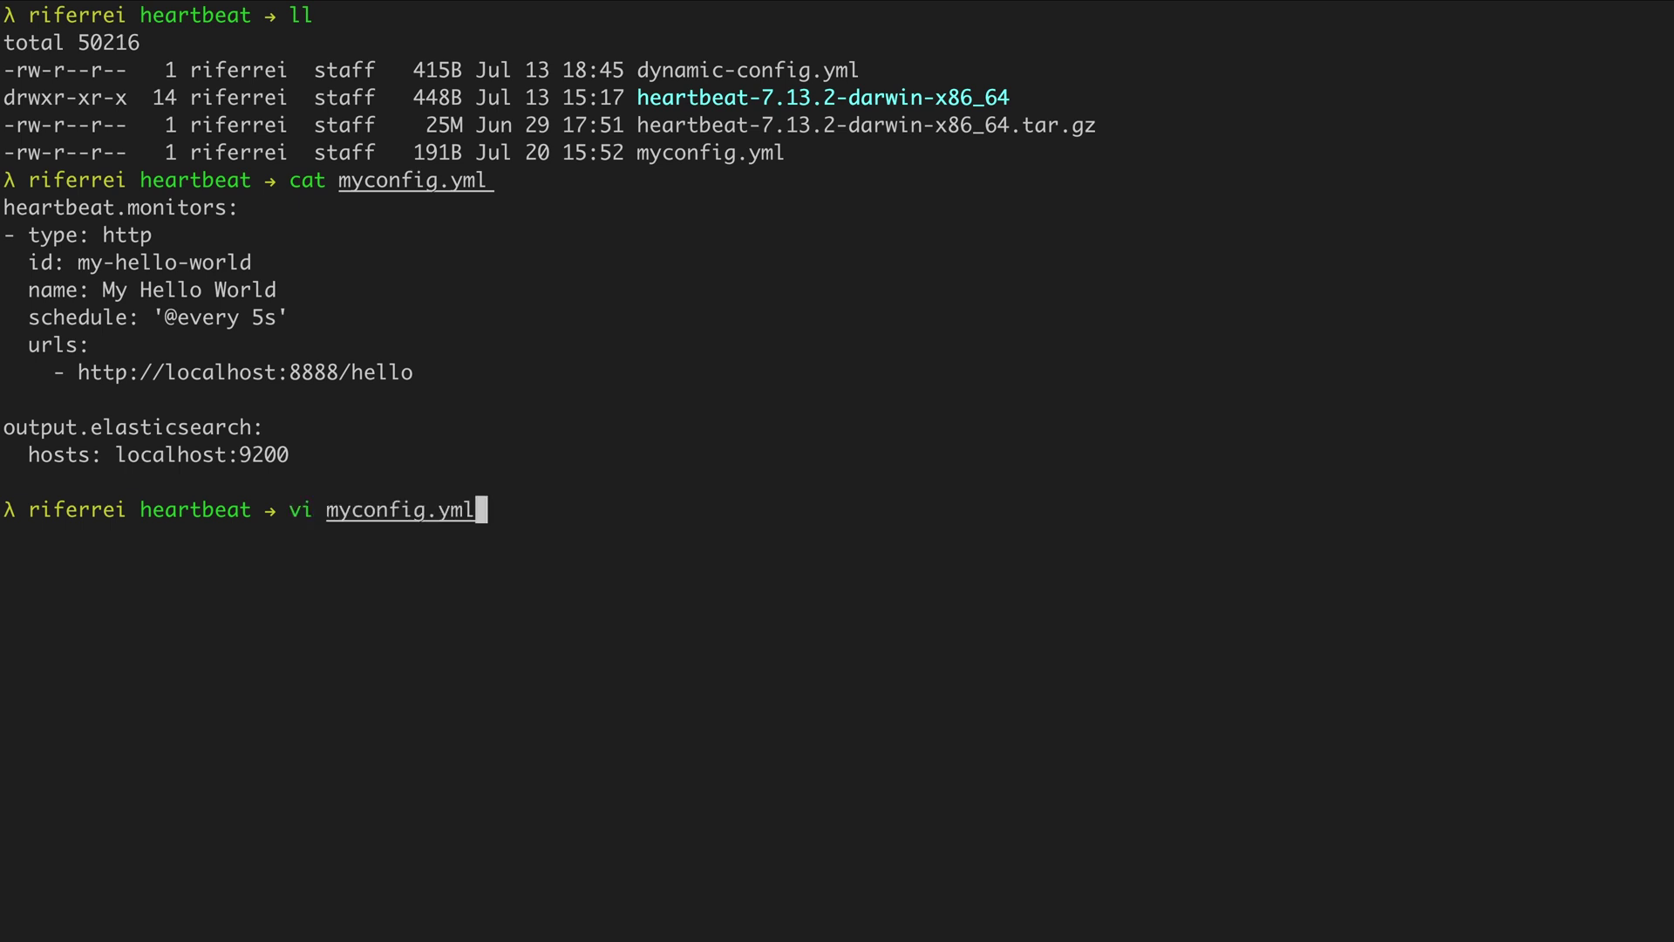
pyautogui.press('Return')
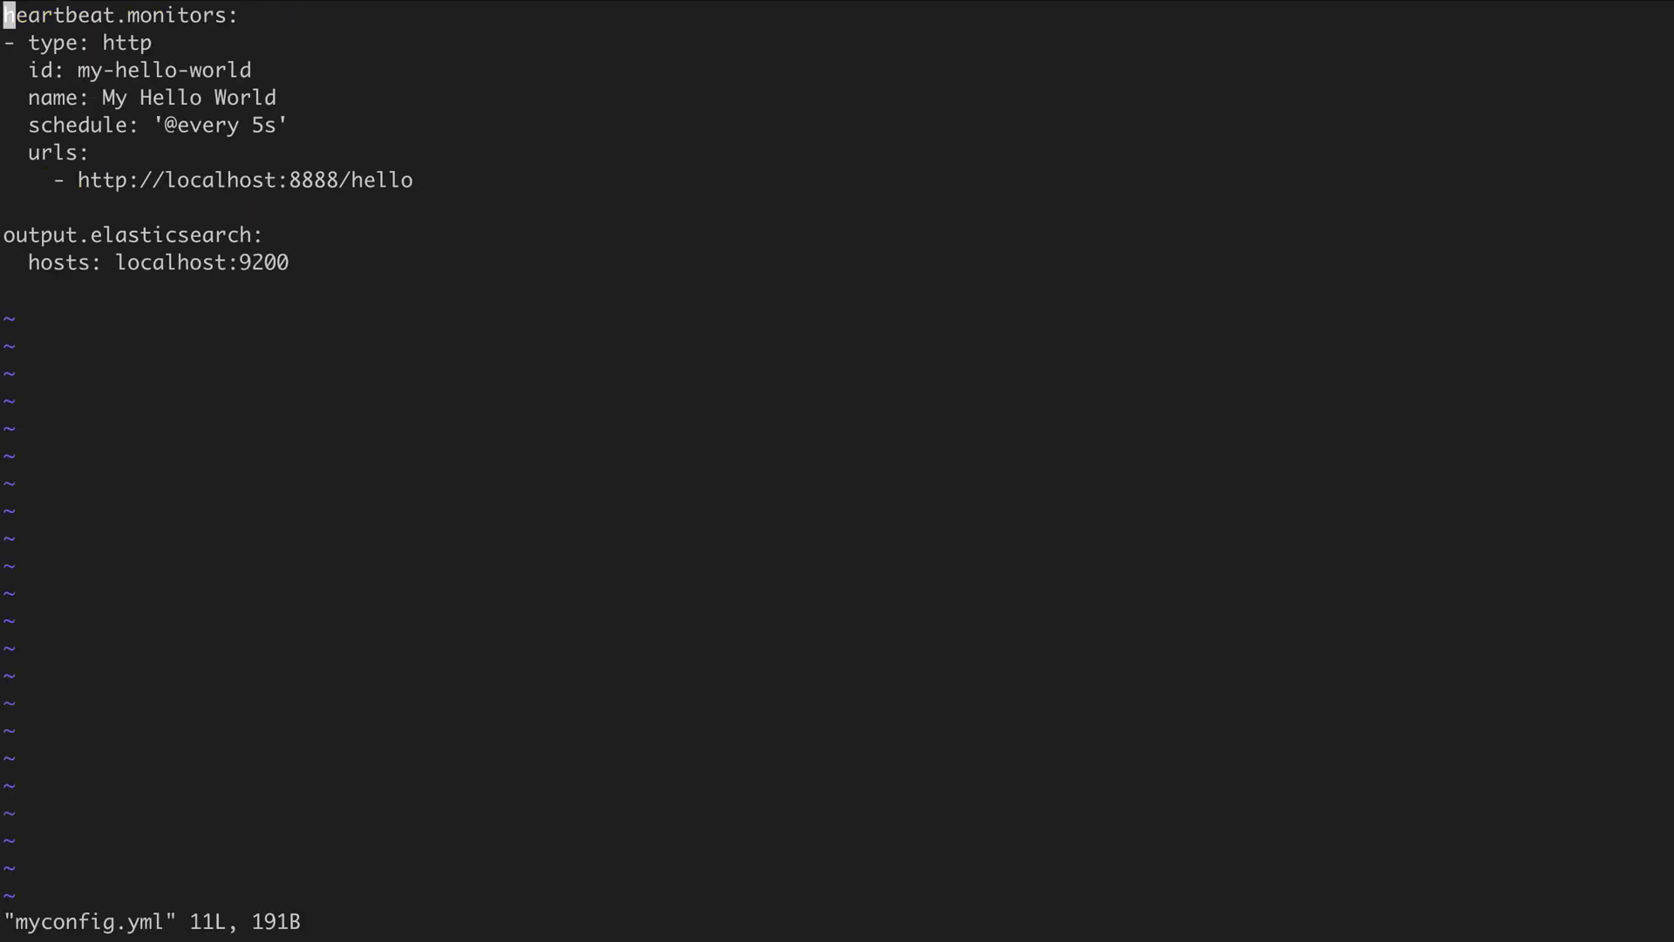
# Below the URL, add a processors section with add_observer_metadata and cache.ttl: 5m
pyautogui.press('i')
pyautogui.press('Down')
pyautogui.press('Down')
pyautogui.press('Down')
pyautogui.press('Down')
pyautogui.press('Down')
pyautogui.press('Down')
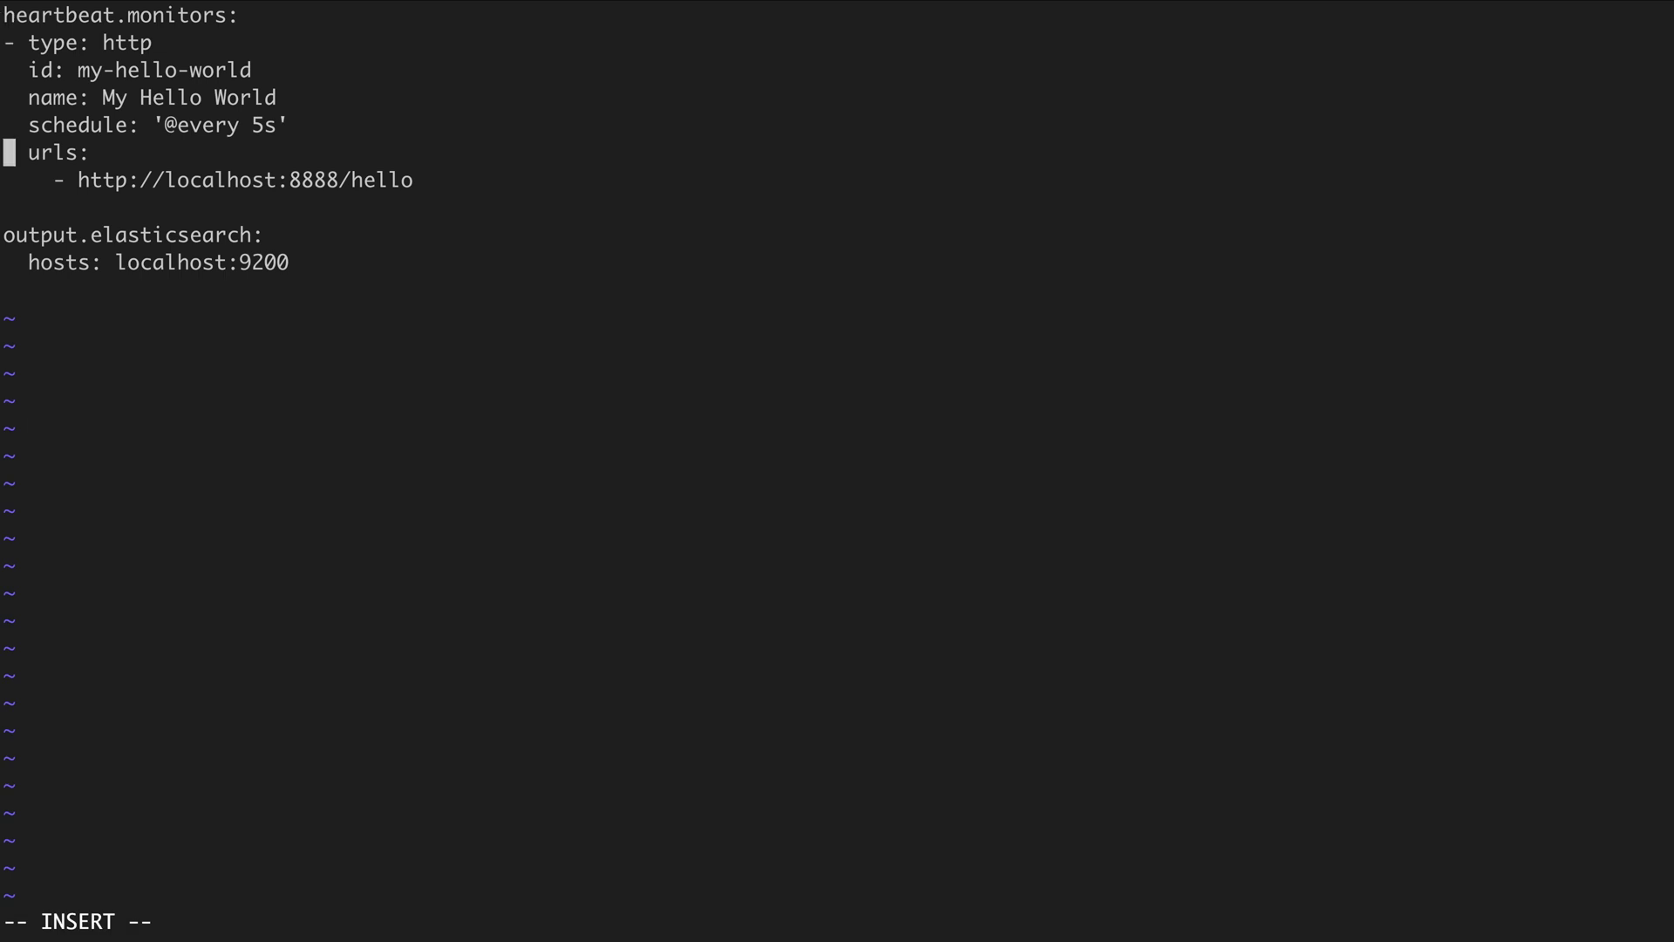
pyautogui.press('End')
pyautogui.press('Return')
pyautogui.press('Return')
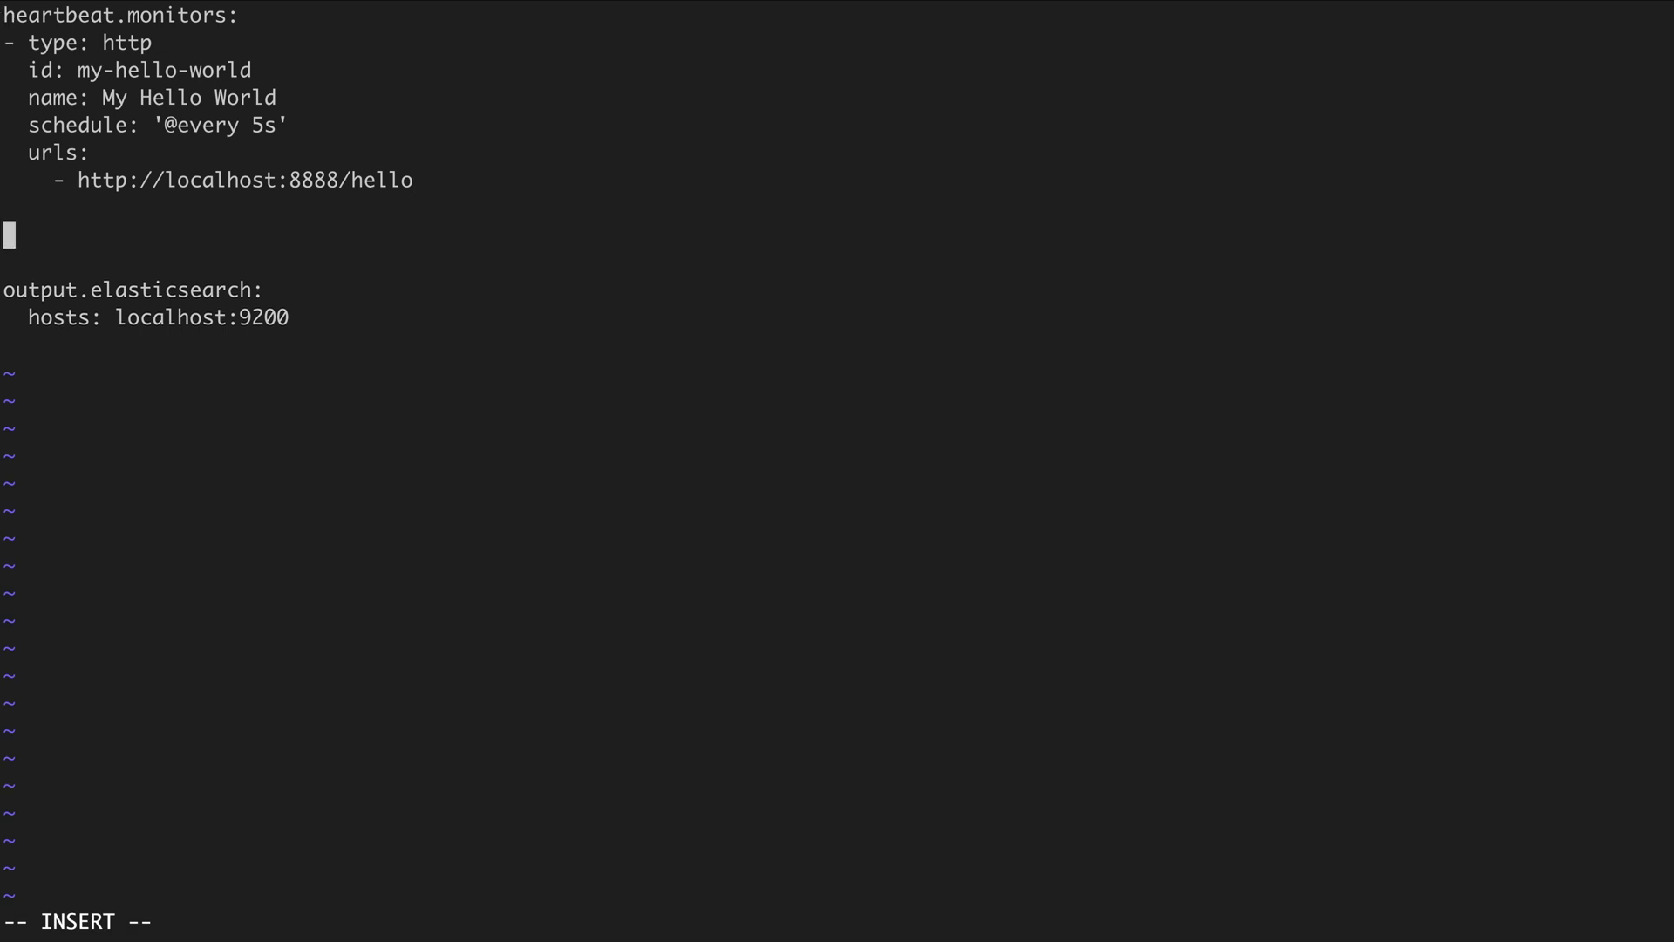
pyautogui.write('processors')
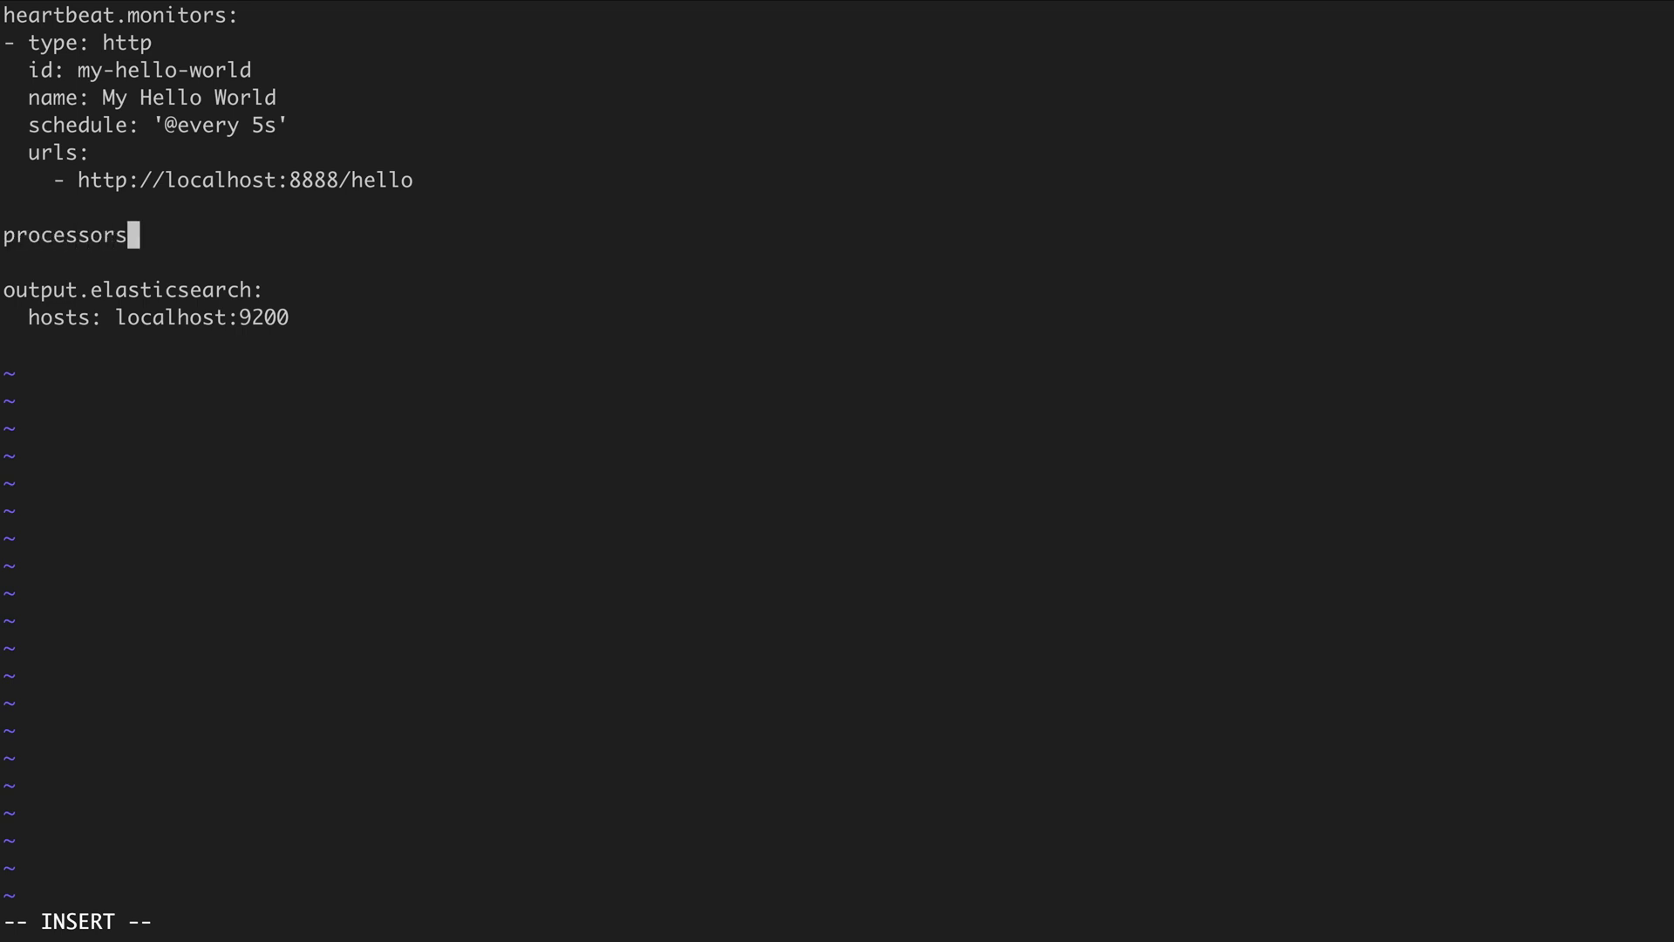
pyautogui.write(':')
pyautogui.press('Return')
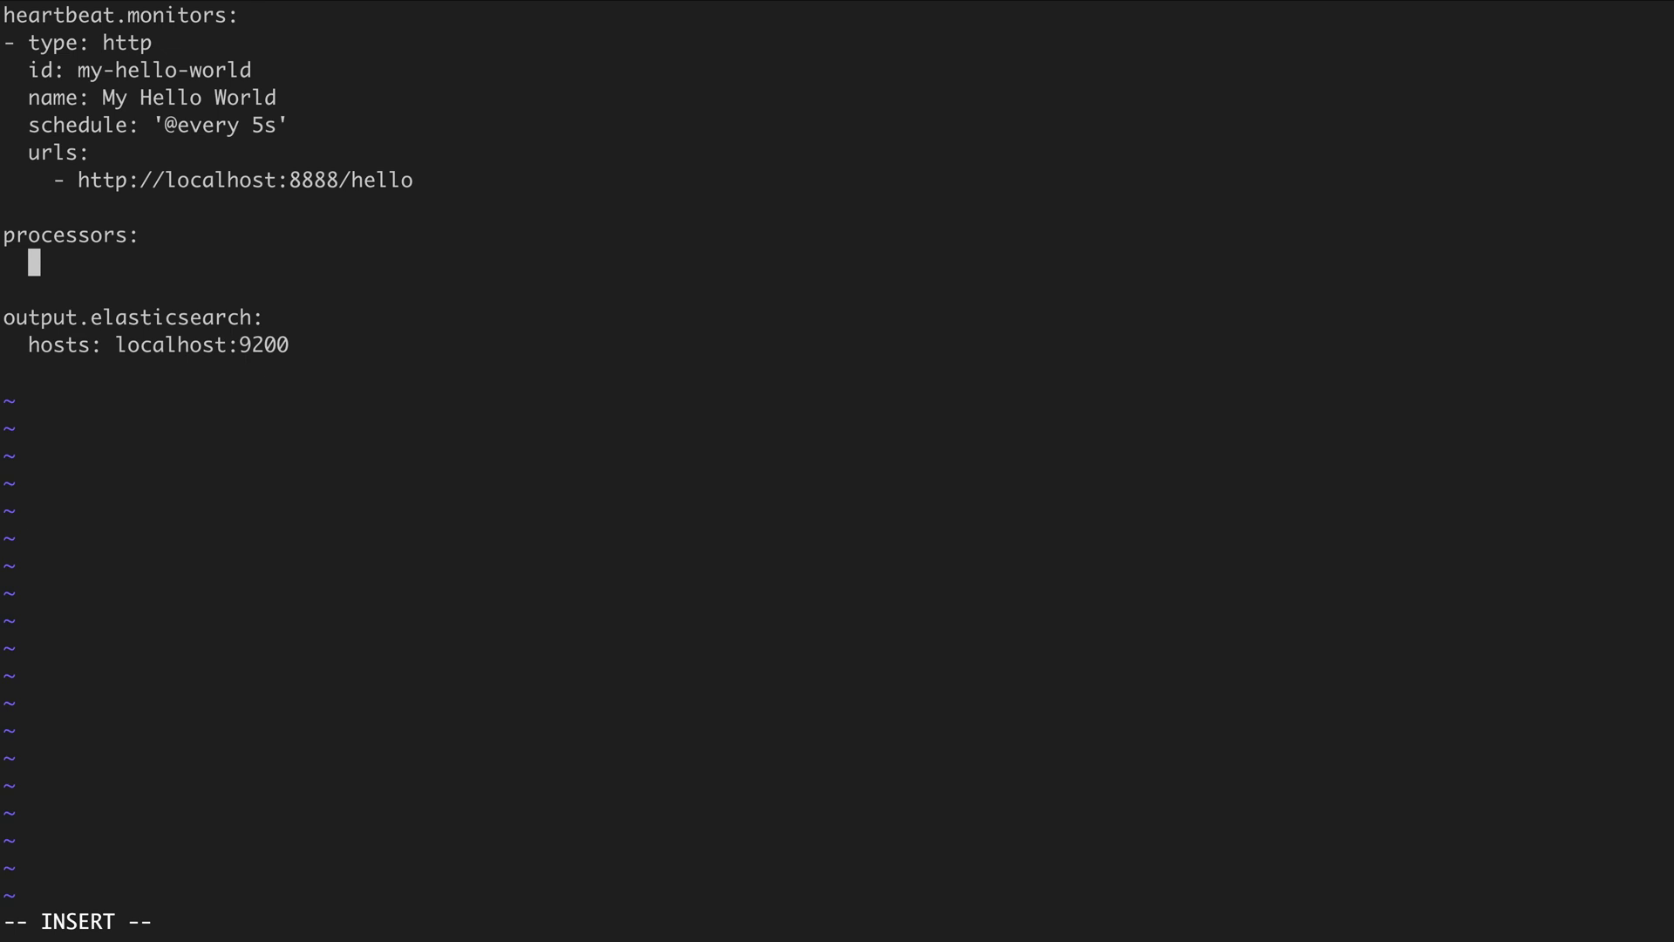
pyautogui.write('- add_observer')
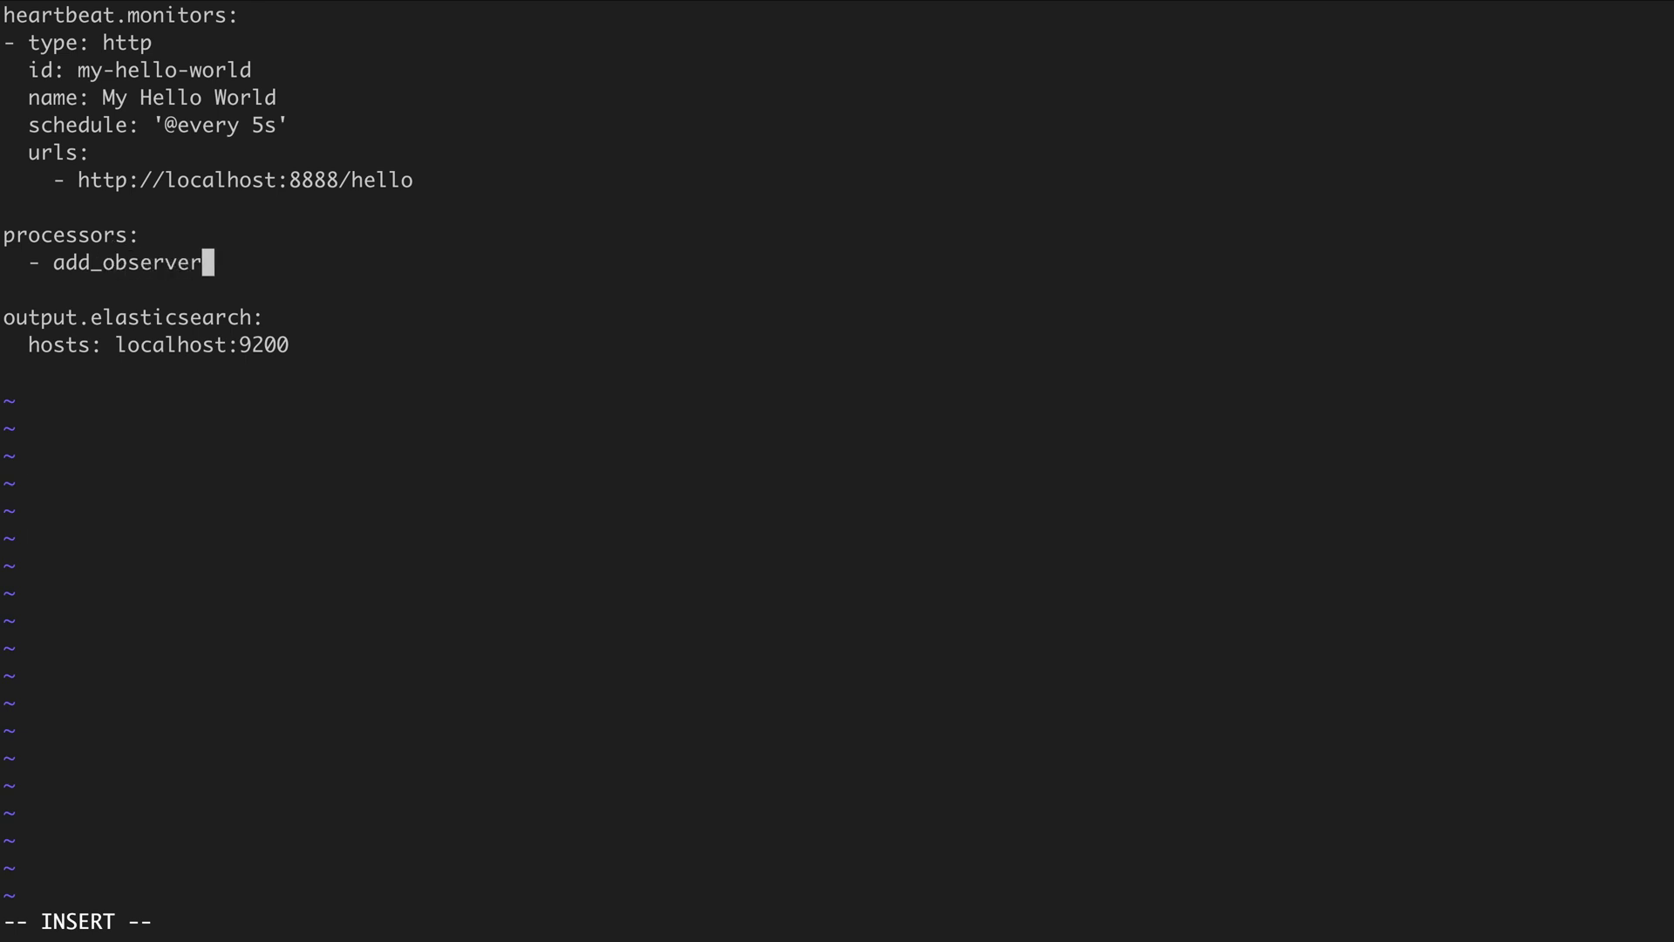
pyautogui.write('_metadata')
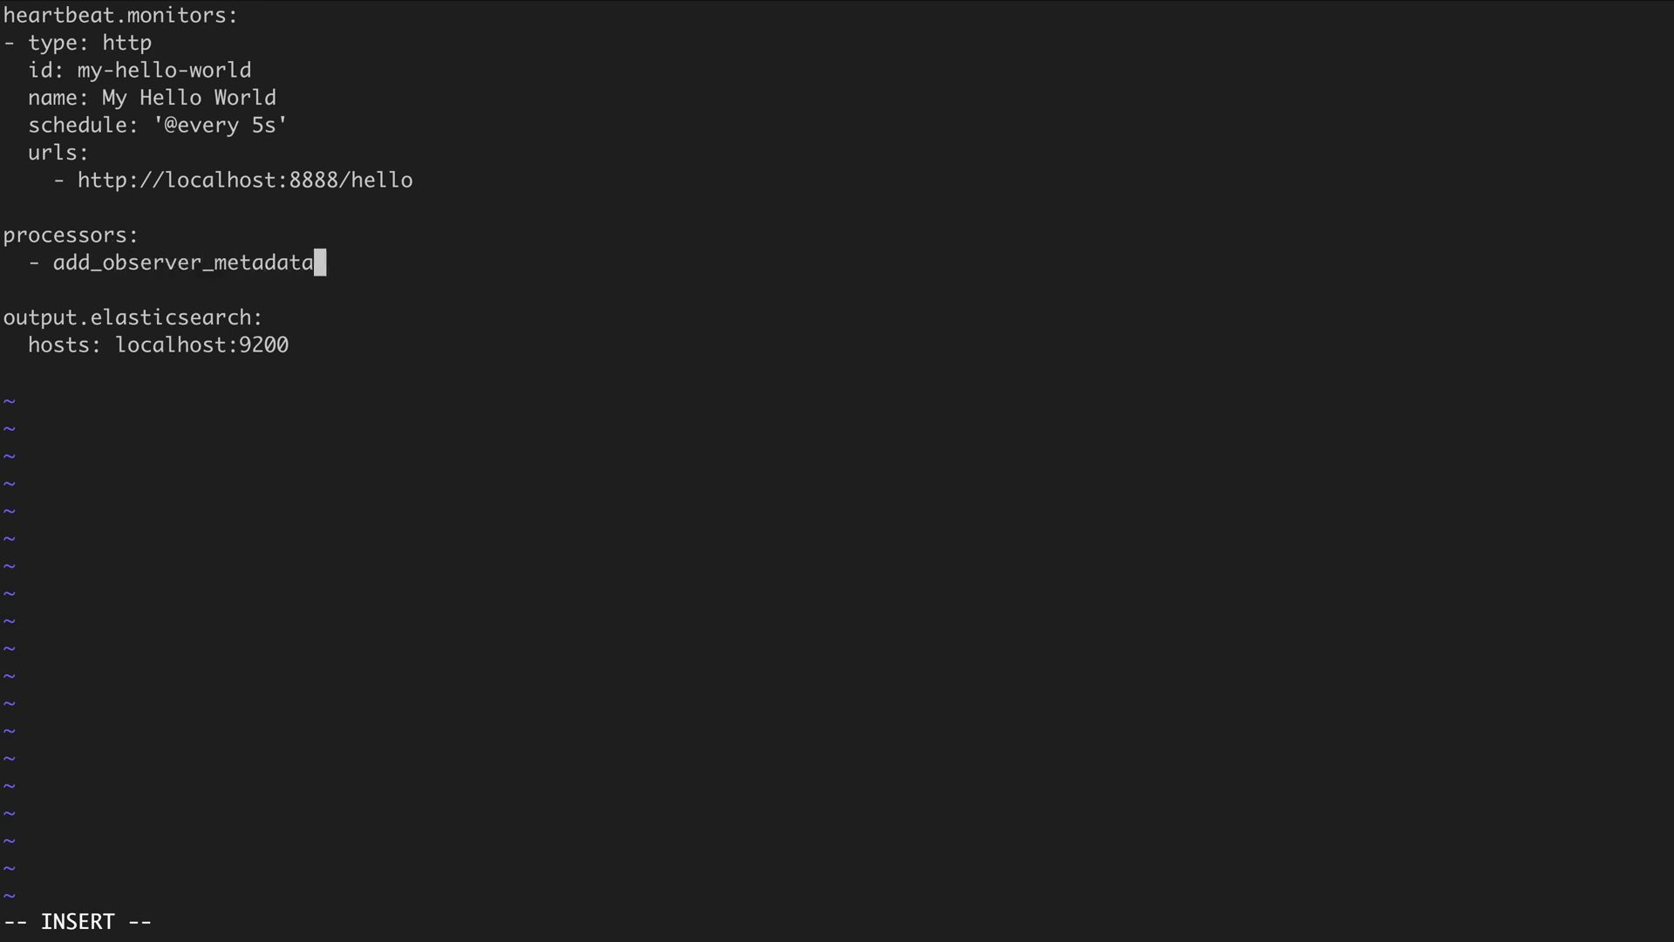
pyautogui.write(':')
pyautogui.press('Return')
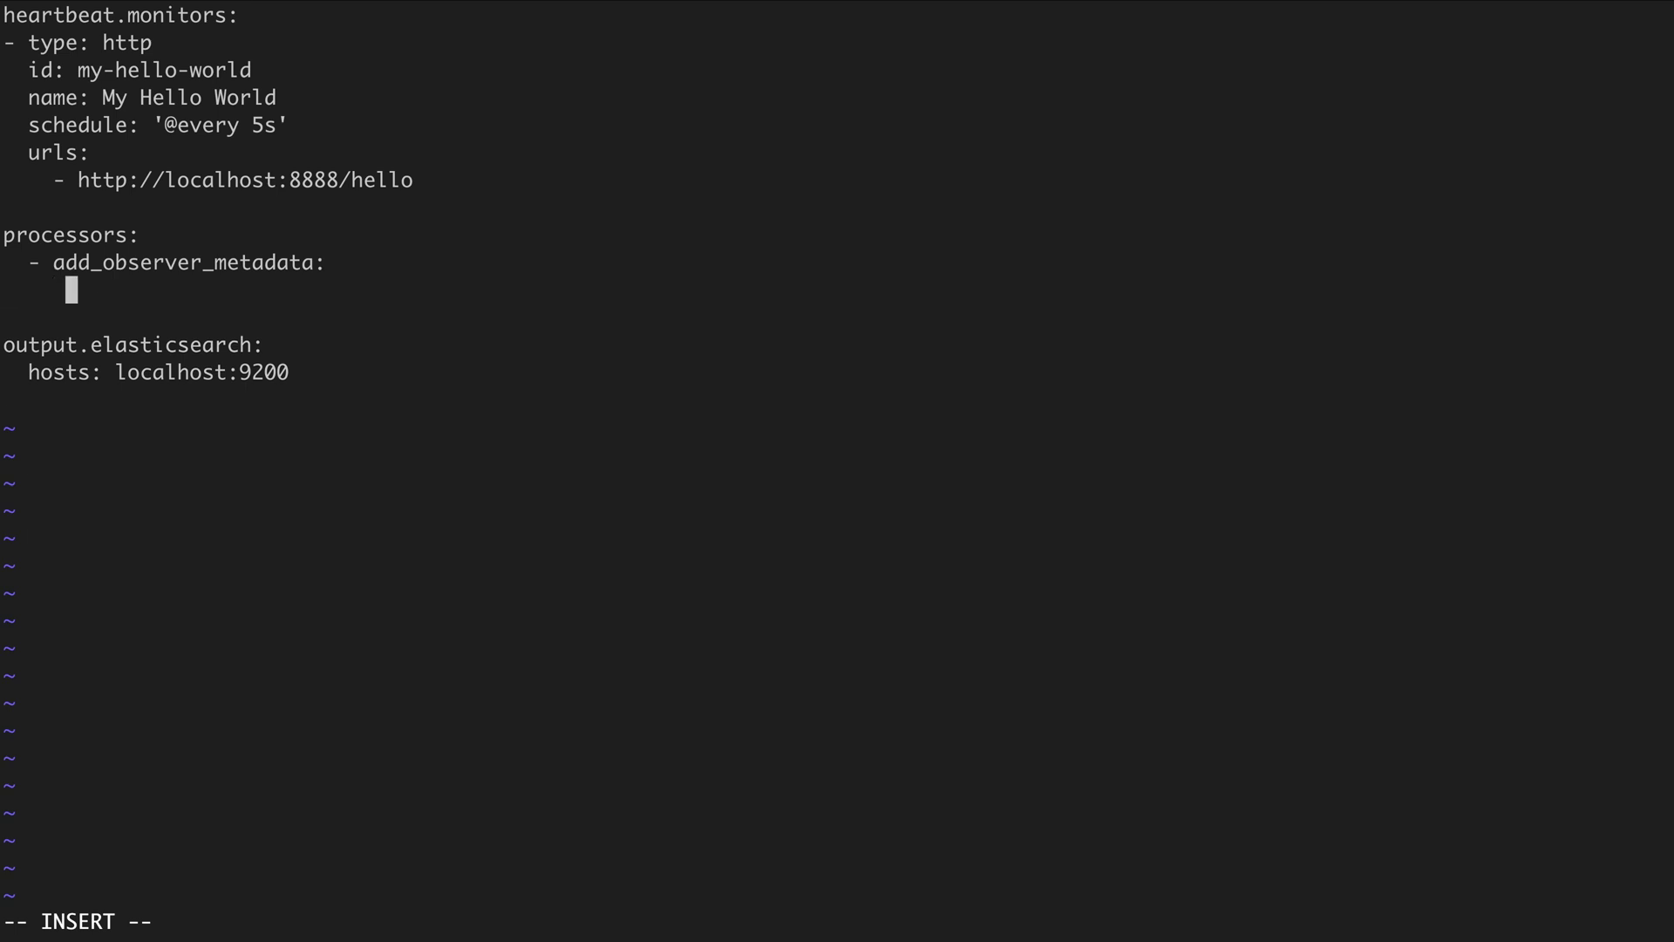
pyautogui.write('cache.ttl')
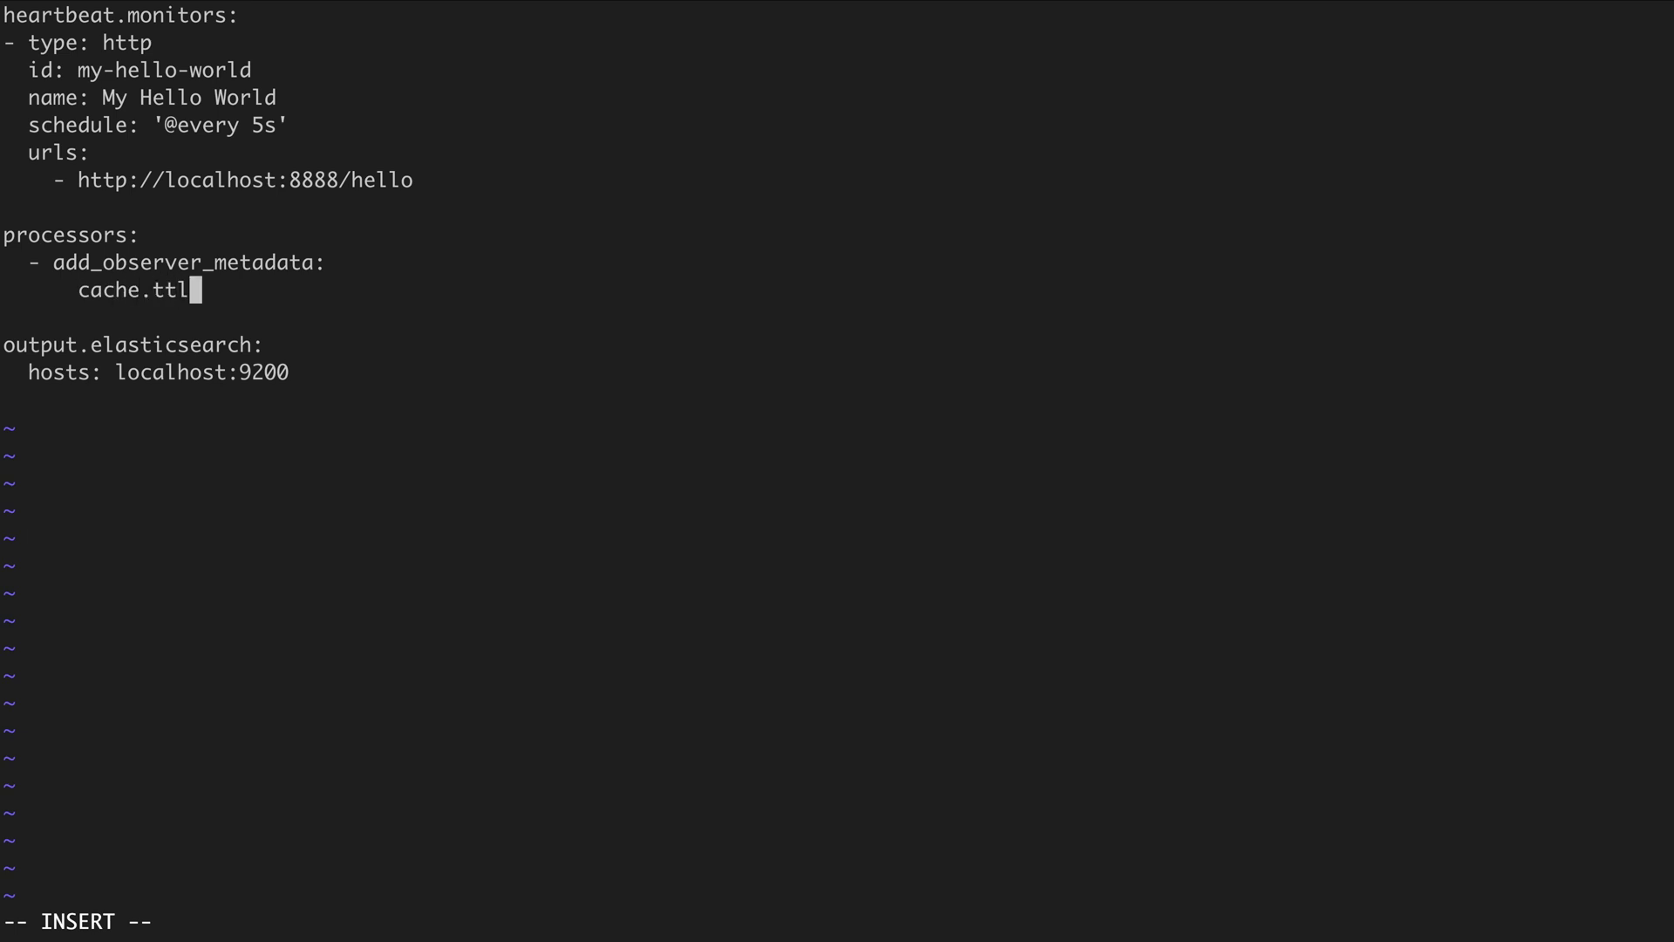
pyautogui.write(': 5m')
# Add a geo block with the data-centre name and location 35.742829761851375, -78.85192147659855
pyautogui.press('Return')
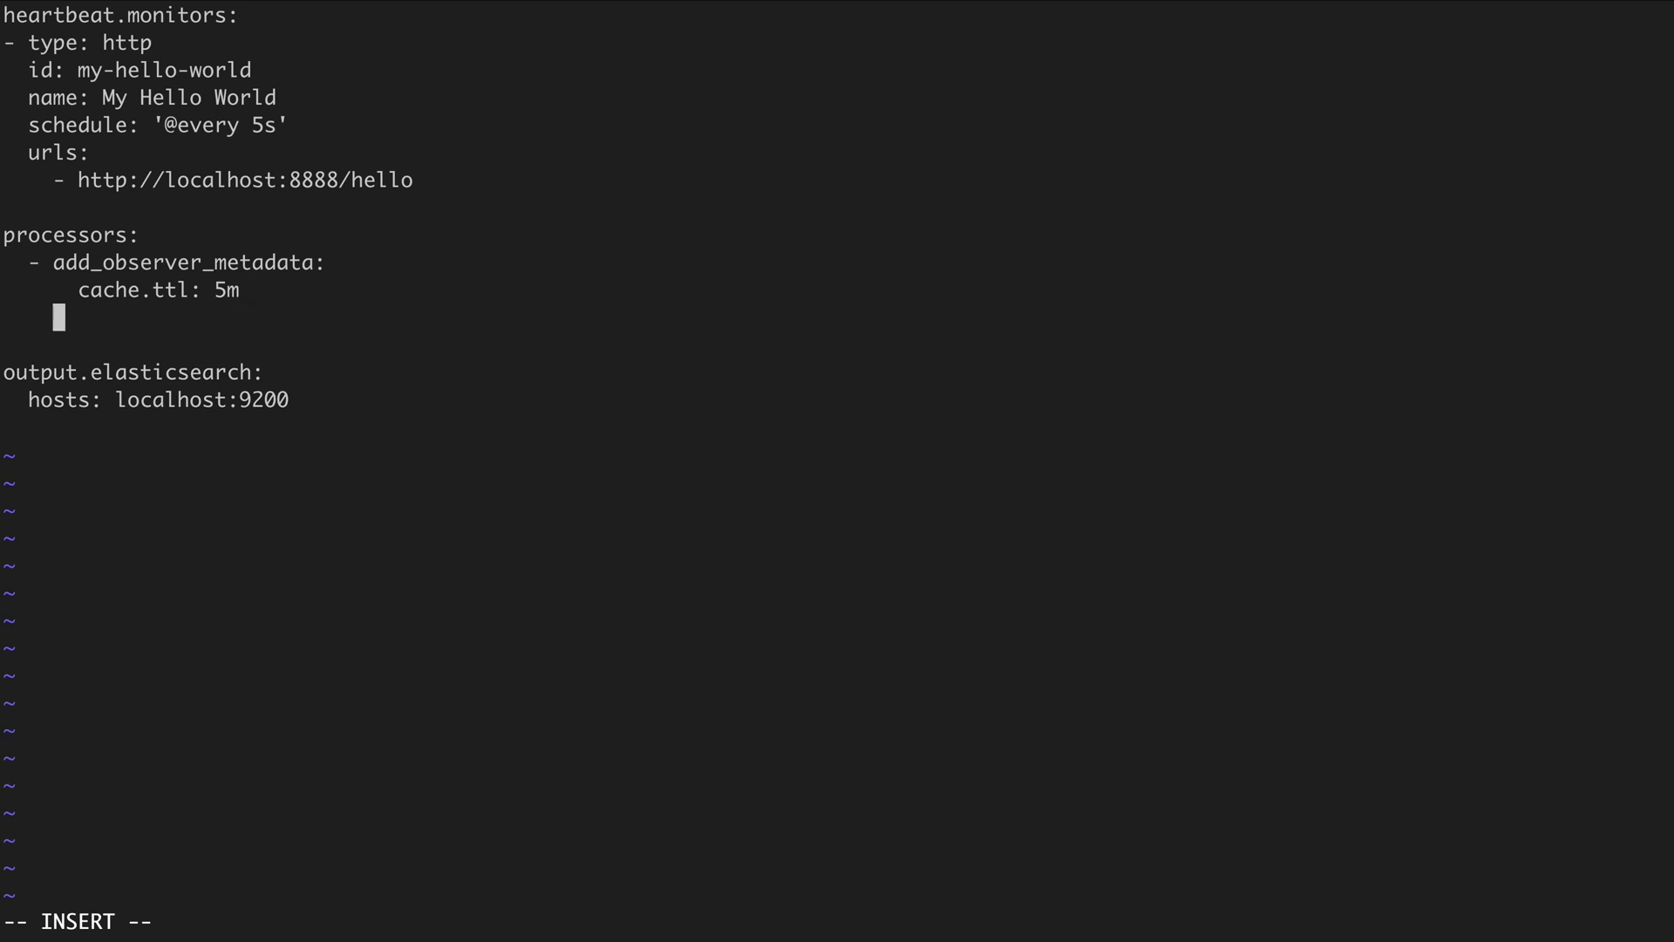
pyautogui.write('geo:')
pyautogui.press('Return')
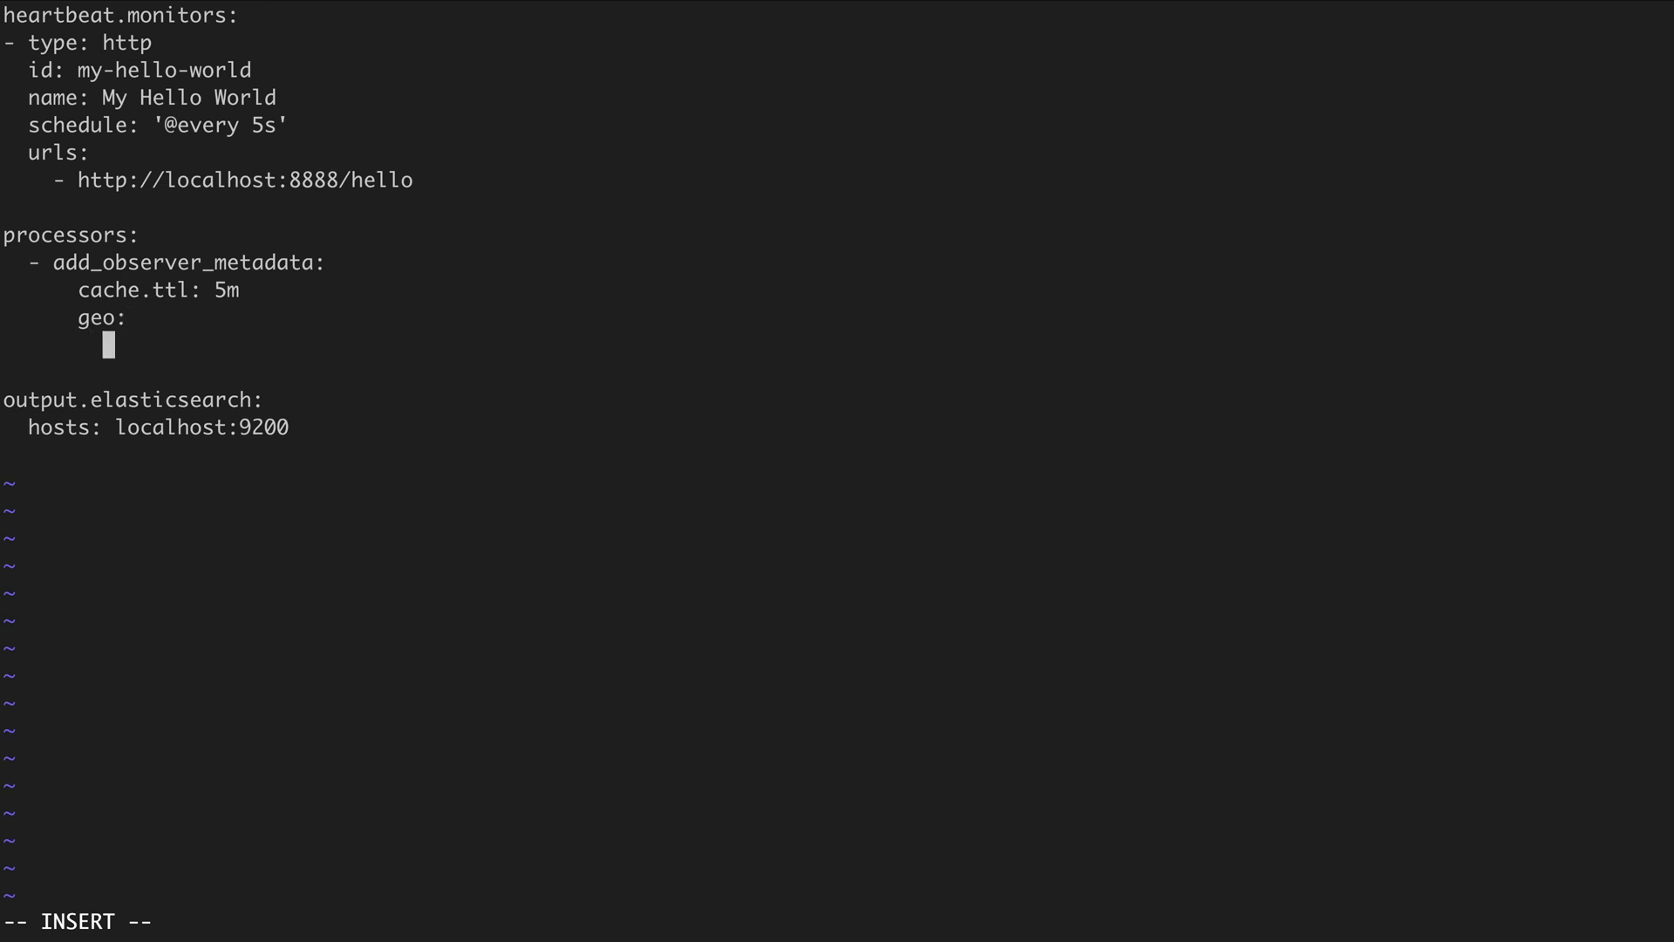
pyautogui.write('name: riferre')
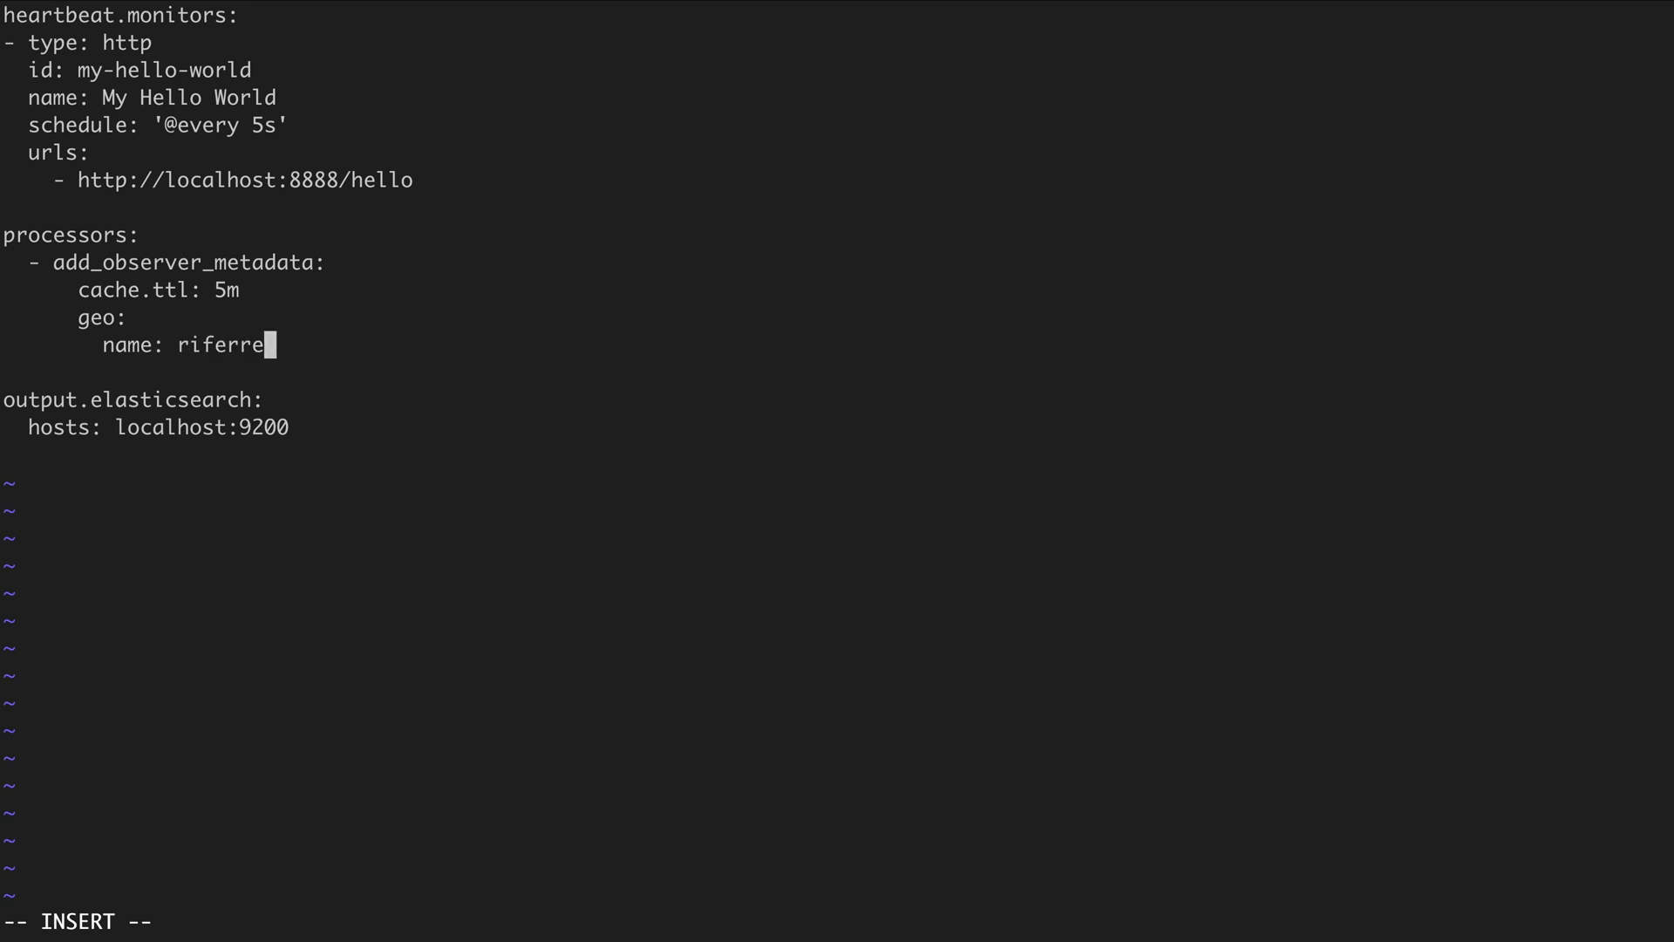
pyautogui.write('i-dc-01')
pyautogui.press('Return')
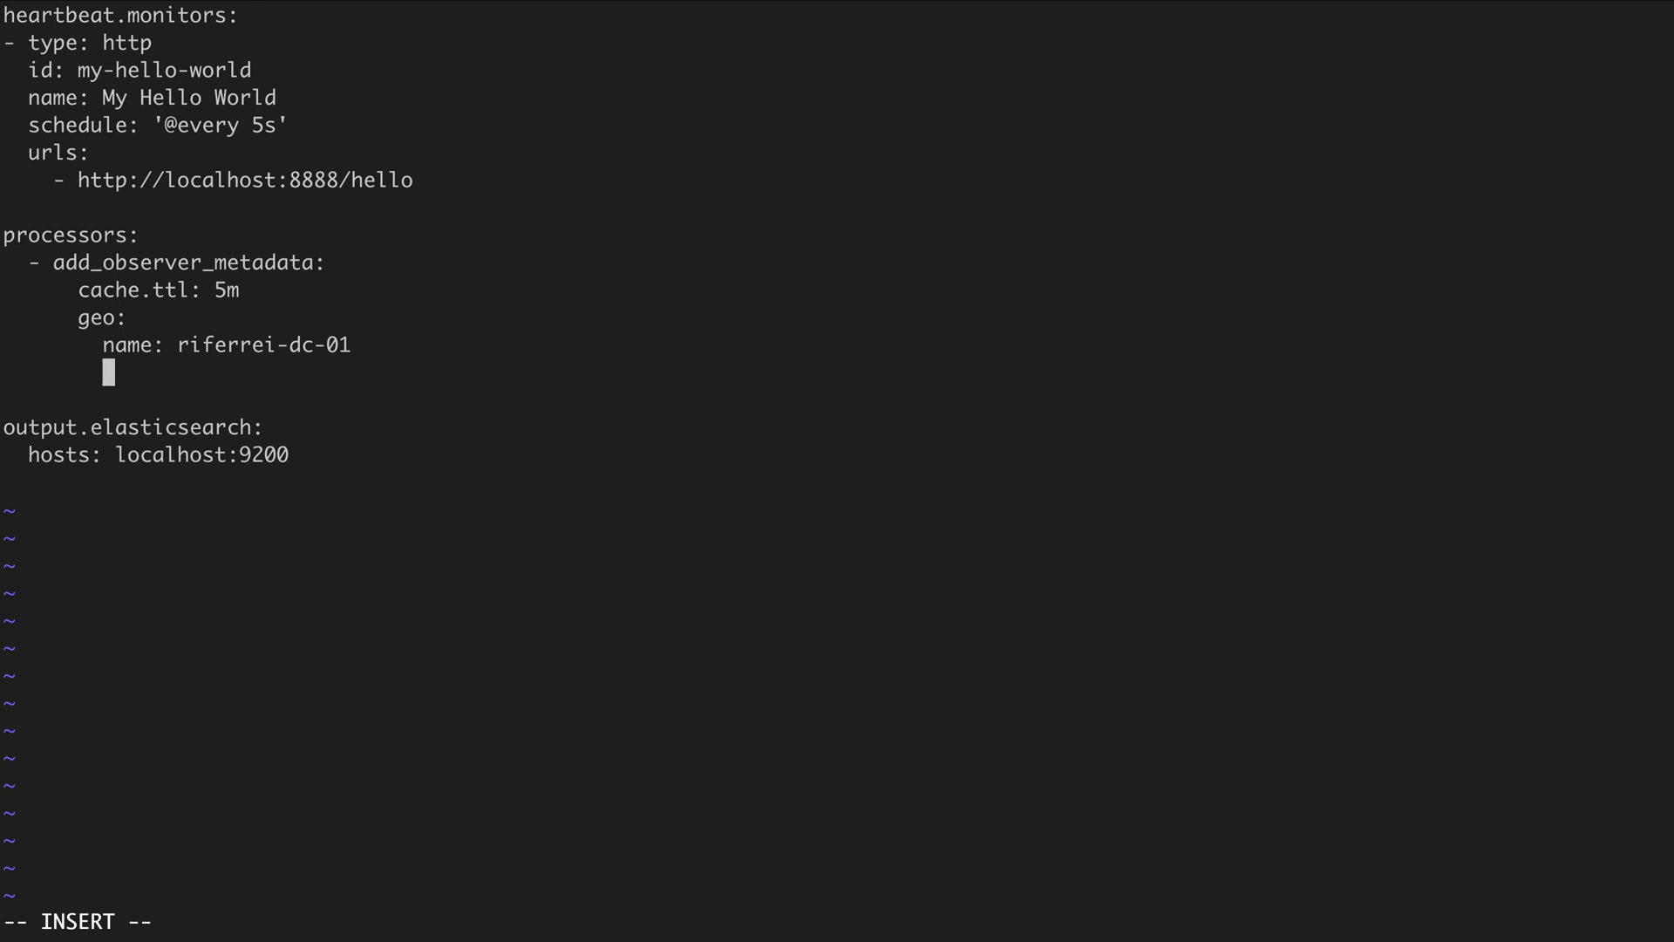
pyautogui.write('location:')
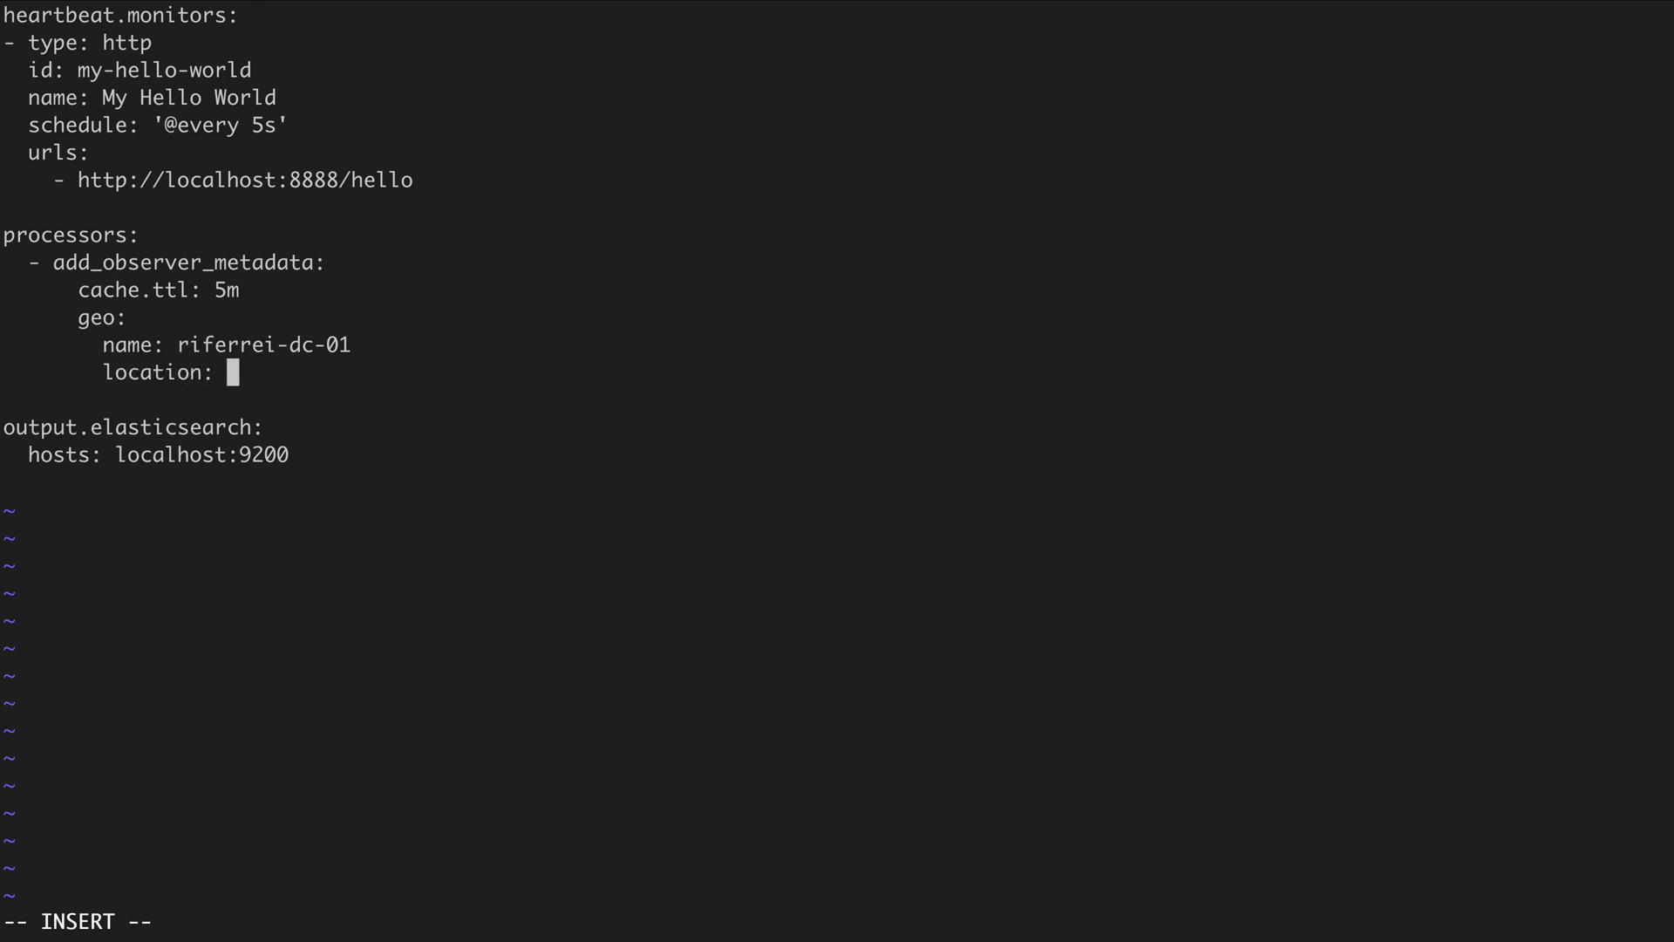
pyautogui.press('super+Tab')
pyautogui.press('super+Tab')
pyautogui.write('35.742829761851375, -78.85192147659855')
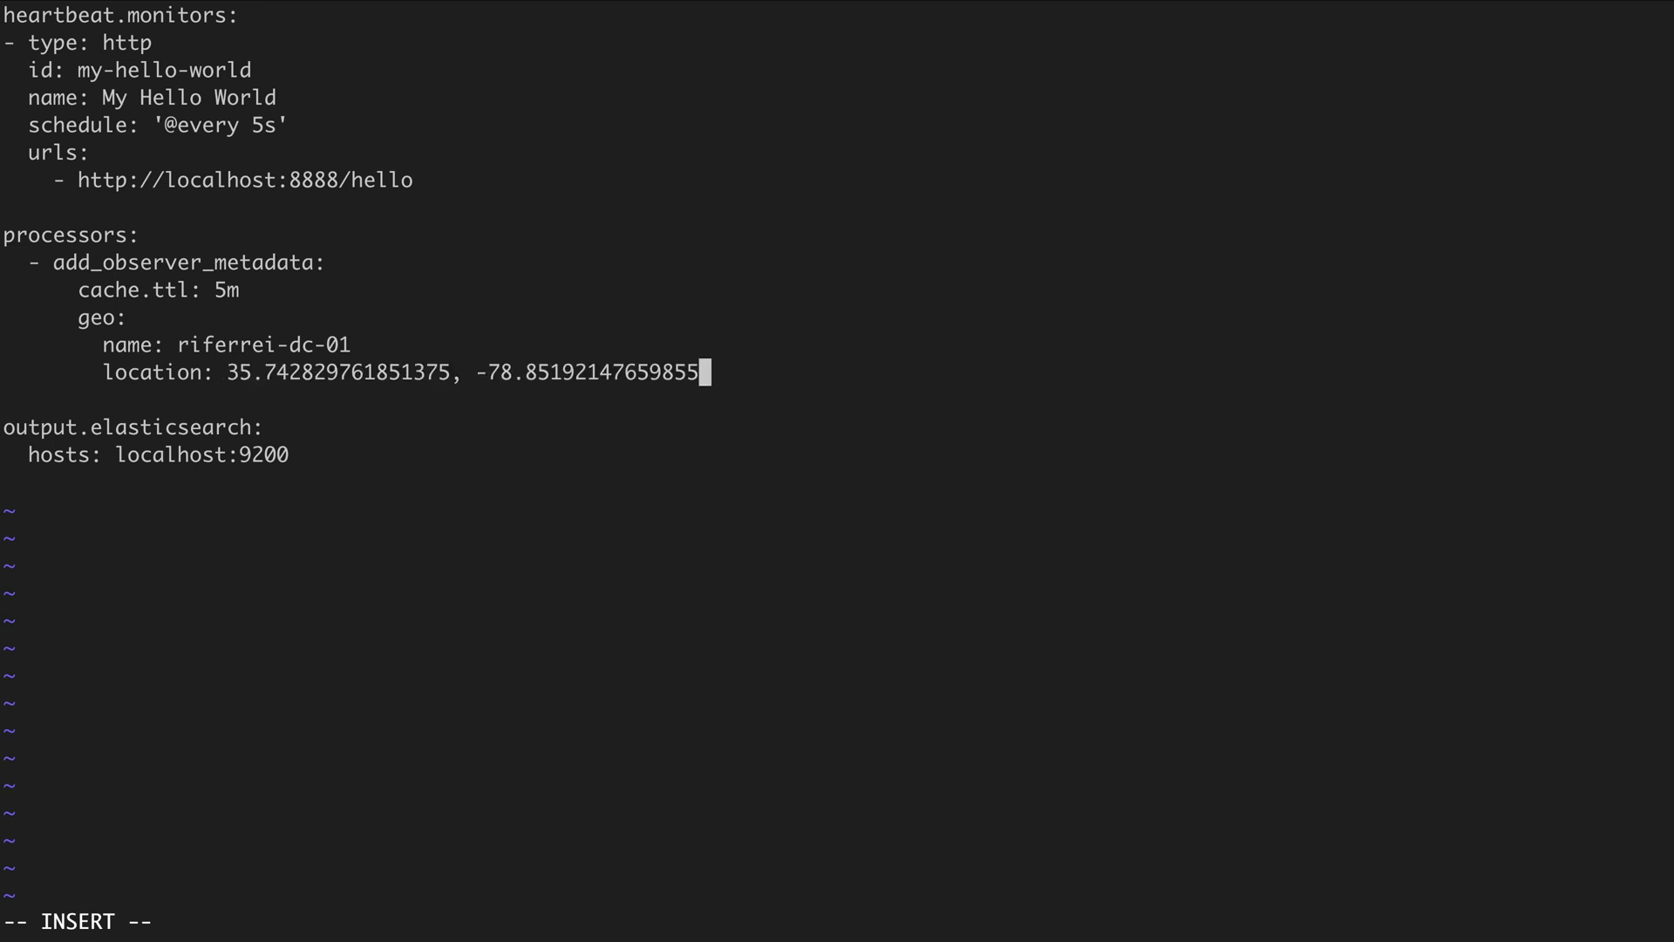
pyautogui.press('Return')
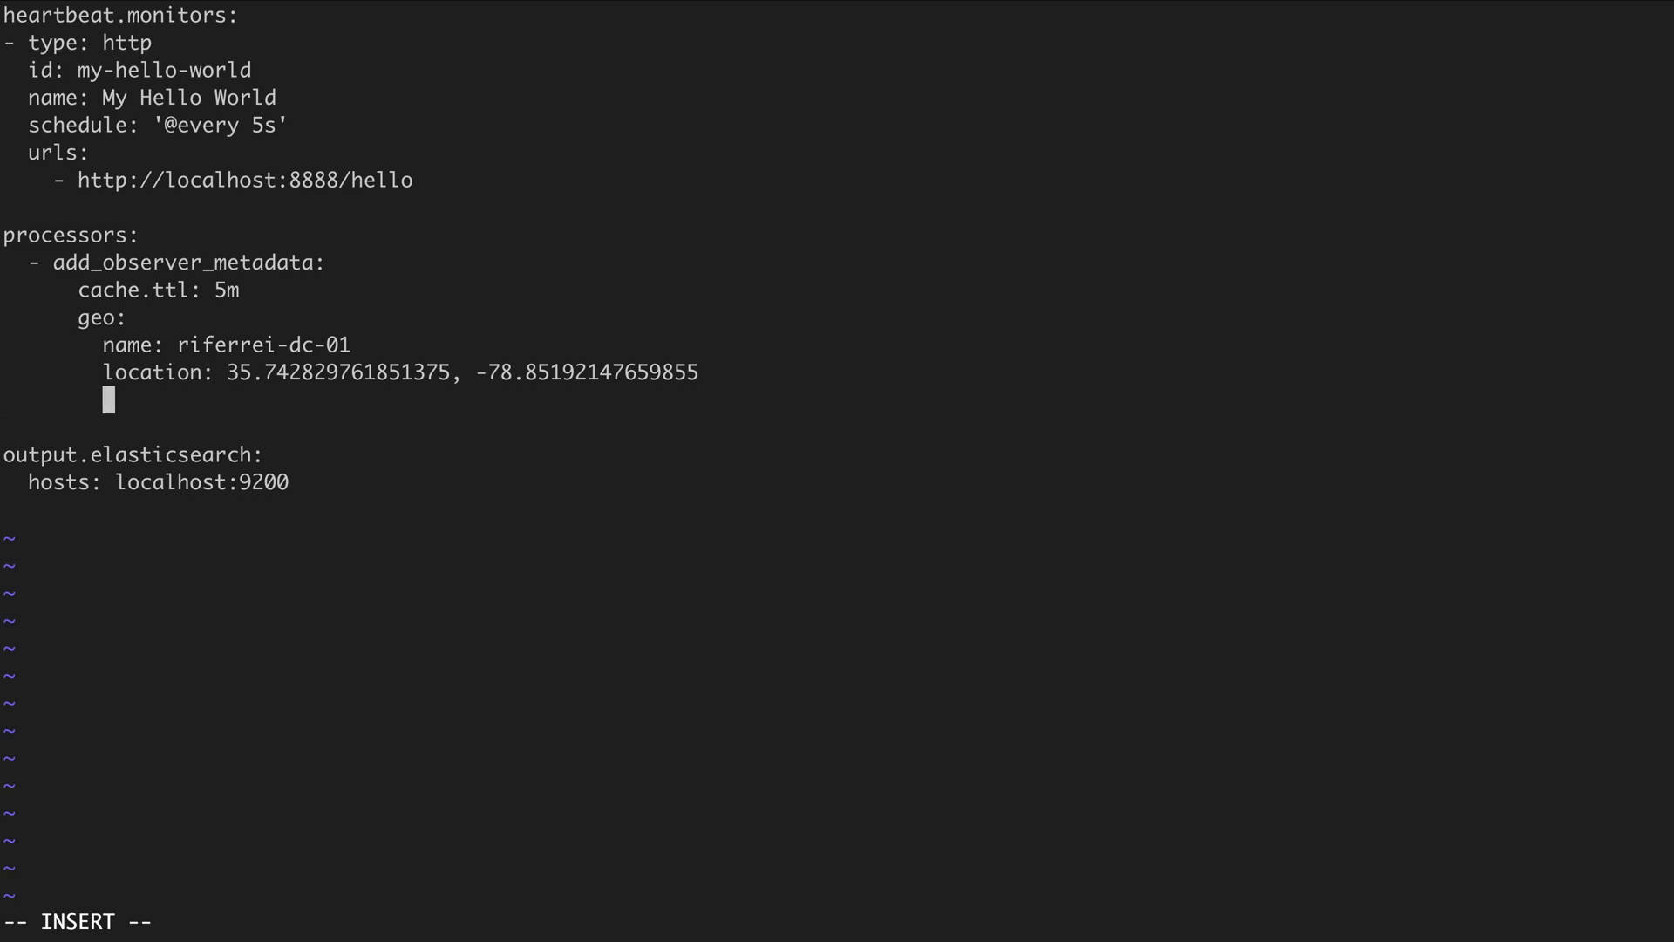
# Add continent North America, country US, region North Carolina/NC and city Apex under geo, then enter :wq
pyautogui.write('continent_')
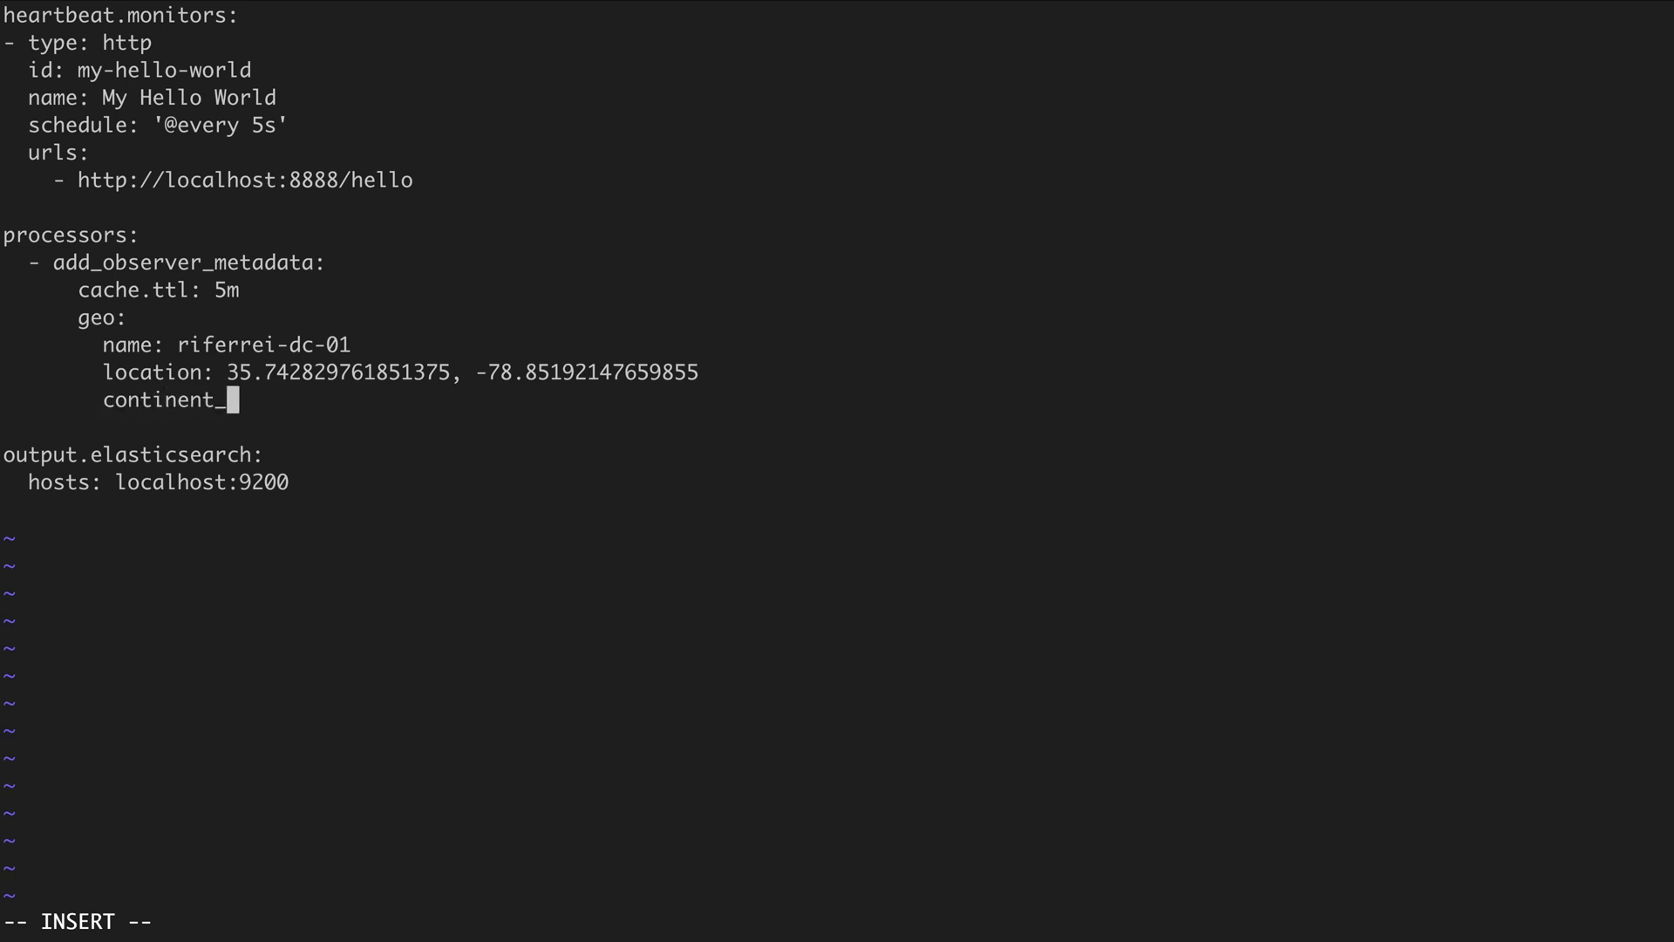
pyautogui.write('name: North Am')
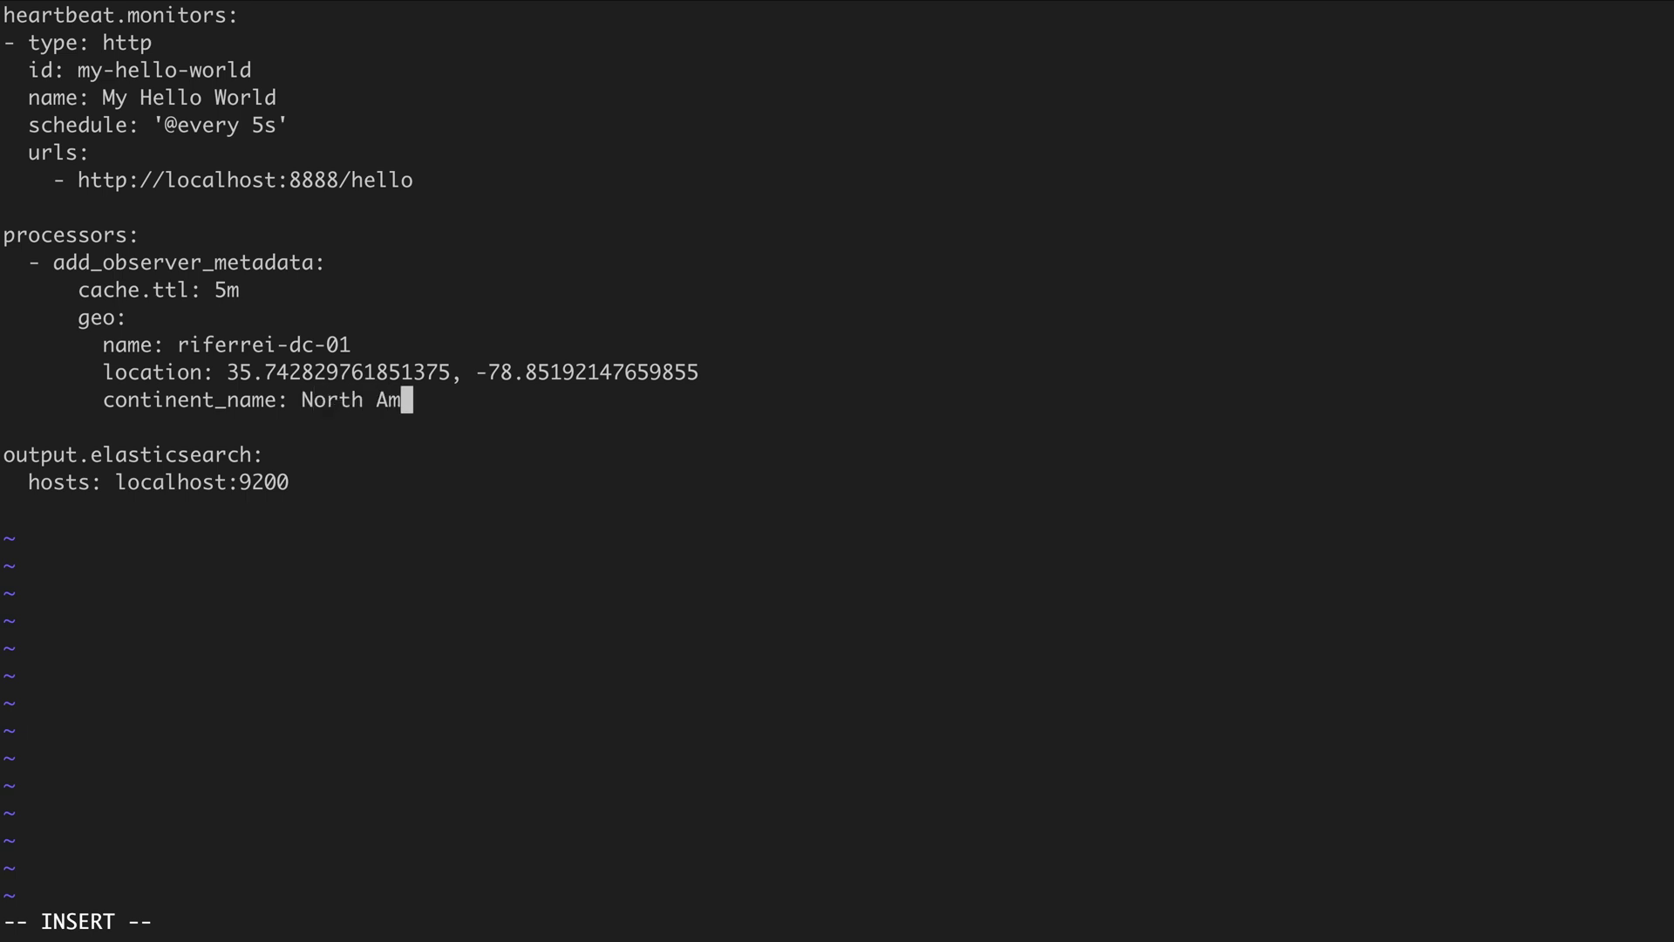
pyautogui.write('erica')
pyautogui.press('Return')
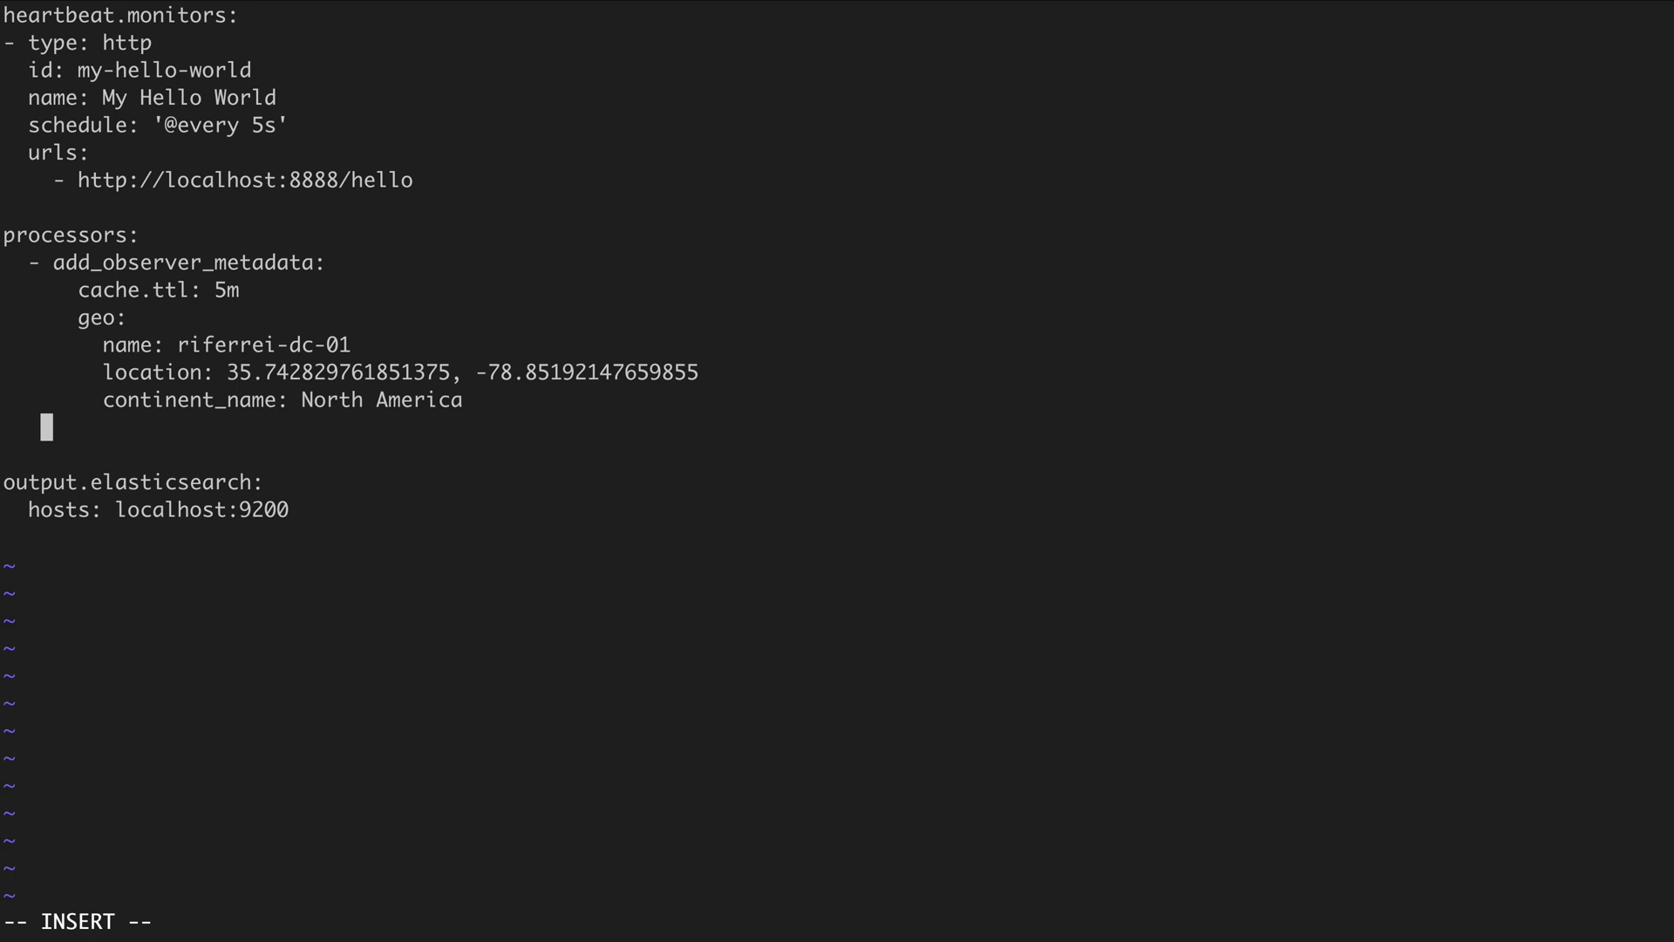
pyautogui.write('countr')
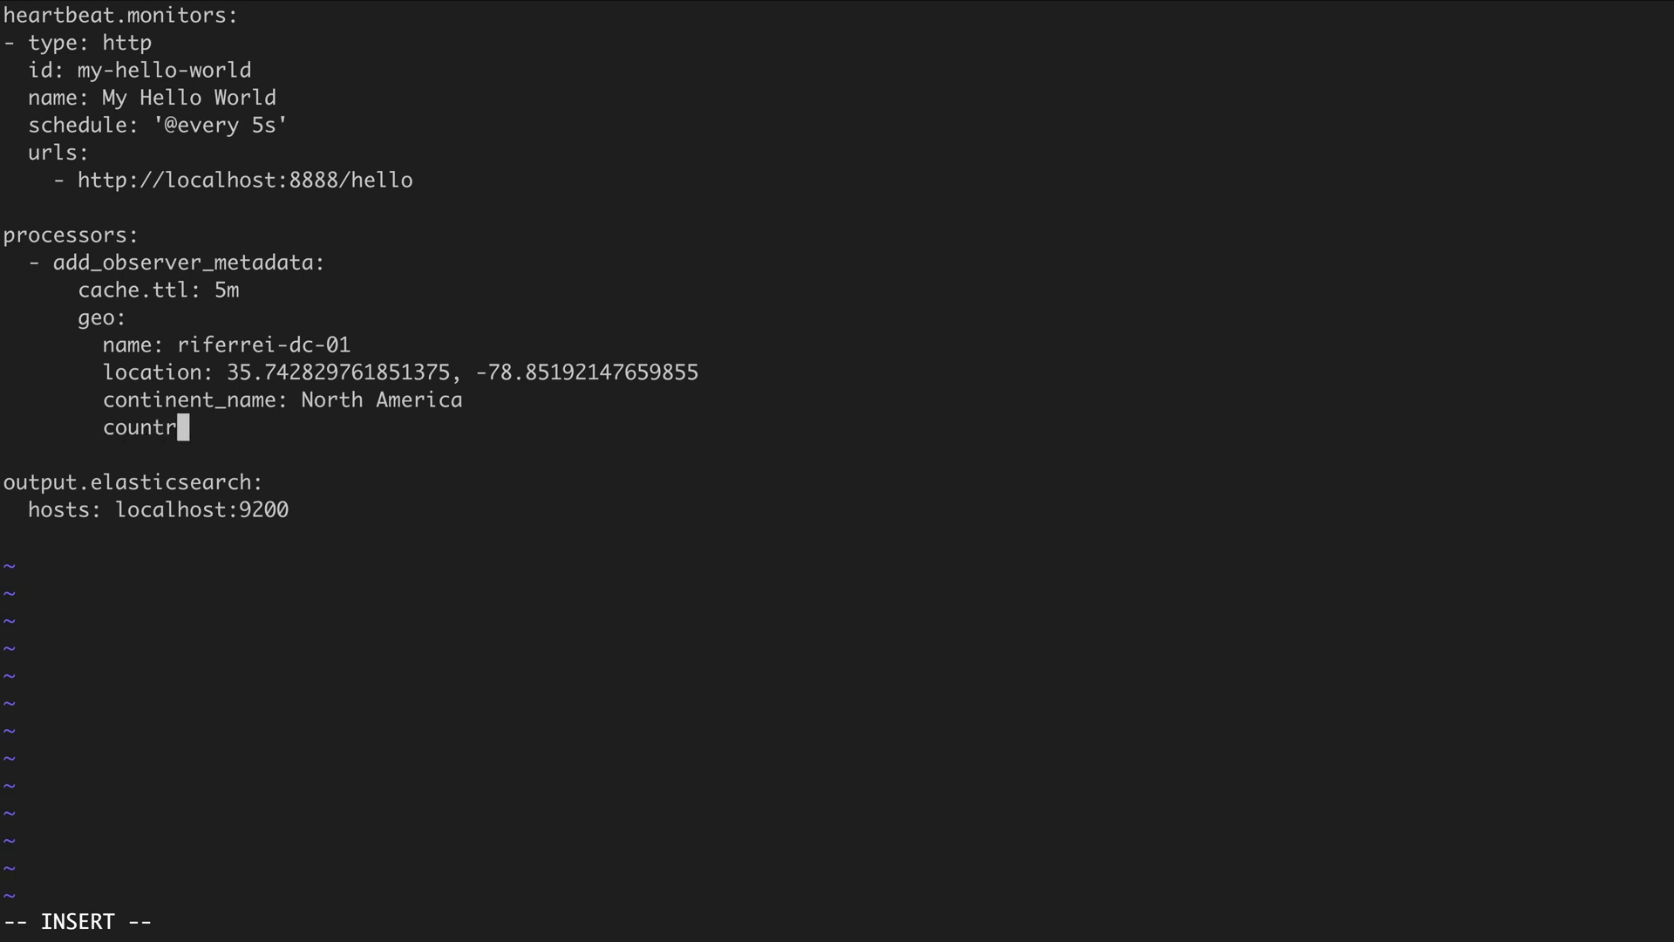
pyautogui.write('y_iso_code: US')
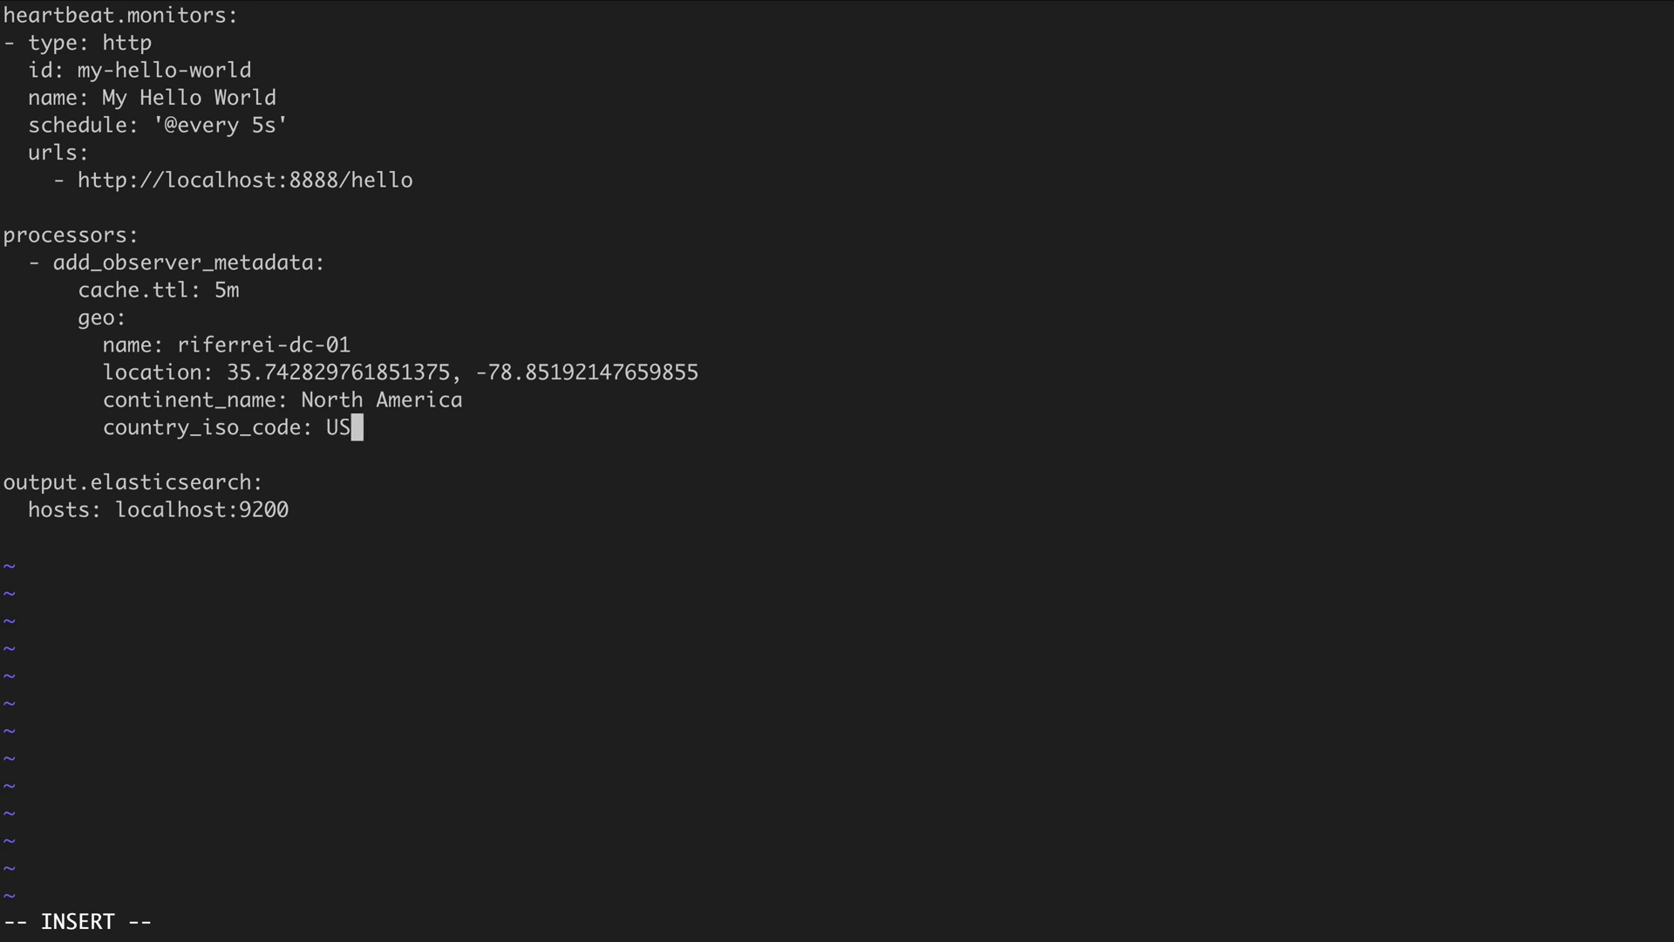
pyautogui.press('Return')
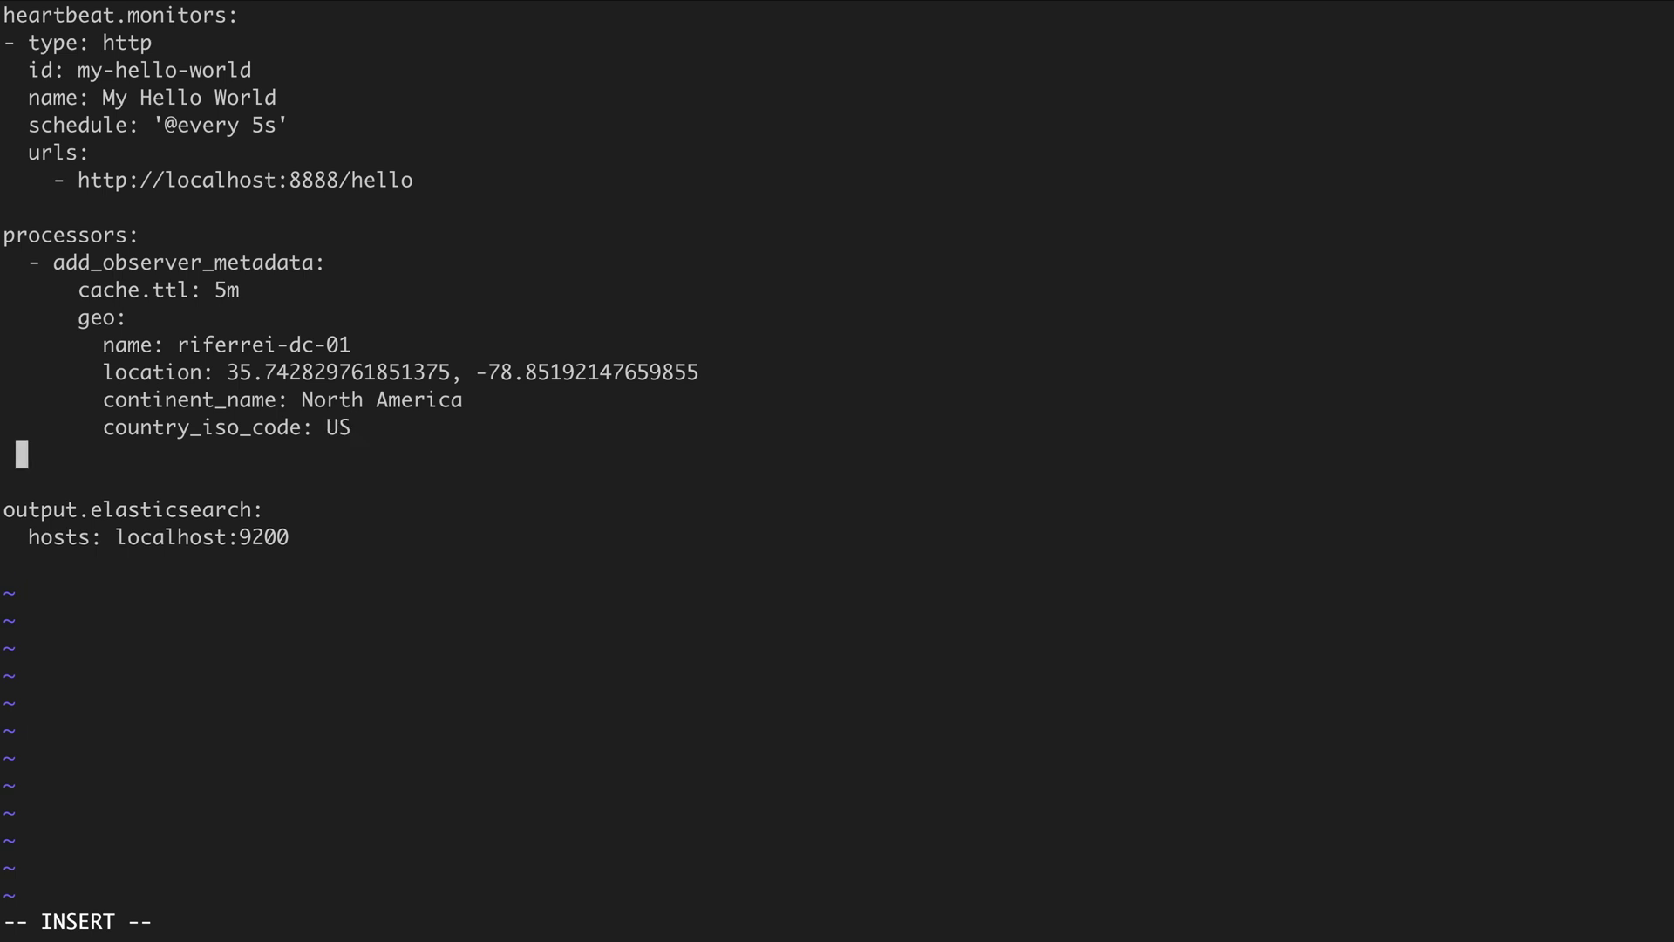
pyautogui.write('region_name: North ')
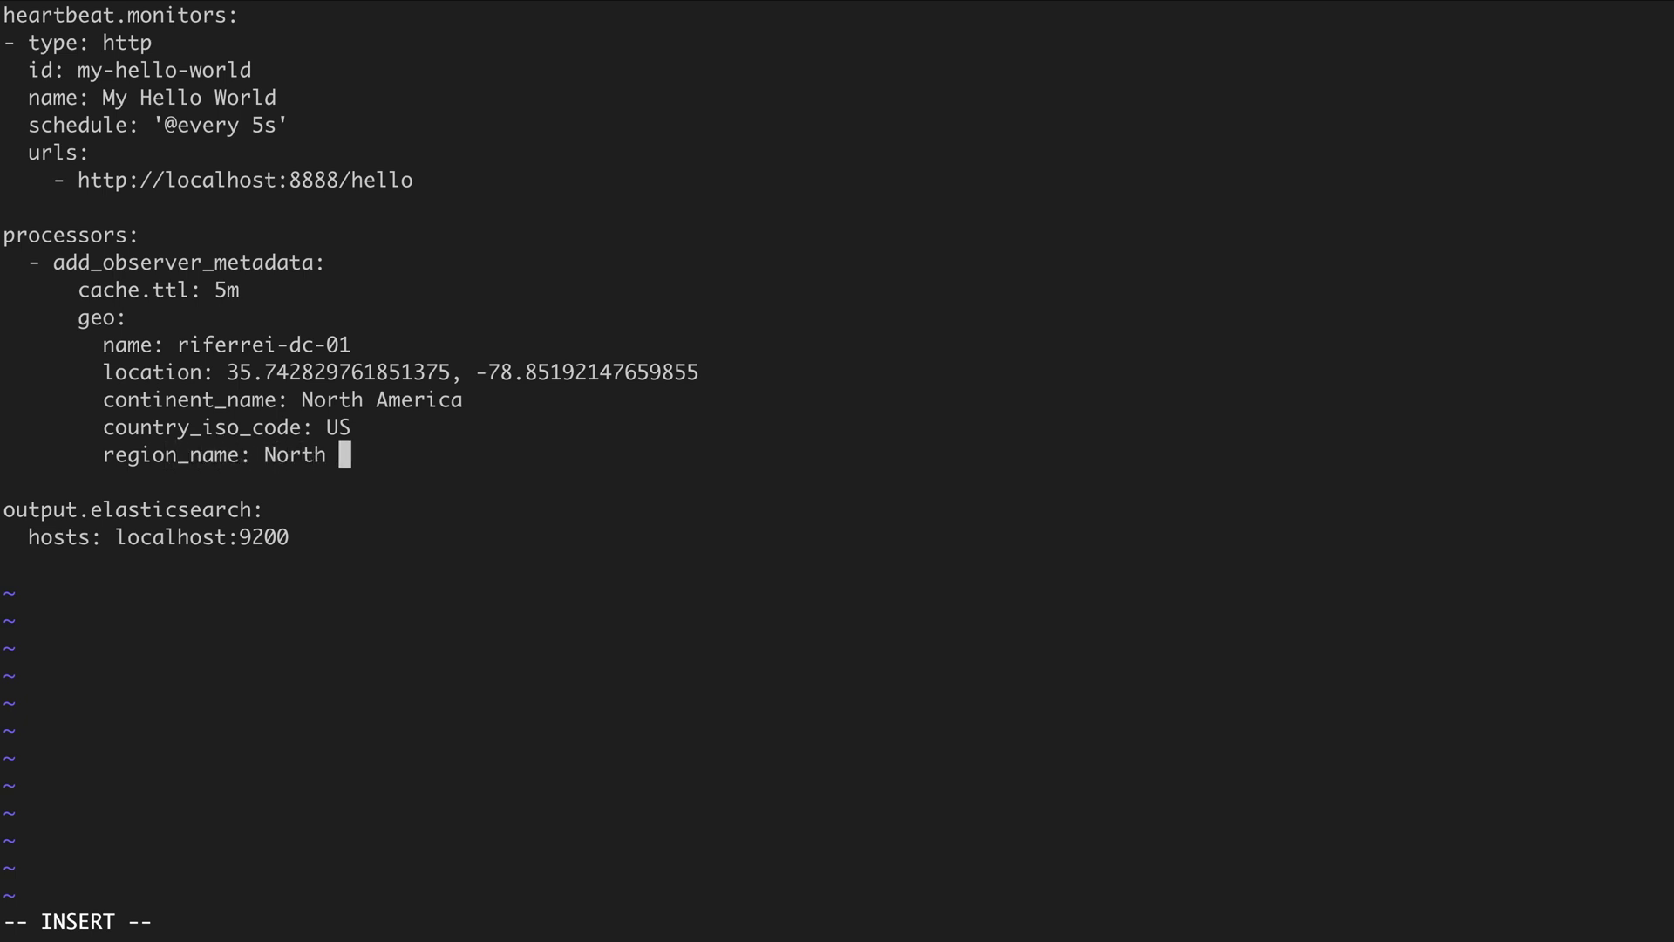
pyautogui.write('Carolina')
pyautogui.press('Return')
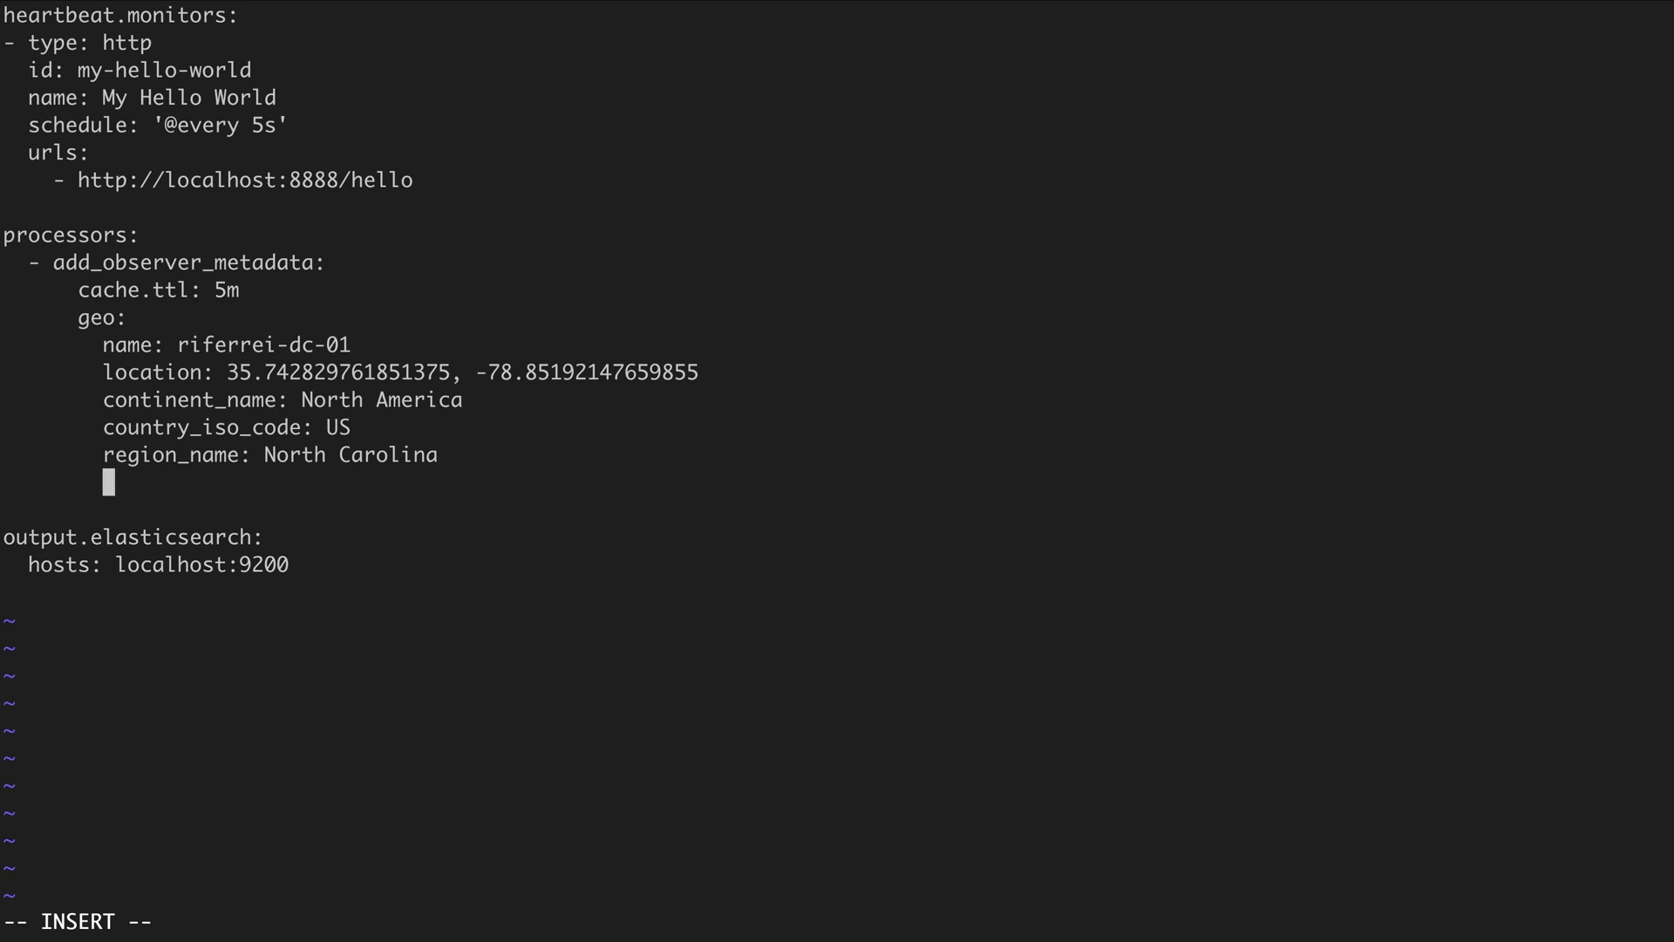
pyautogui.write('region_iso_code')
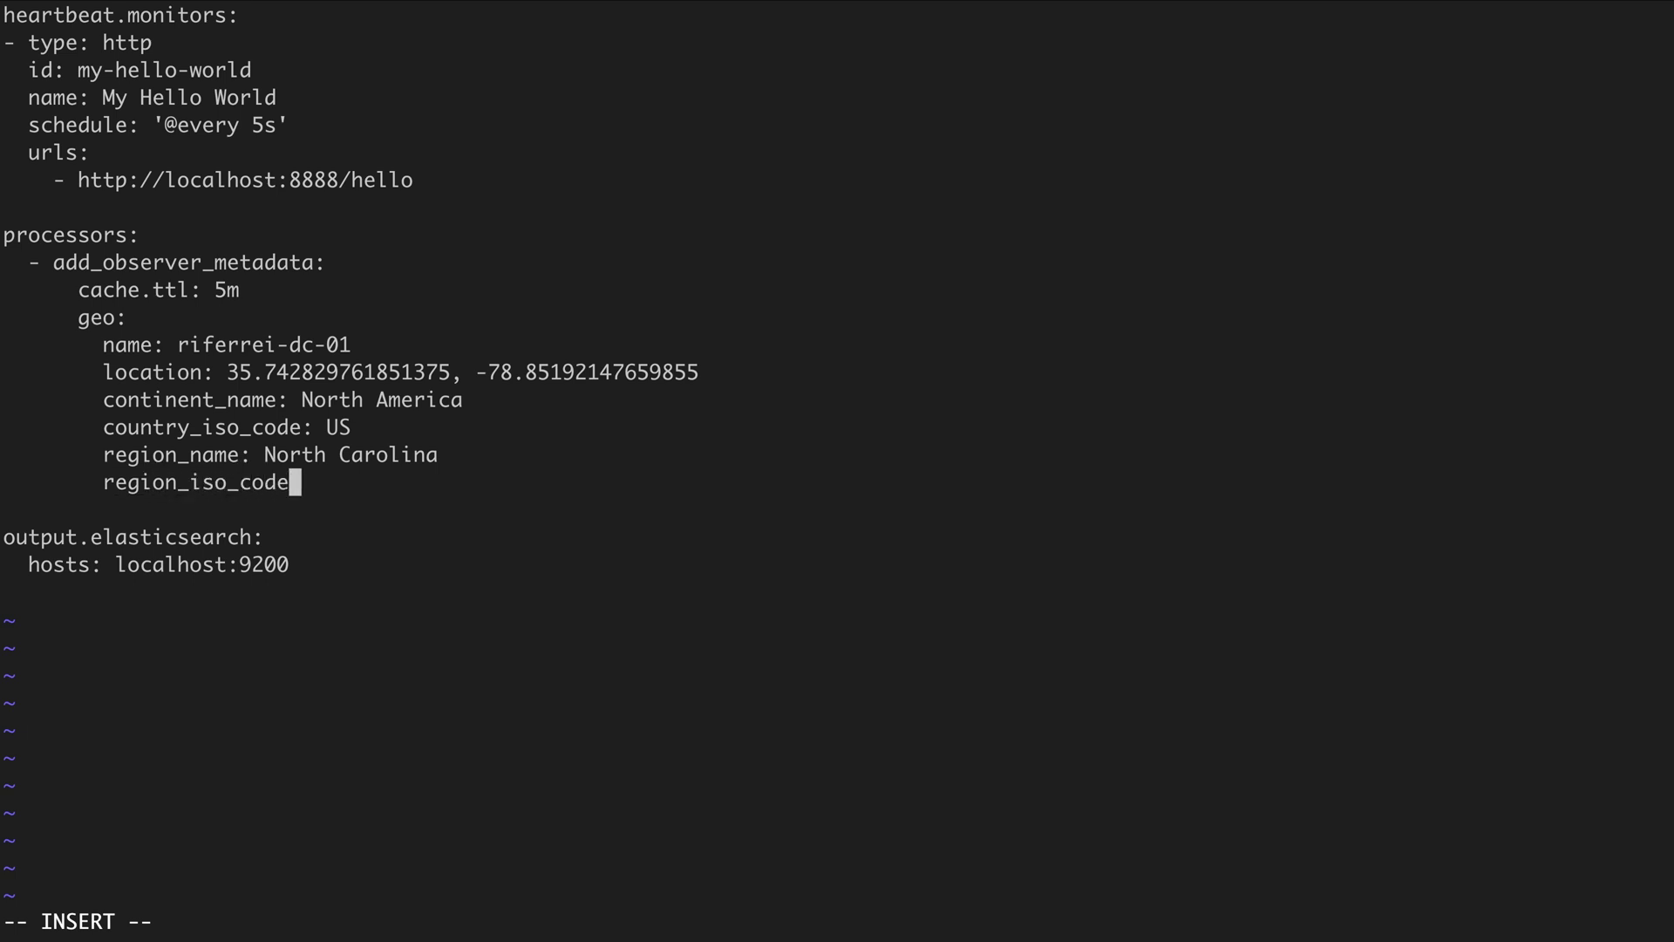
pyautogui.write(': NC')
pyautogui.press('Return')
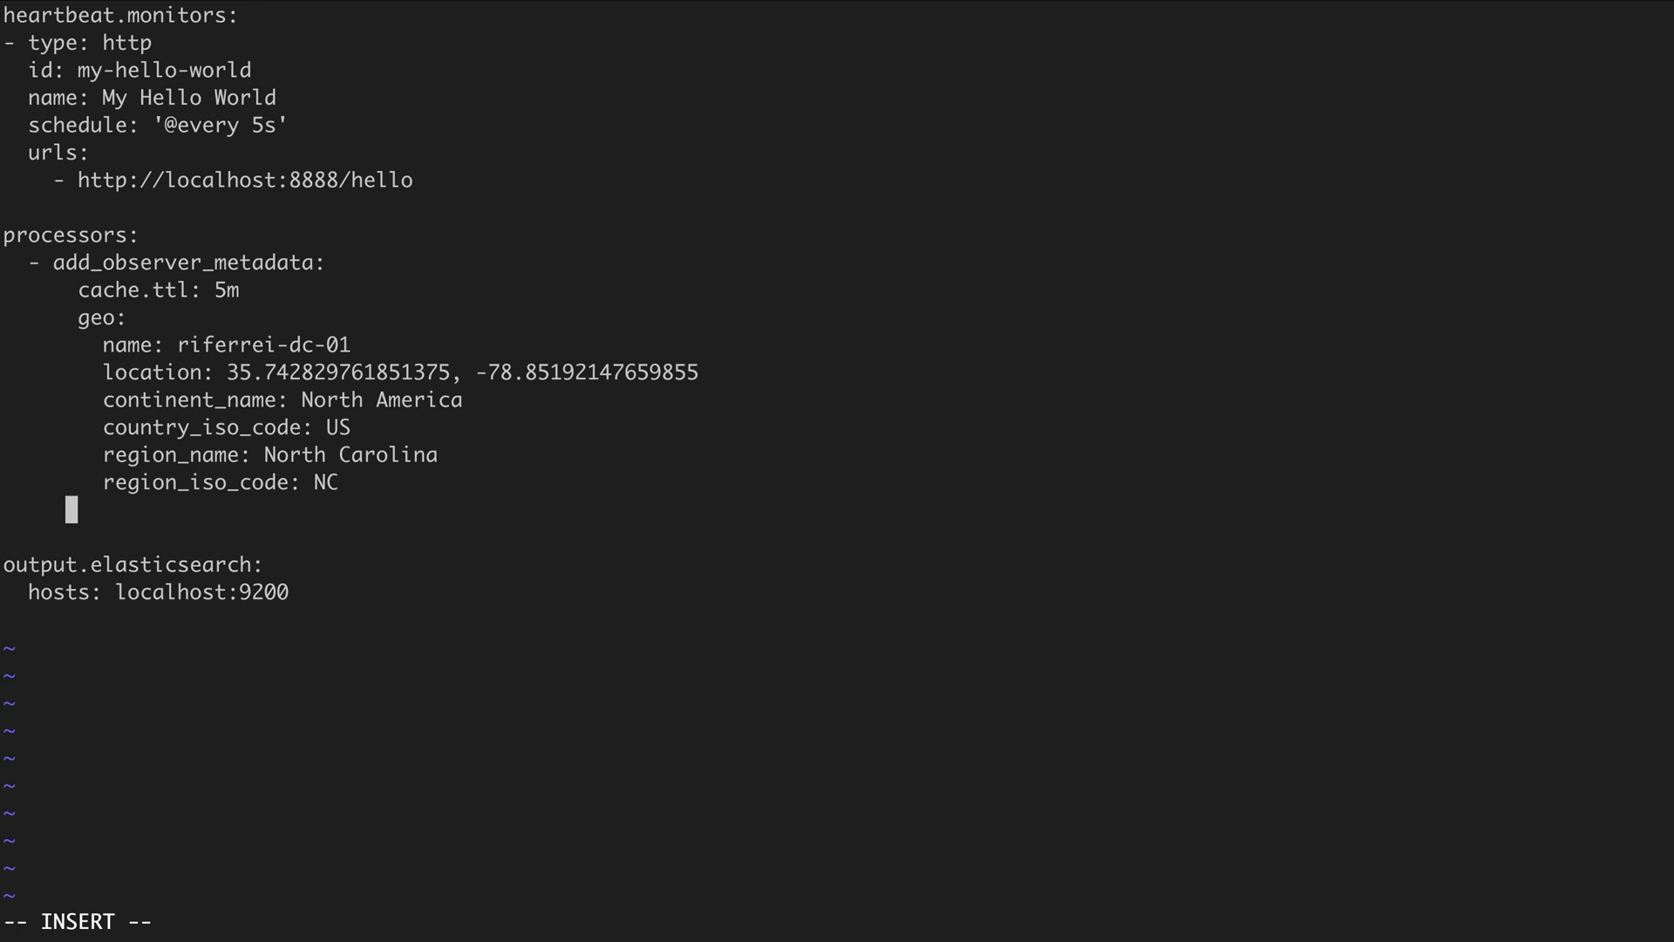
pyautogui.write('city_name')
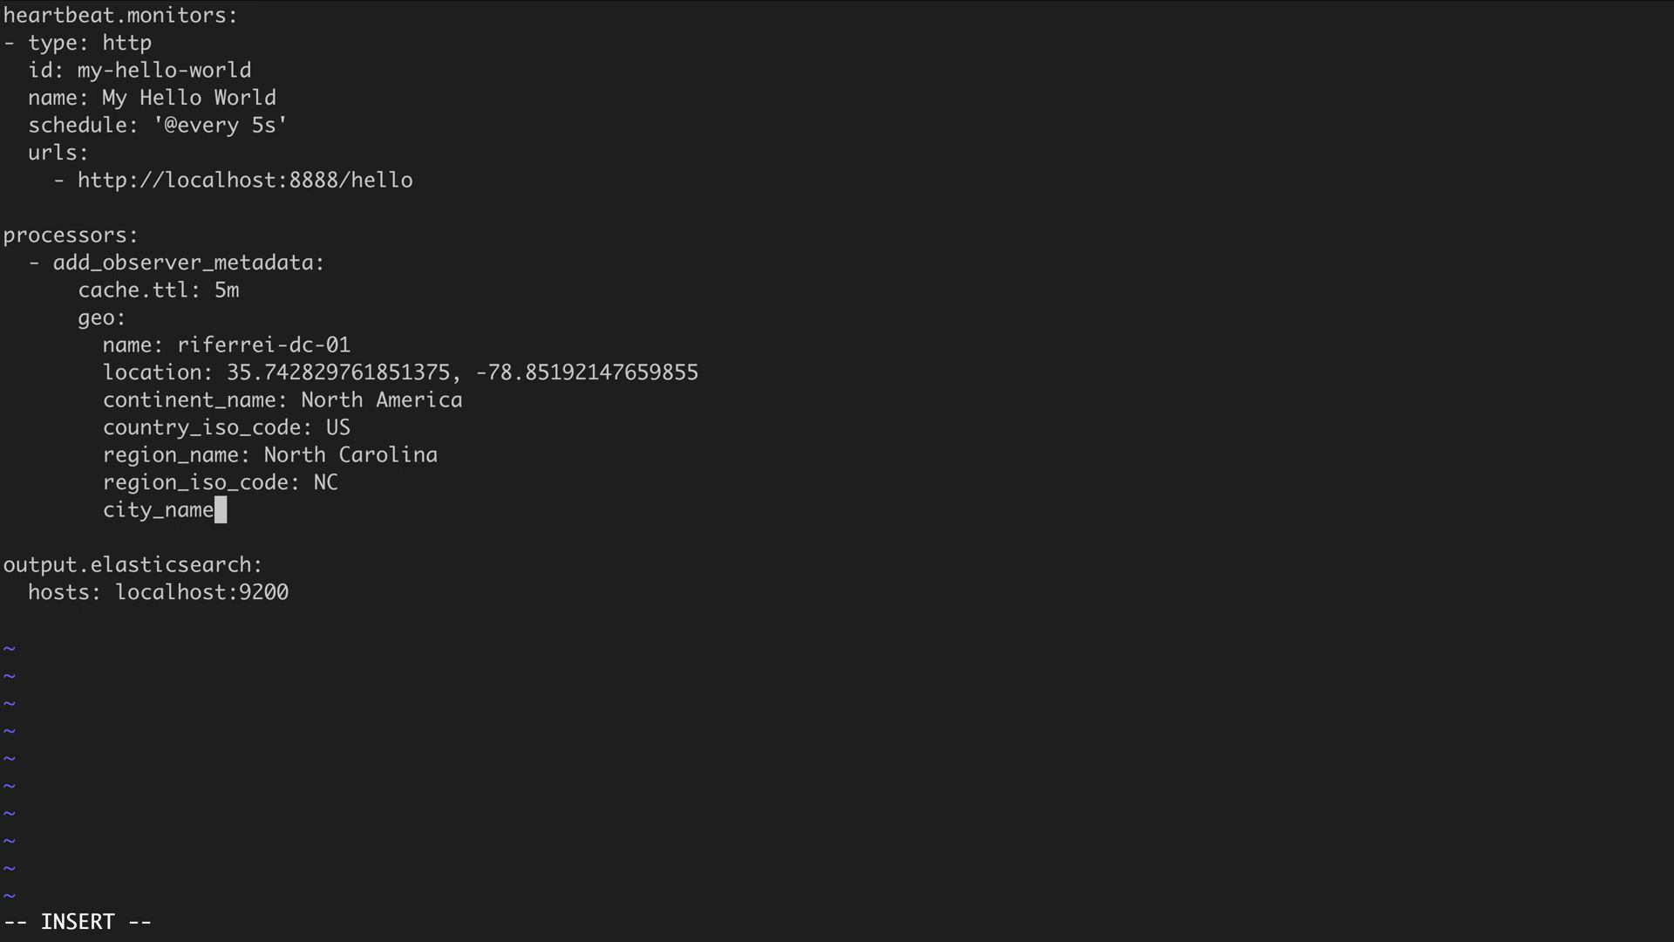
pyautogui.write(': Apex')
pyautogui.press('Escape')
pyautogui.write(':wq')
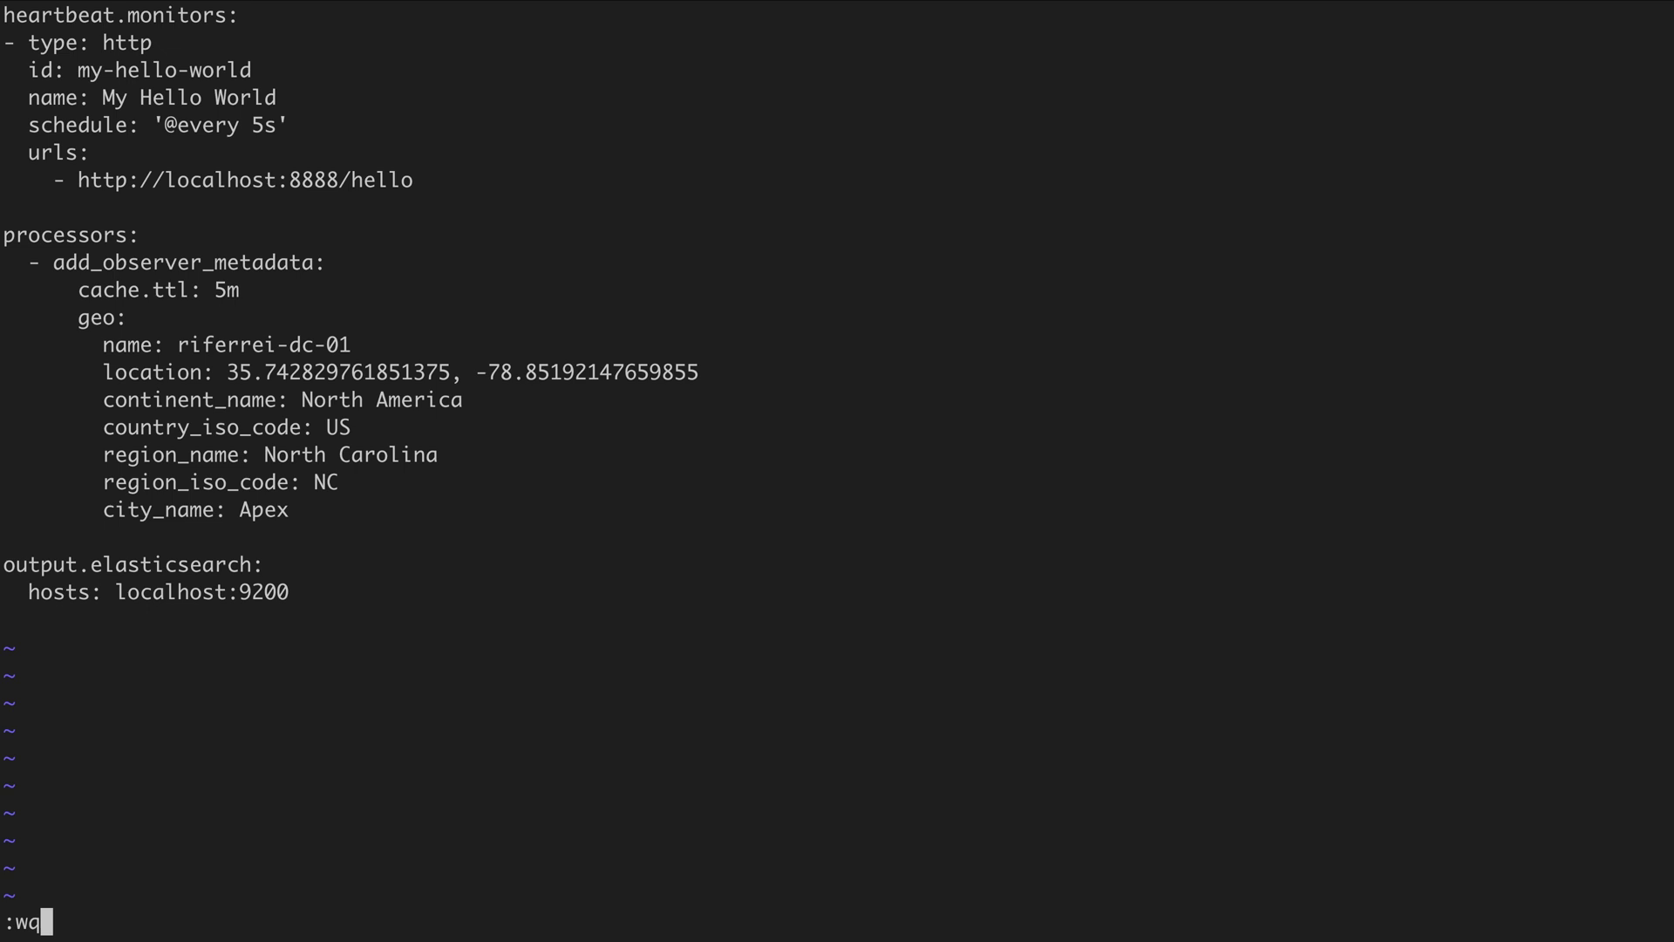
# Save the config and run heartbeat -c myconfig.yml -e from the suggested command
pyautogui.press('Return')
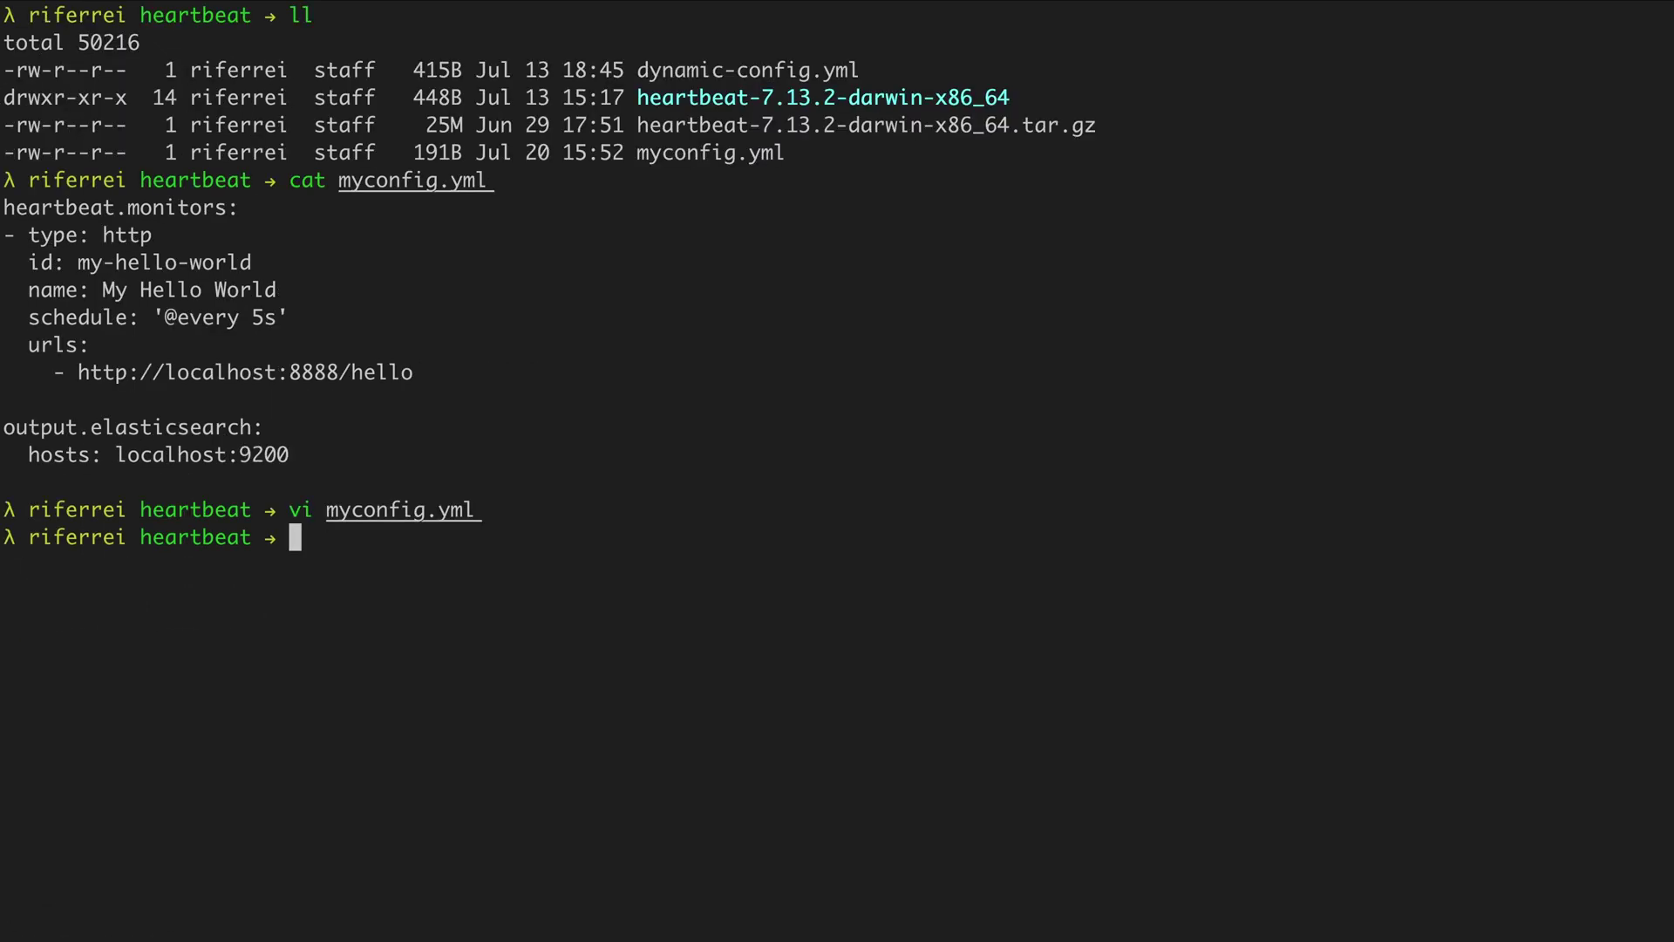
pyautogui.write('he')
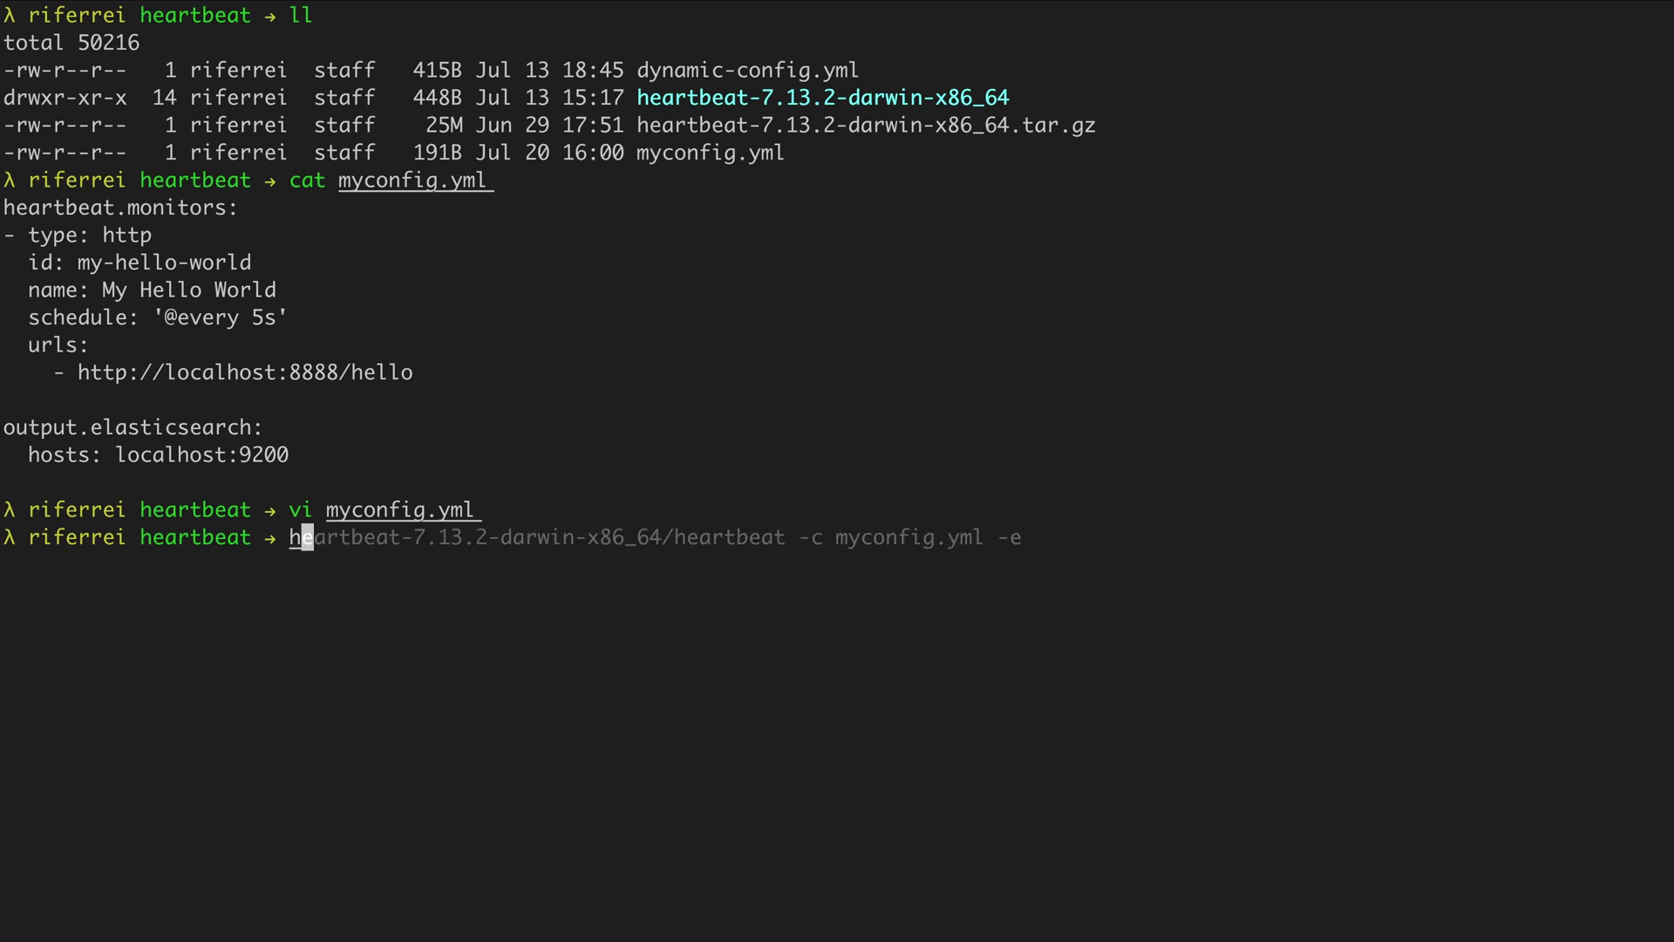
pyautogui.press('Right')
pyautogui.press('Left')
pyautogui.press('Left')
pyautogui.press('Left')
pyautogui.press('Left')
pyautogui.press('Left')
pyautogui.press('Left')
pyautogui.press('Left')
pyautogui.press('Left')
pyautogui.press('Left')
pyautogui.press('Left')
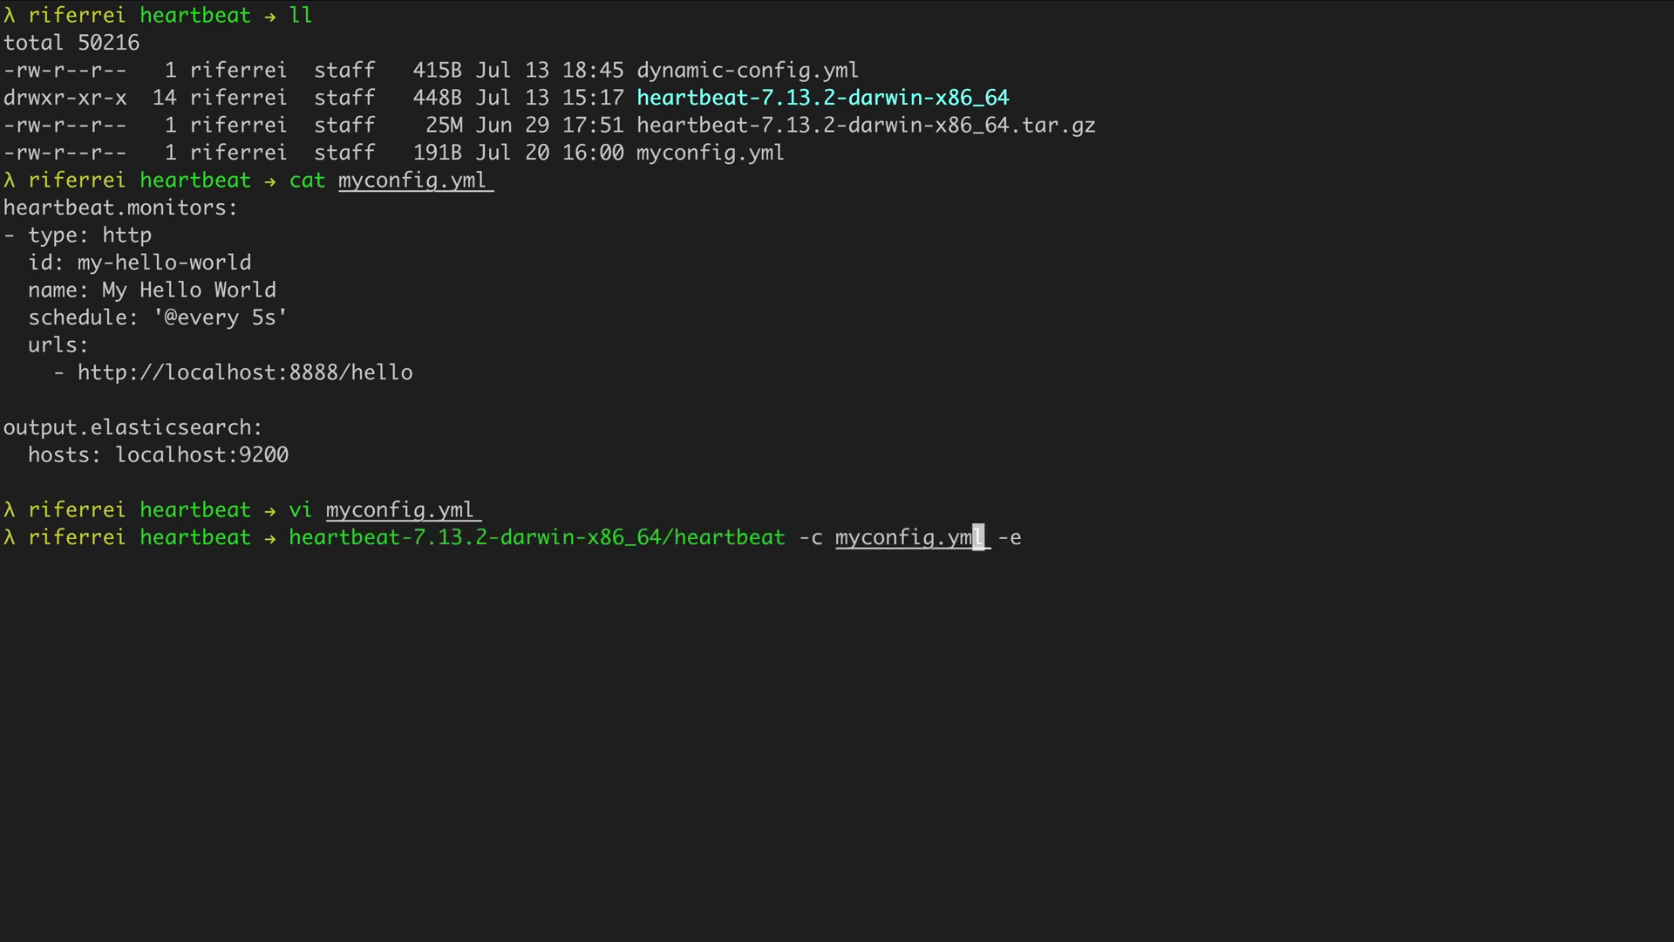
pyautogui.press('Left')
pyautogui.press('Left')
pyautogui.press('Left')
pyautogui.press('Left')
pyautogui.press('Left')
pyautogui.press('Left')
pyautogui.press('Left')
pyautogui.press('Left')
pyautogui.press('Left')
pyautogui.press('Left')
pyautogui.press('Right')
pyautogui.press('Right')
pyautogui.press('Right')
pyautogui.press('Right')
pyautogui.press('Right')
pyautogui.press('Right')
pyautogui.press('Right')
pyautogui.press('Right')
pyautogui.press('Right')
pyautogui.press('Left')
pyautogui.press('Left')
pyautogui.press('Left')
pyautogui.press('Left')
pyautogui.press('Left')
pyautogui.press('Right')
pyautogui.press('Right')
pyautogui.press('Right')
pyautogui.press('Right')
pyautogui.press('Right')
pyautogui.press('Right')
pyautogui.press('Right')
pyautogui.press('Right')
pyautogui.press('Right')
pyautogui.press('Left')
pyautogui.press('Left')
pyautogui.press('Left')
pyautogui.press('Left')
pyautogui.press('Left')
pyautogui.hotkey('ctrl', 'e')
pyautogui.press('Return')
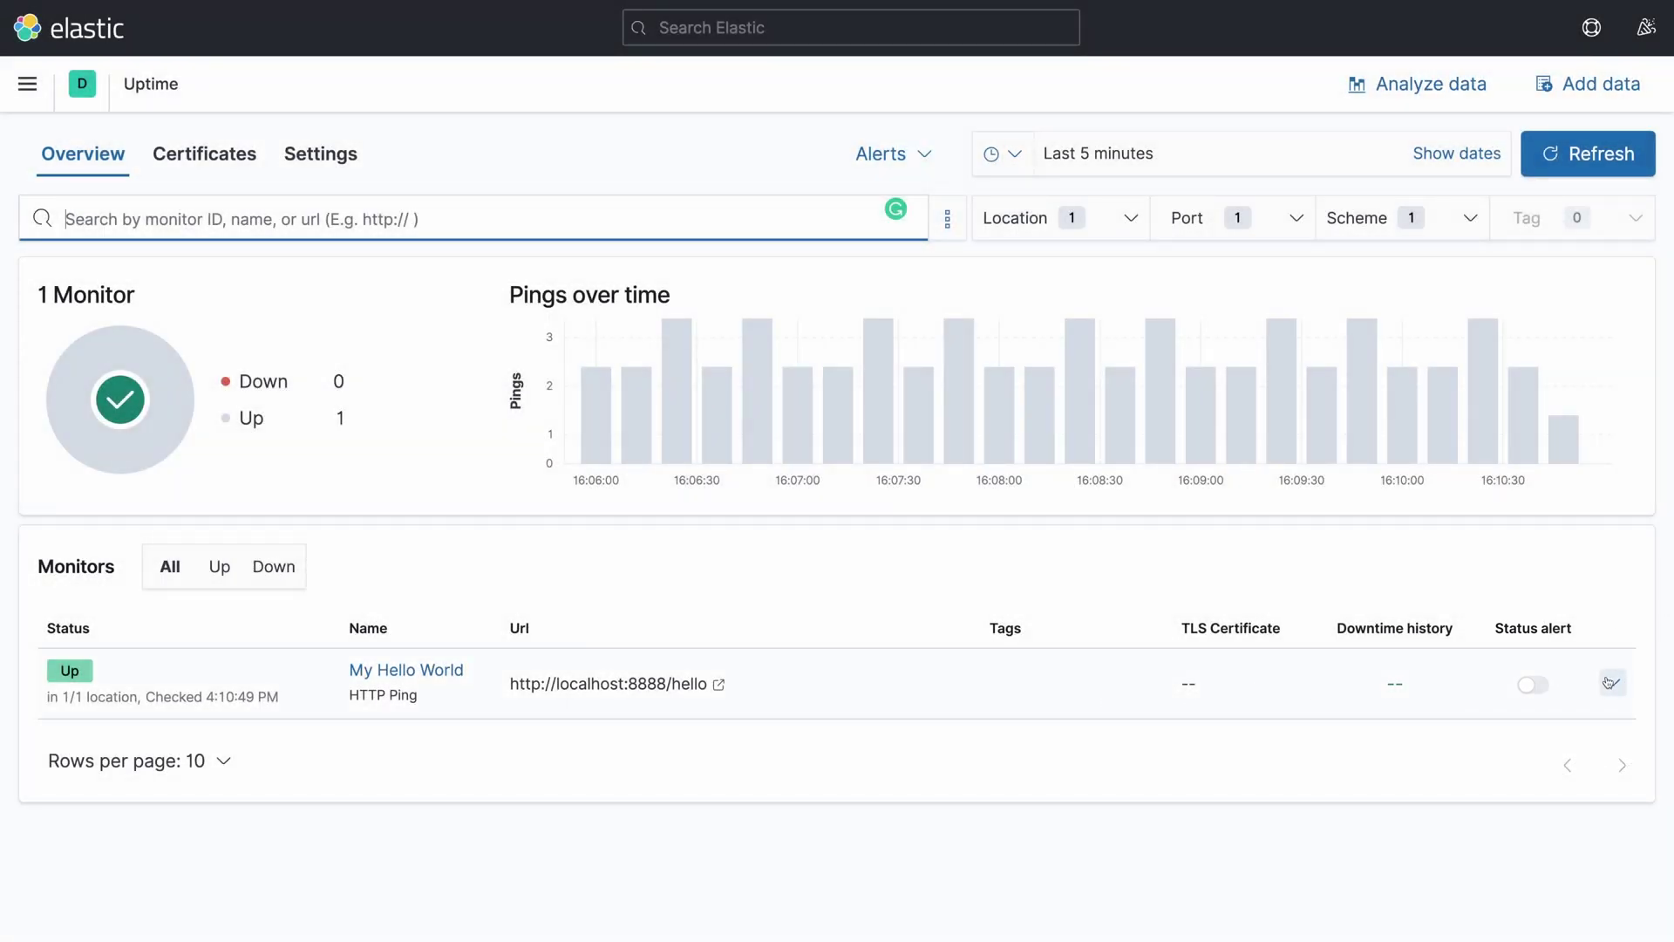
# Expand the My Hello World row to show its URL, Up status and latest run
pyautogui.click(1611, 683)
pyautogui.scroll(-3, 1020, 761)
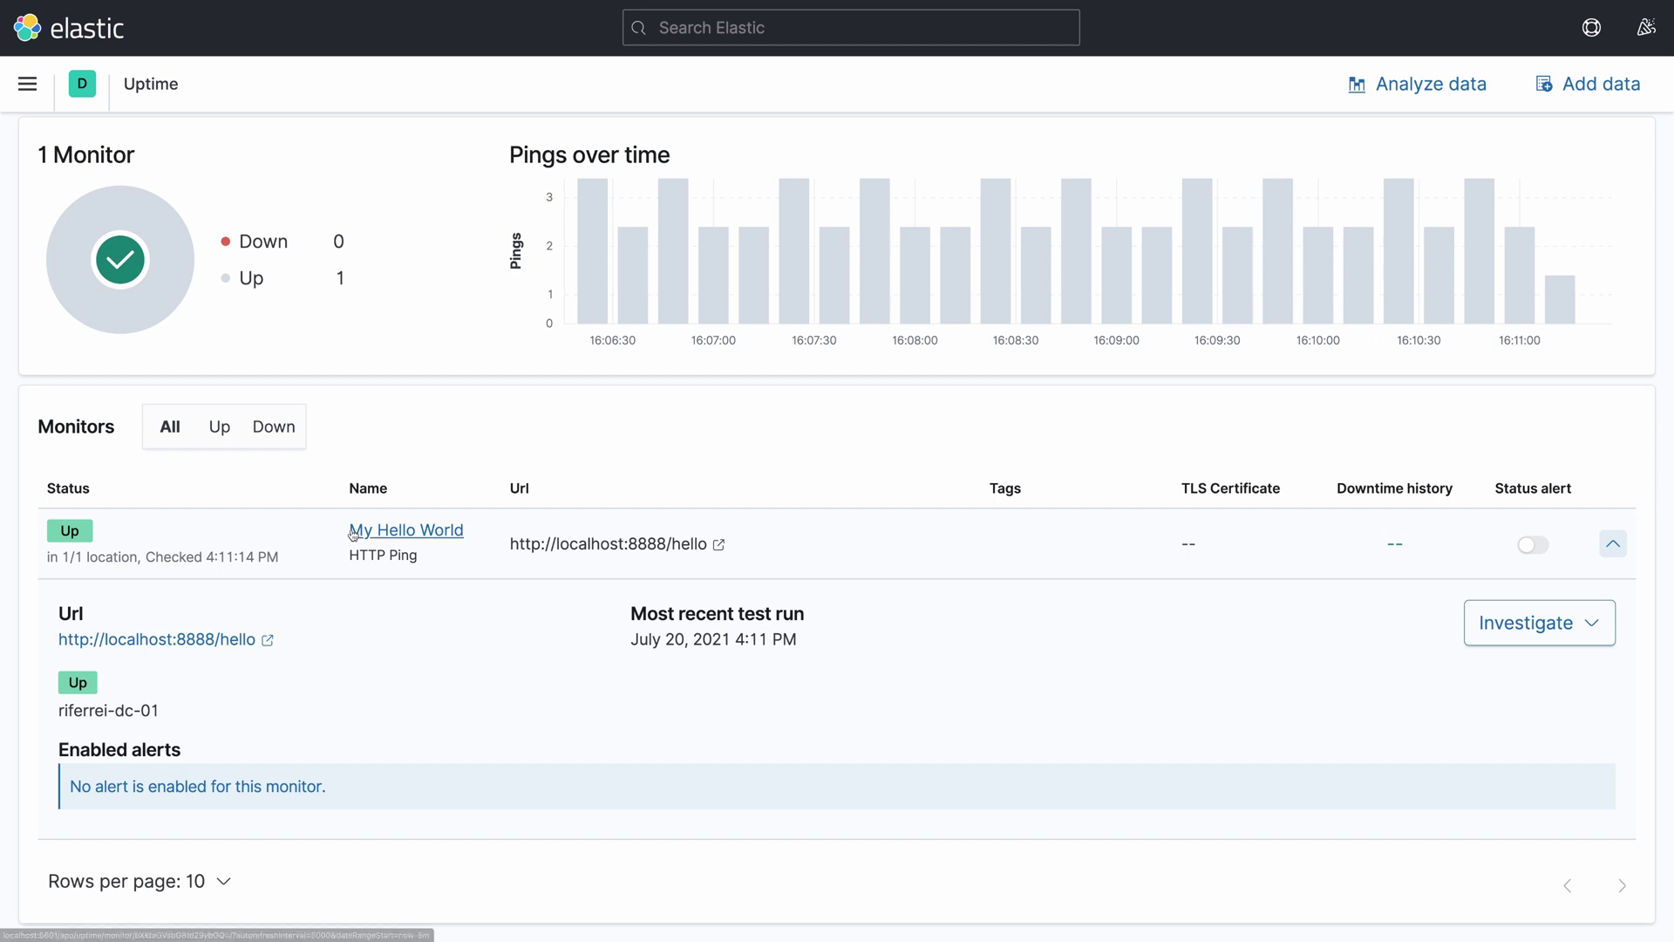
# Open the My Hello World monitor page showing 100.00 % availability
pyautogui.click(352, 532)
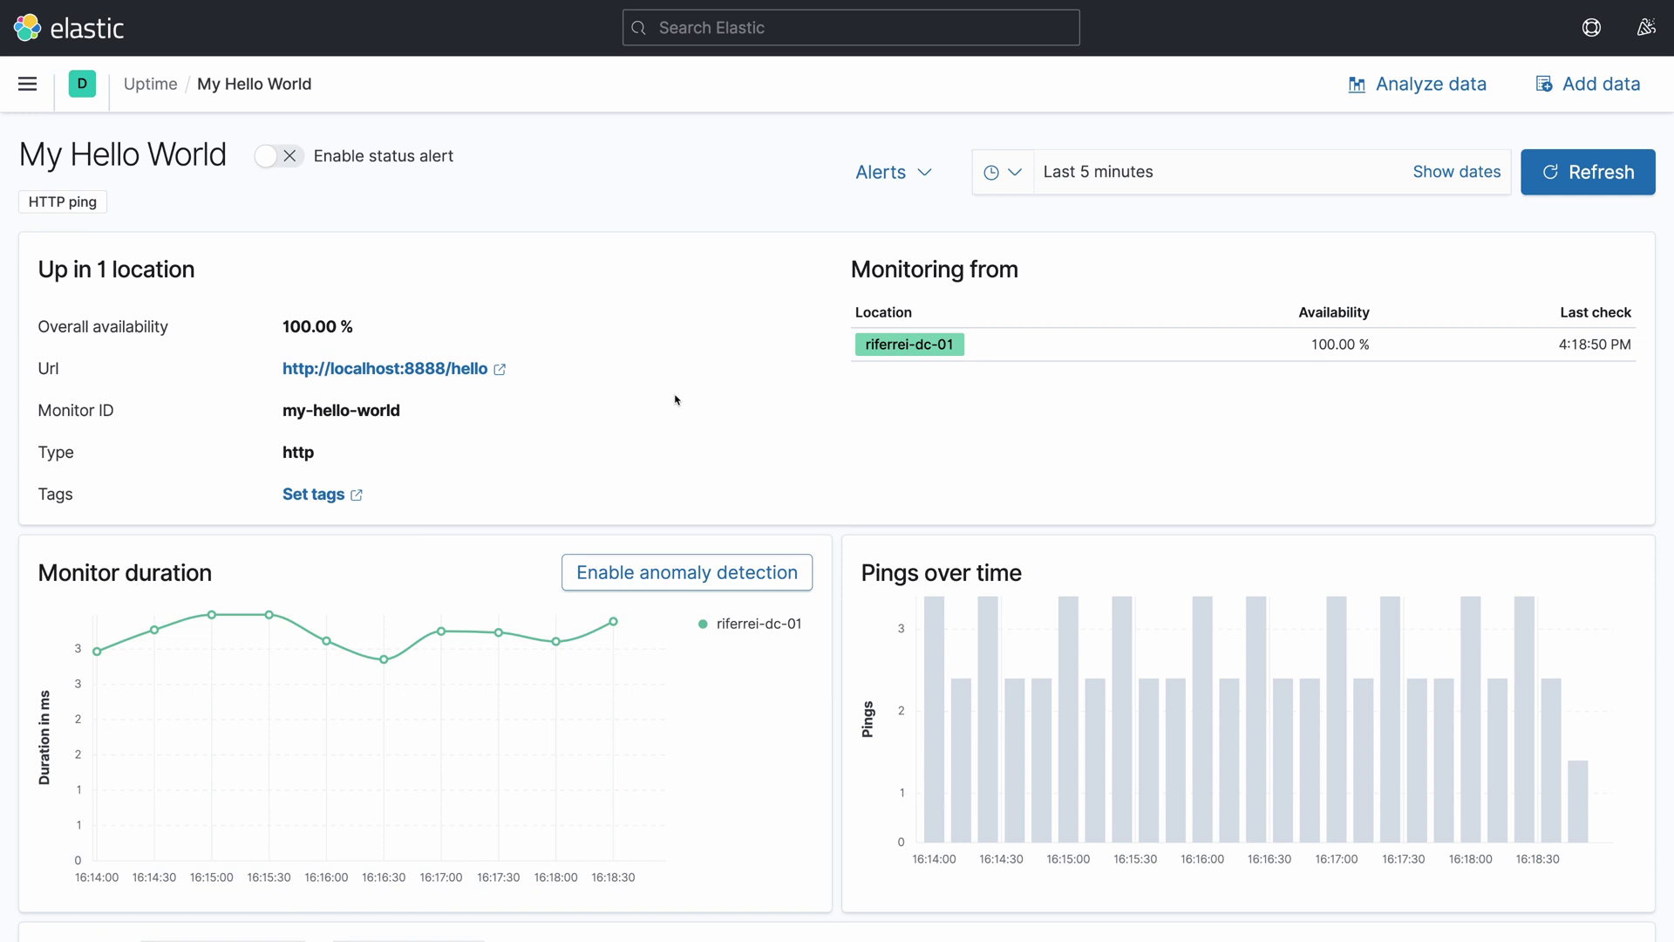
pyautogui.click(29, 90)
# Go to Stack Management from the main navigation menu
pyautogui.scroll(-1, 158, 529)
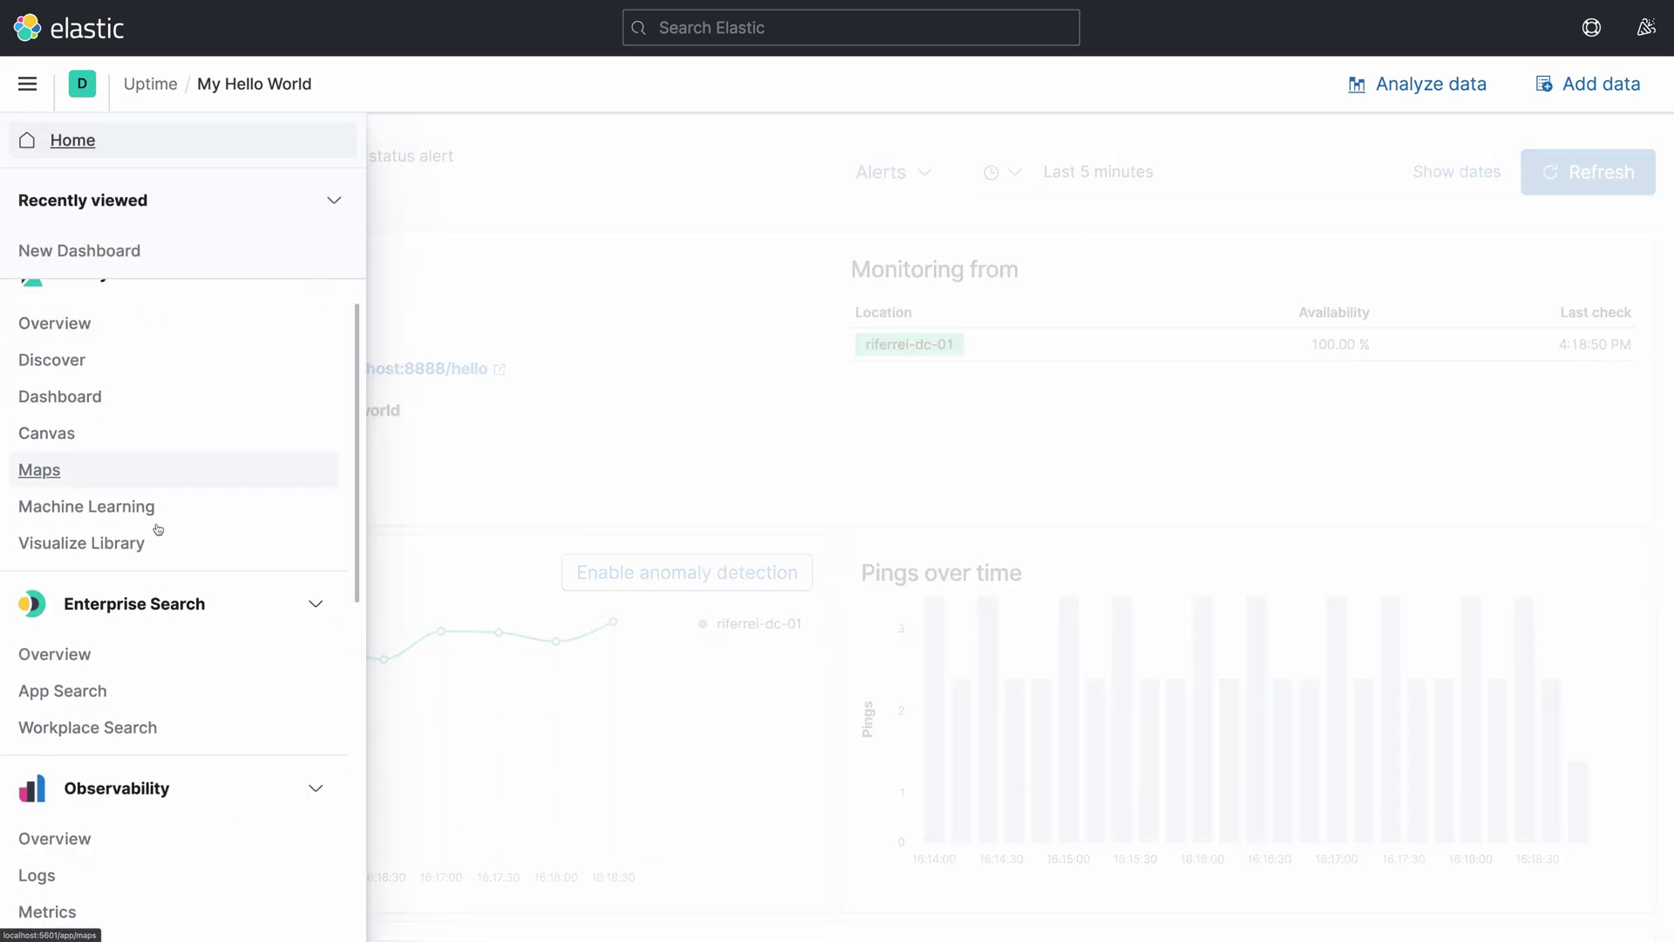
pyautogui.scroll(-8, 158, 530)
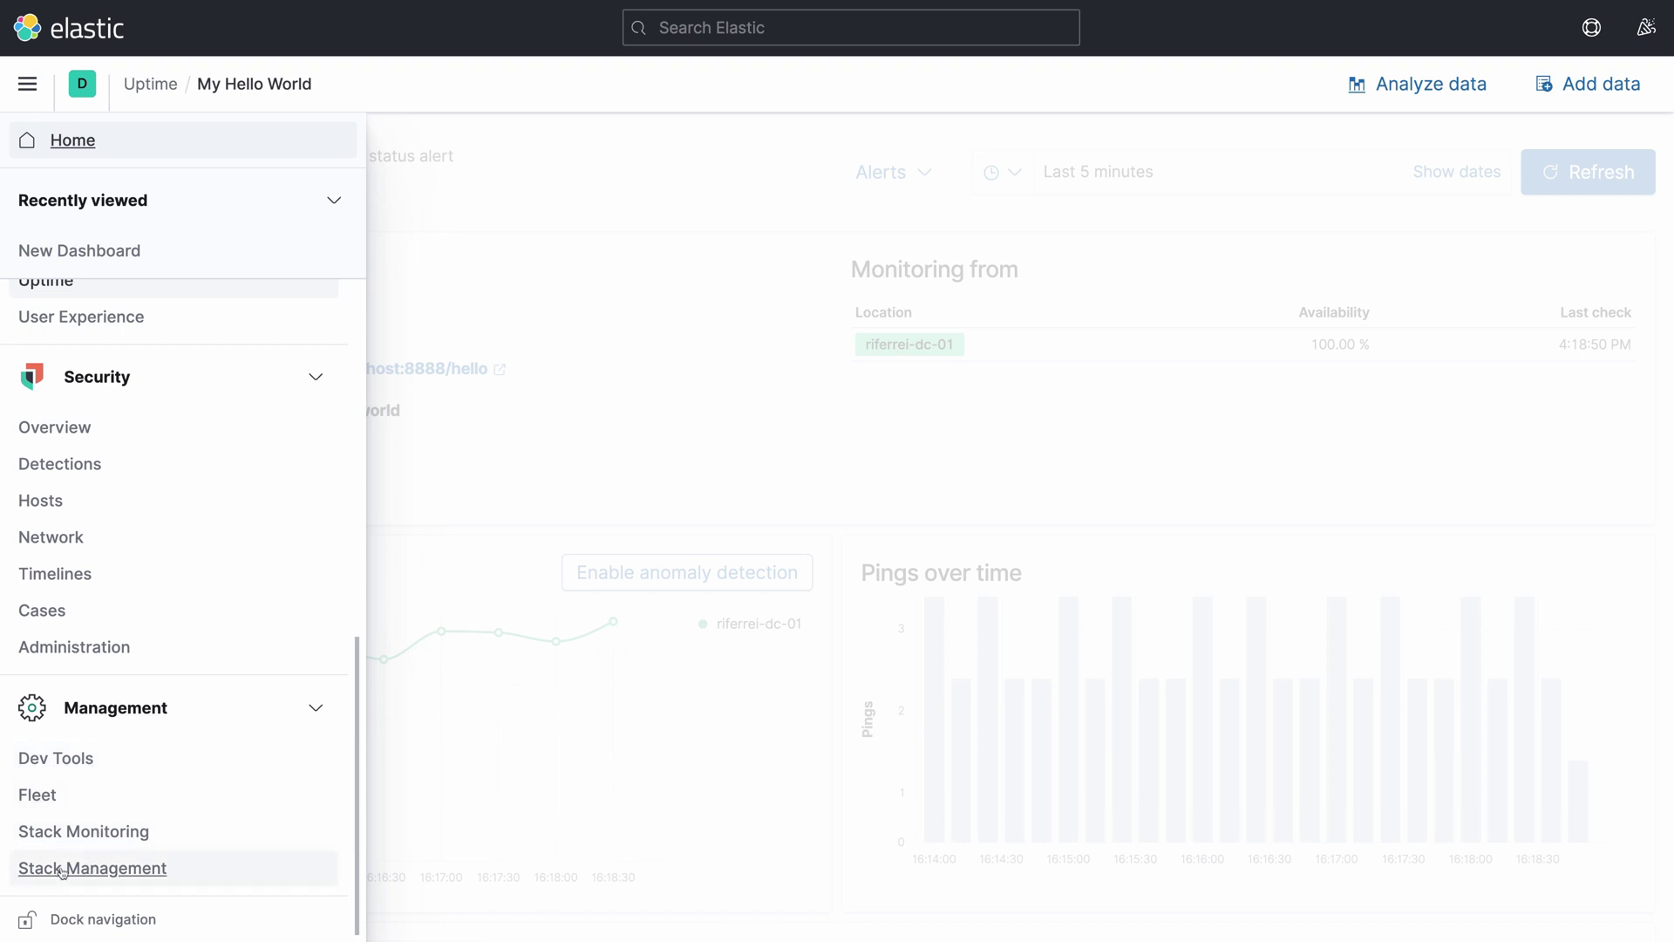
pyautogui.click(94, 868)
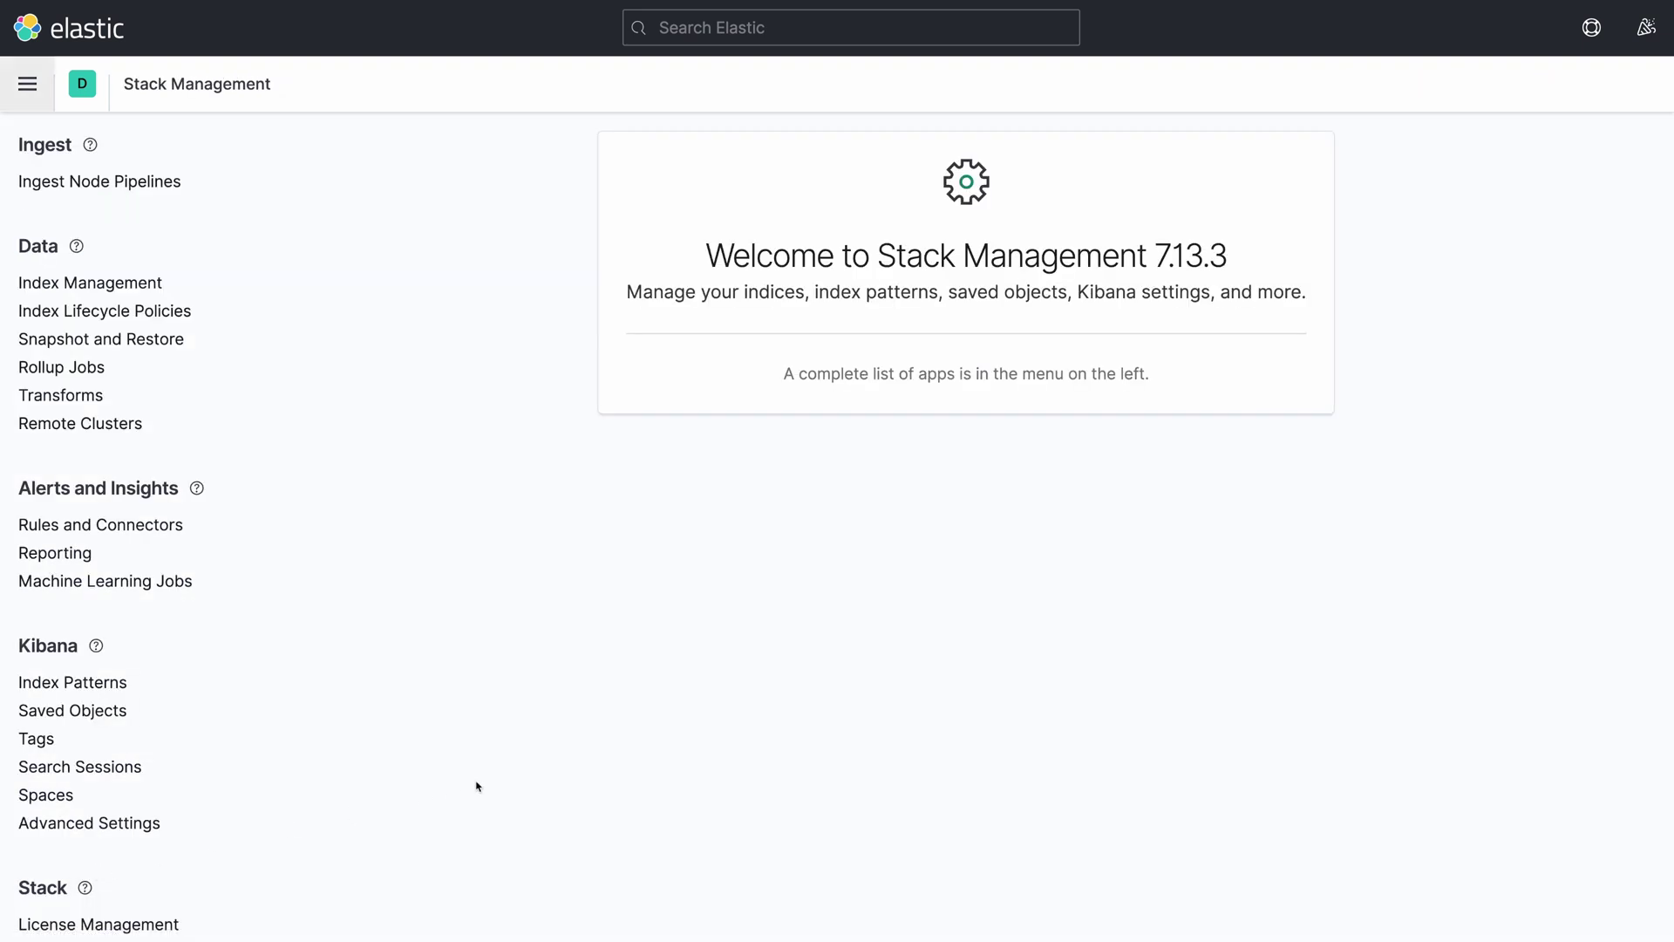
pyautogui.scroll(-1, 478, 787)
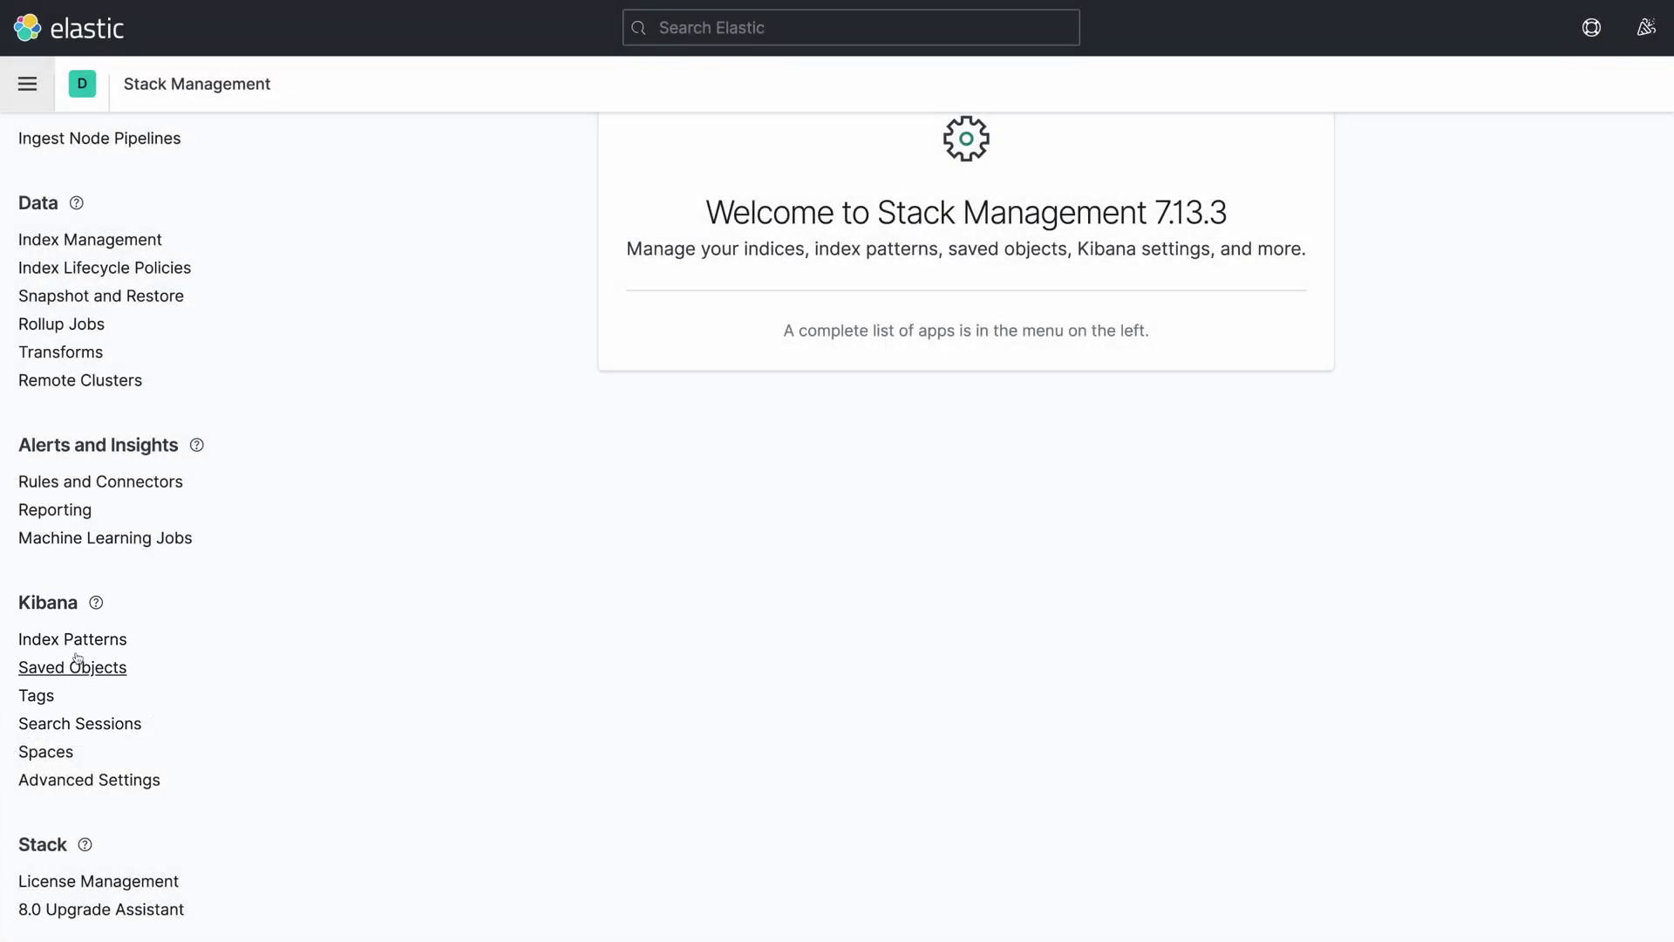
# Start a new heartbeat-* index pattern matching the two heartbeat sources
pyautogui.click(72, 641)
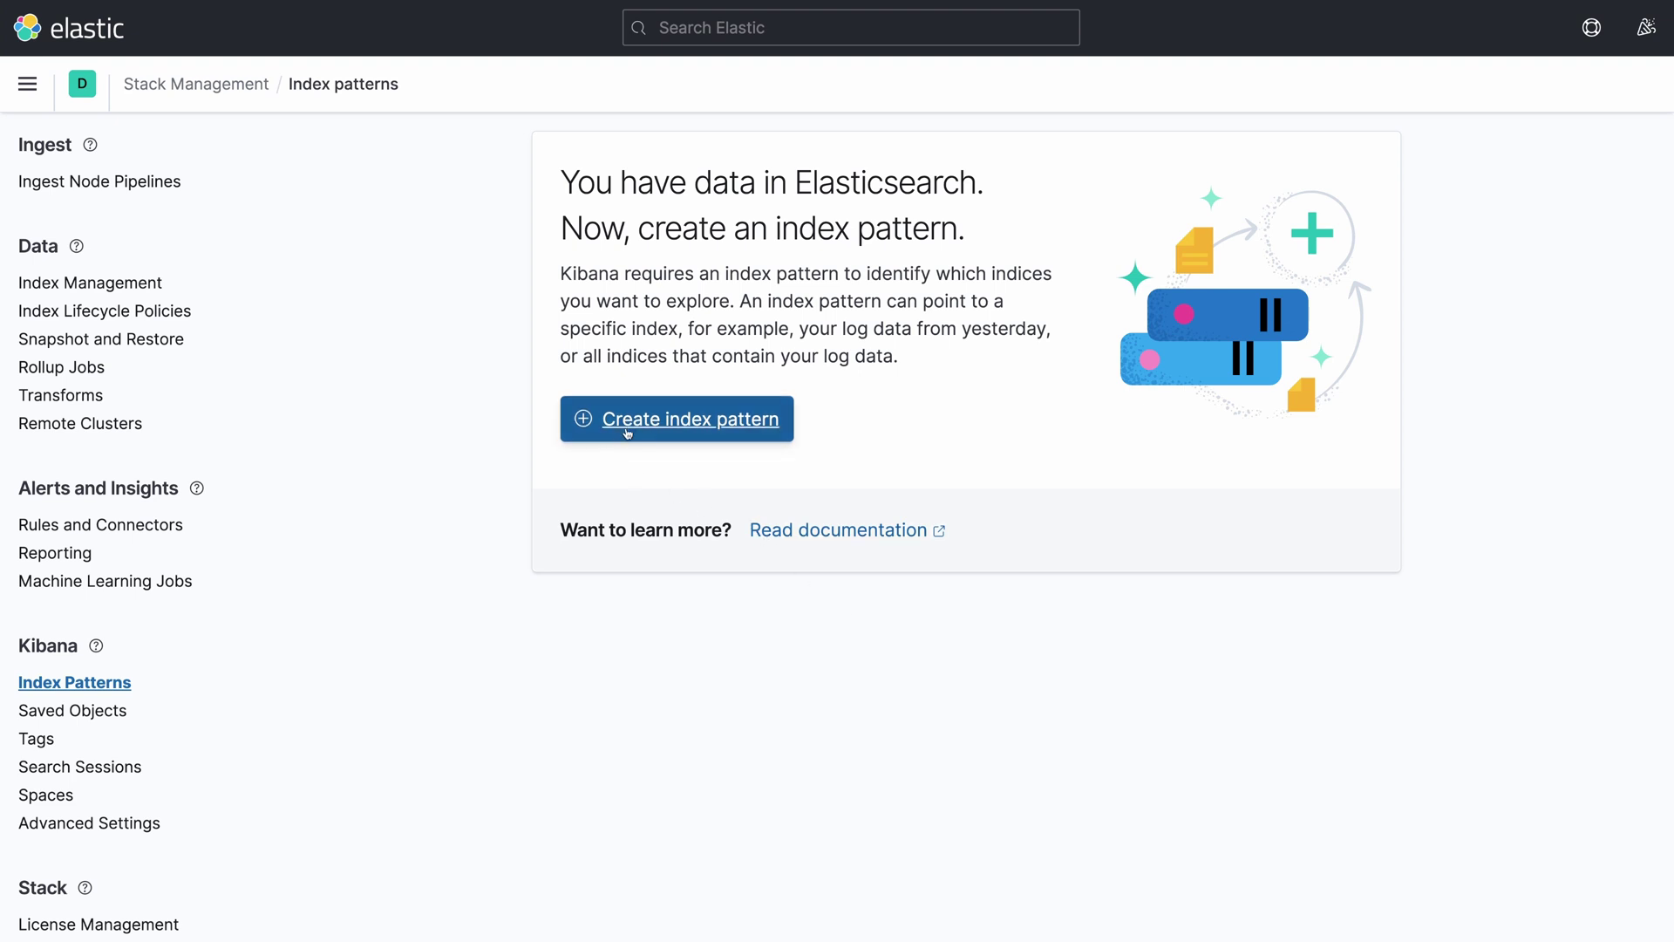
pyautogui.click(664, 425)
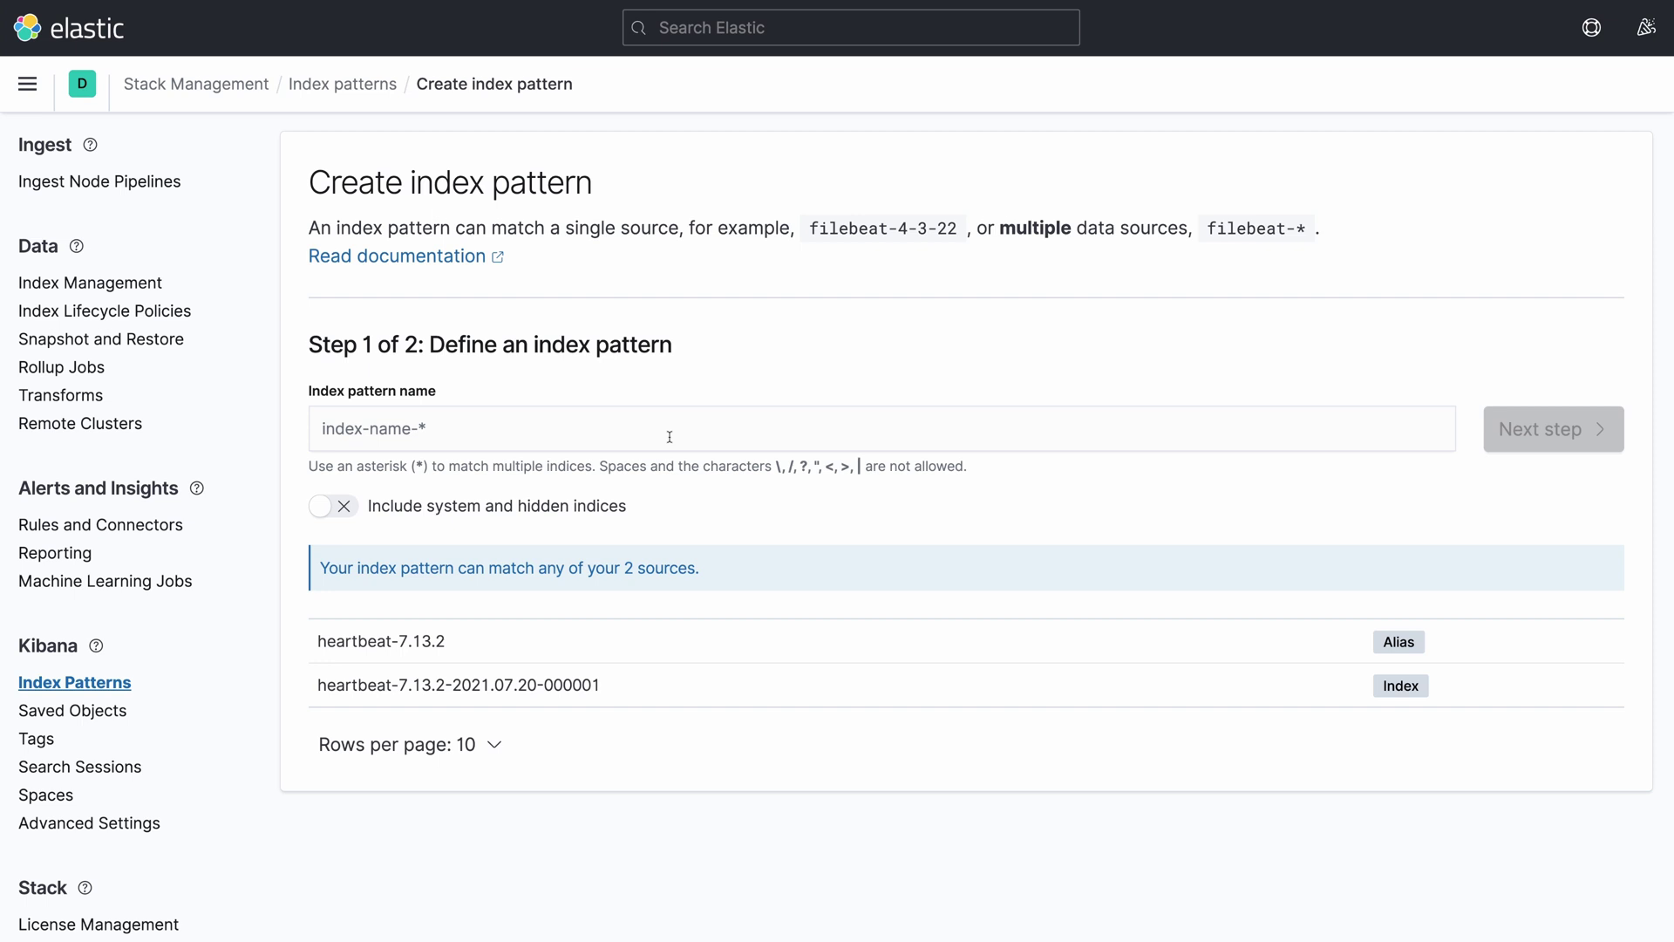
pyautogui.click(670, 437)
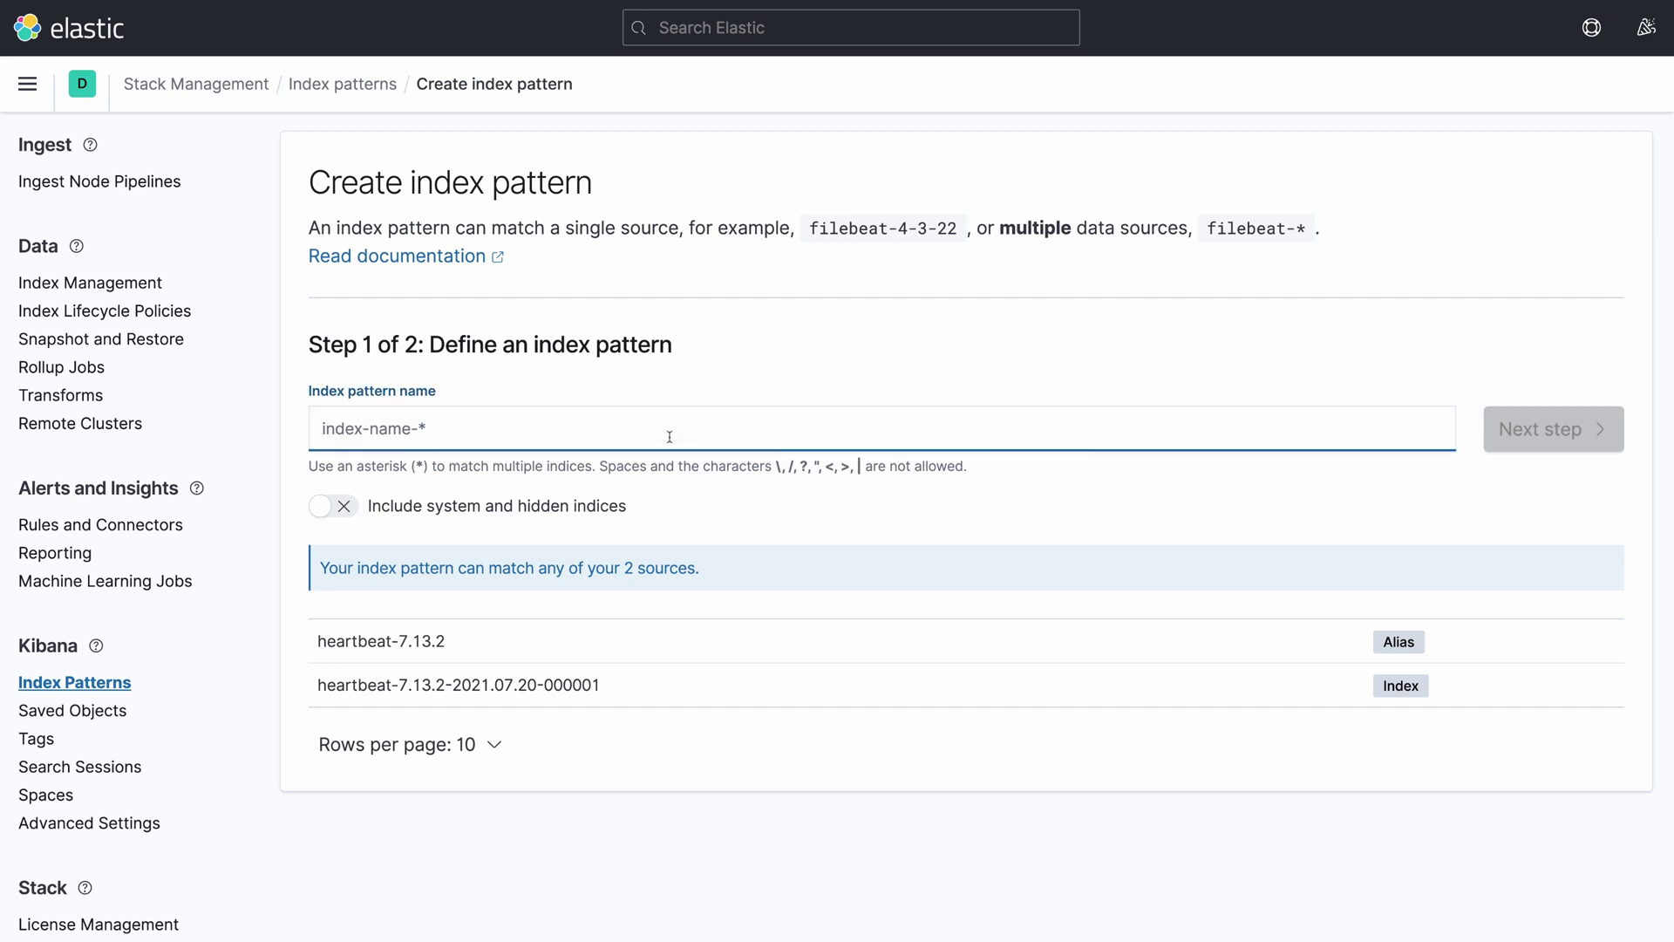
pyautogui.write('heartbea')
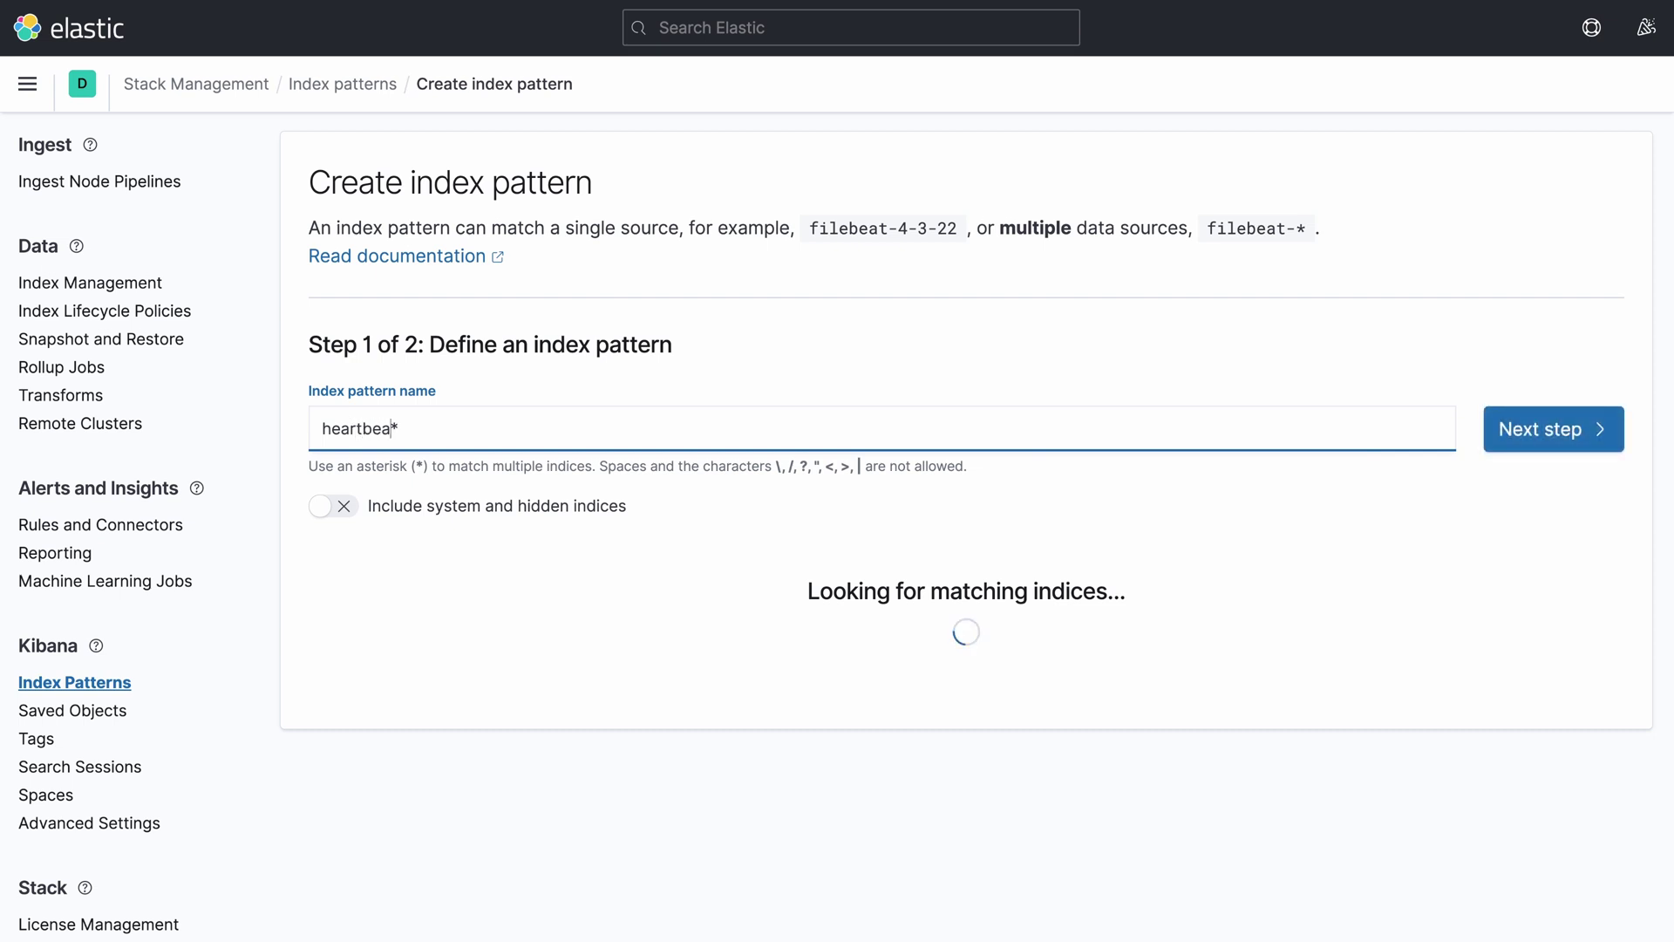
pyautogui.write('t-')
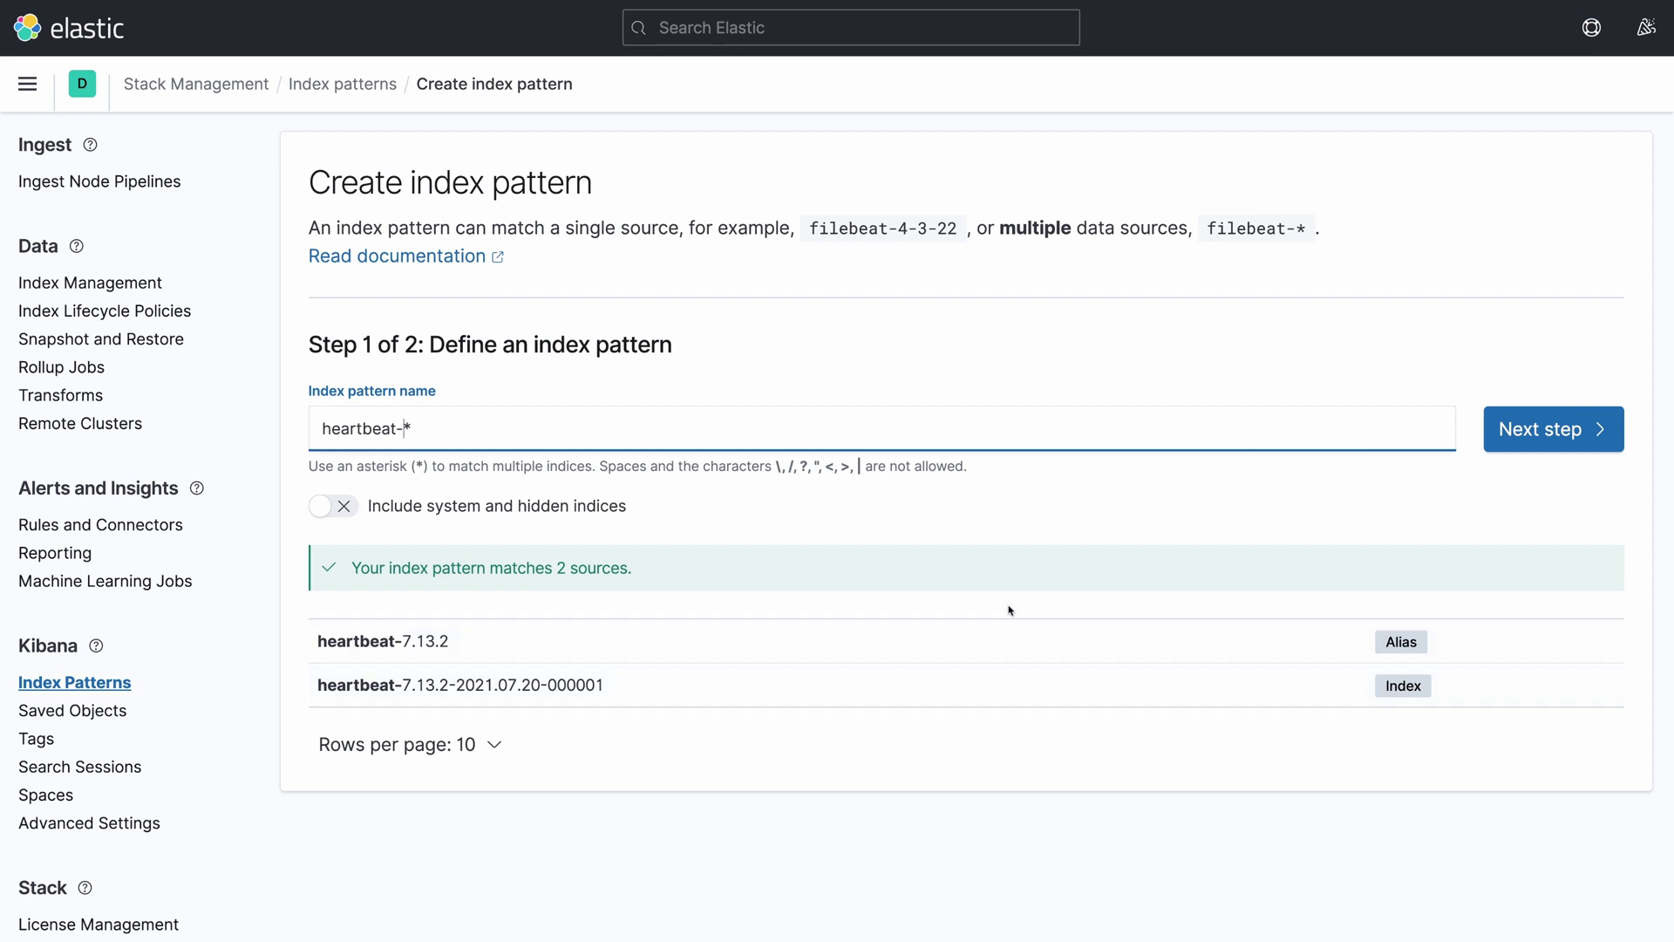
pyautogui.click(1576, 434)
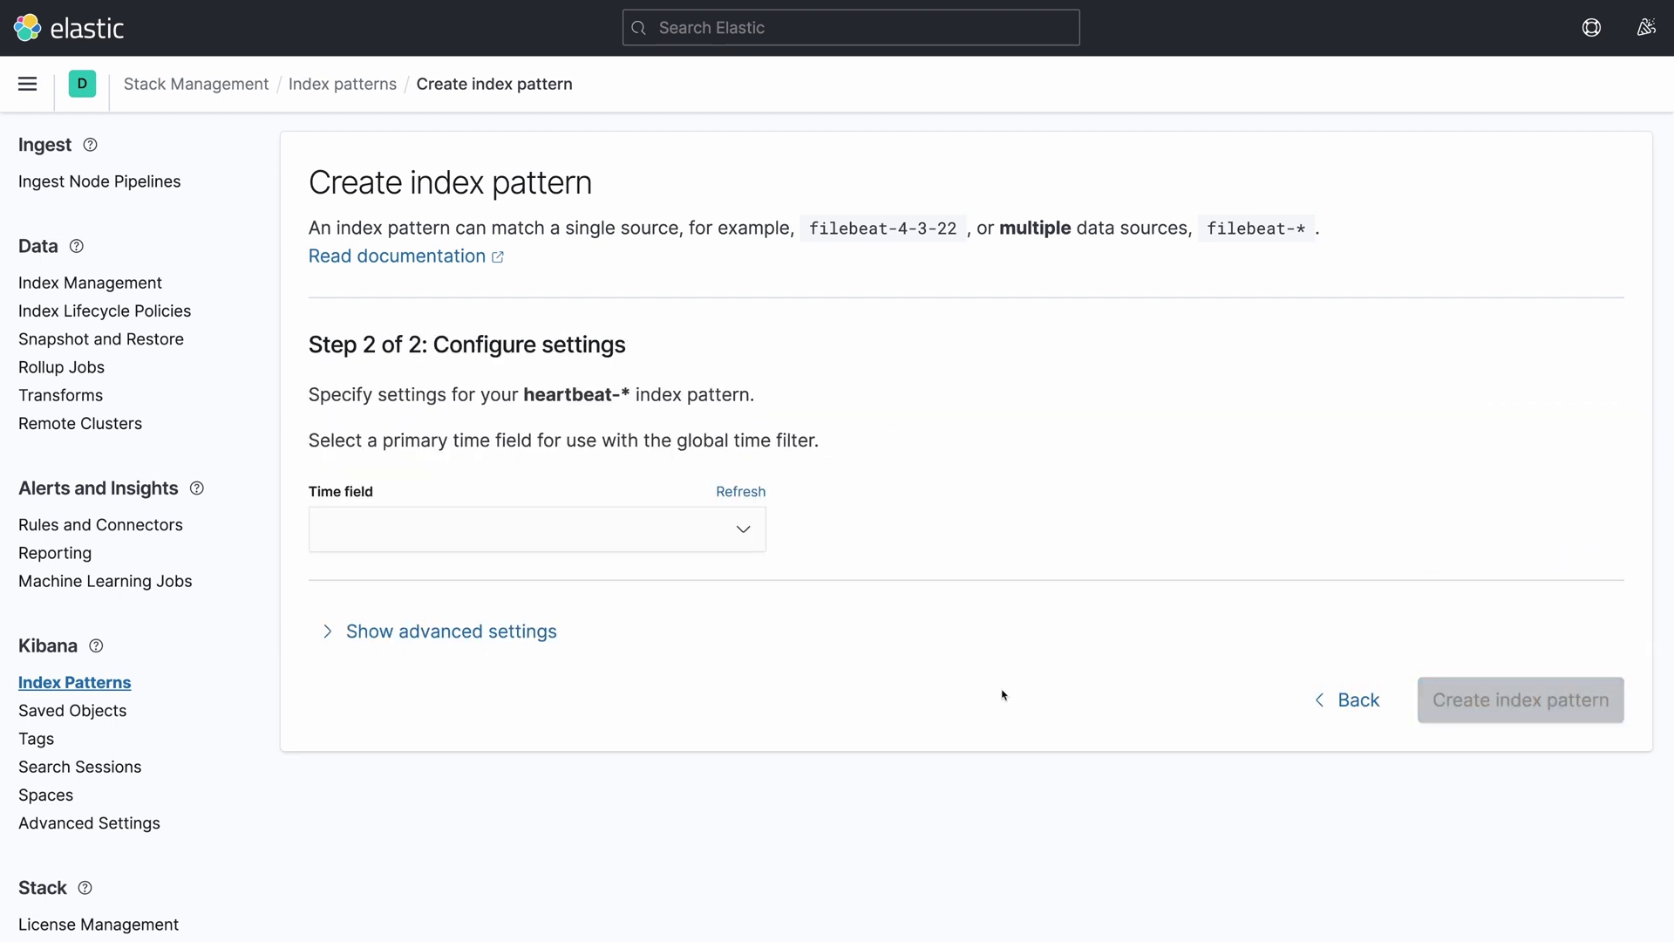
pyautogui.click(746, 530)
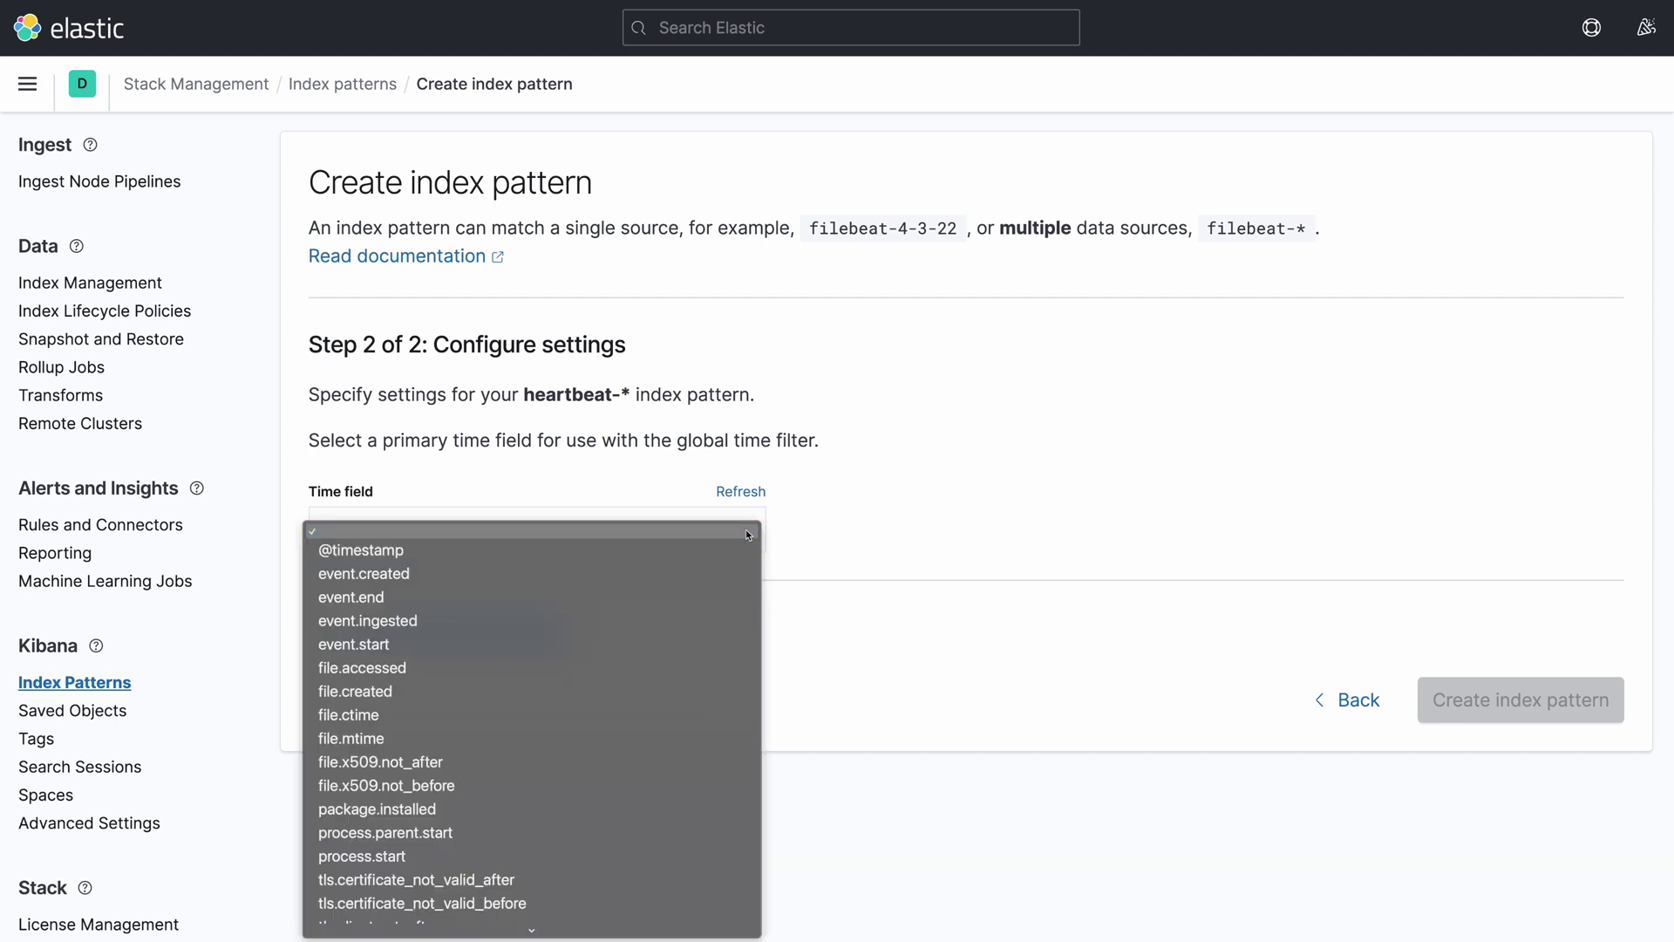
pyautogui.click(364, 550)
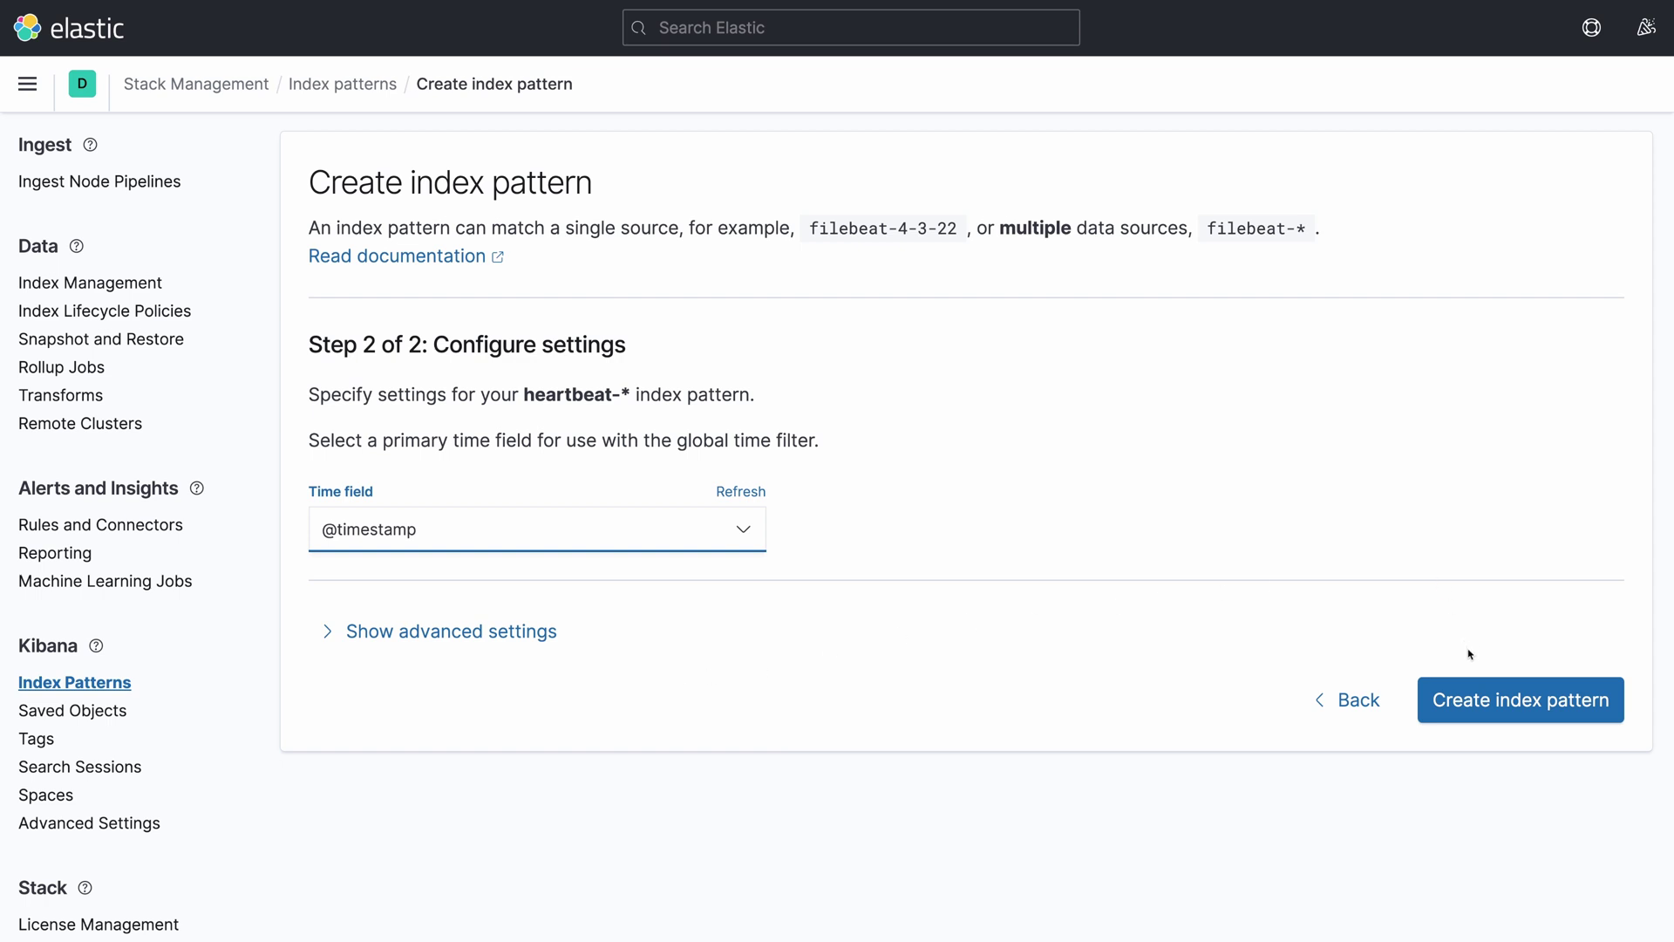
pyautogui.click(1482, 702)
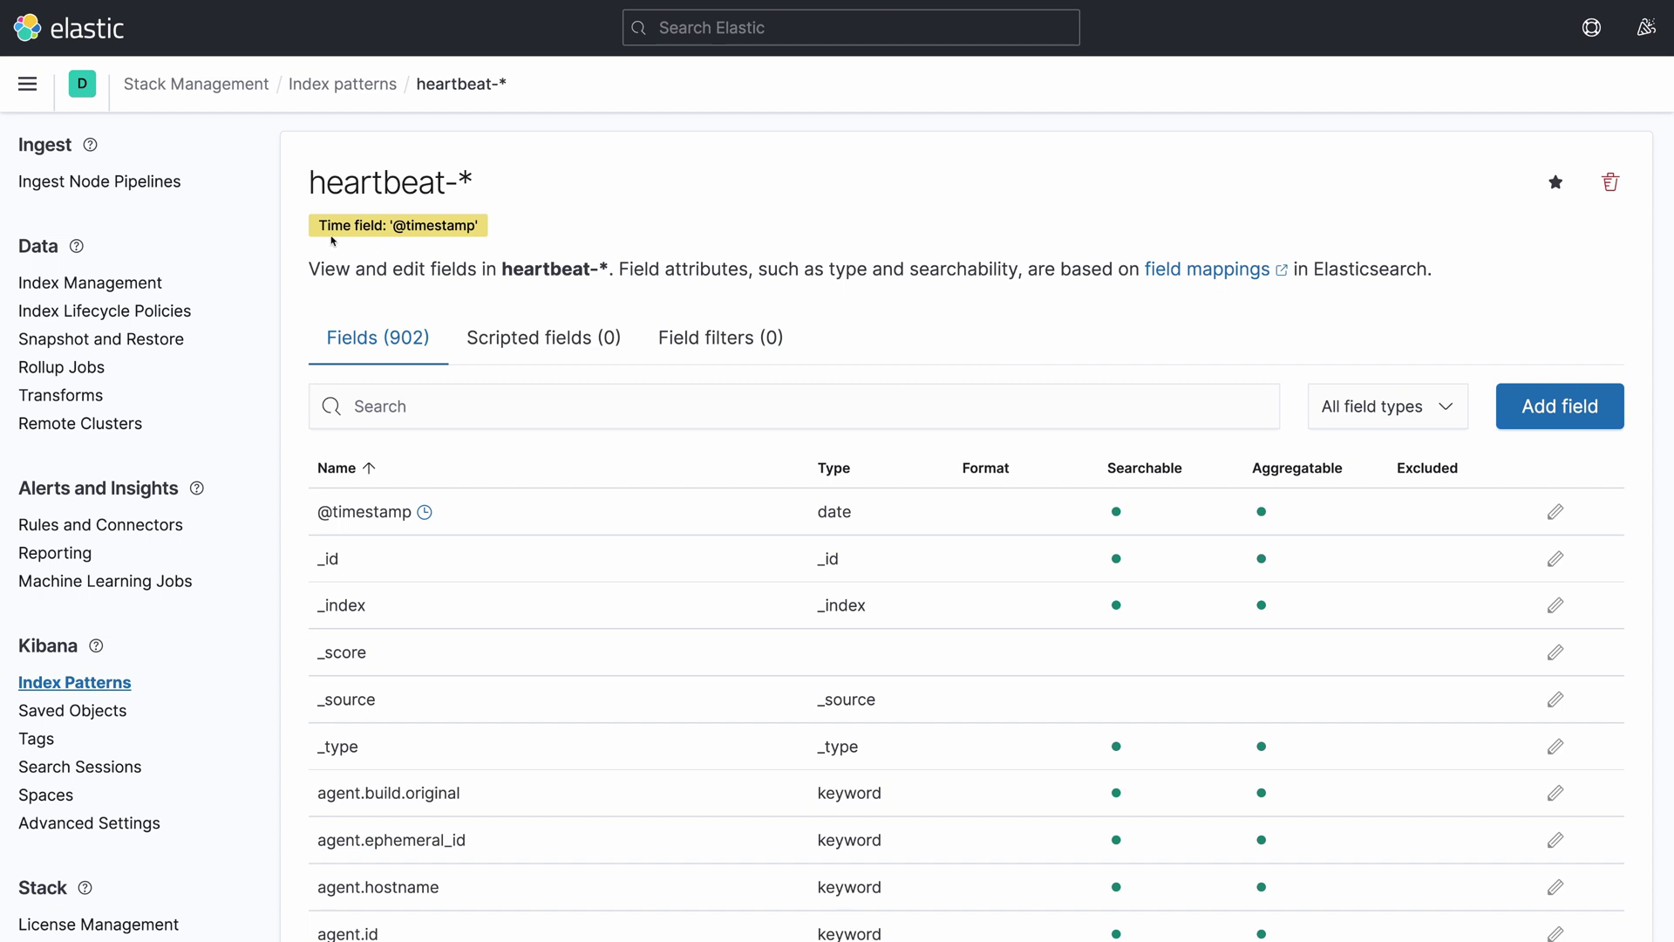
pyautogui.click(28, 86)
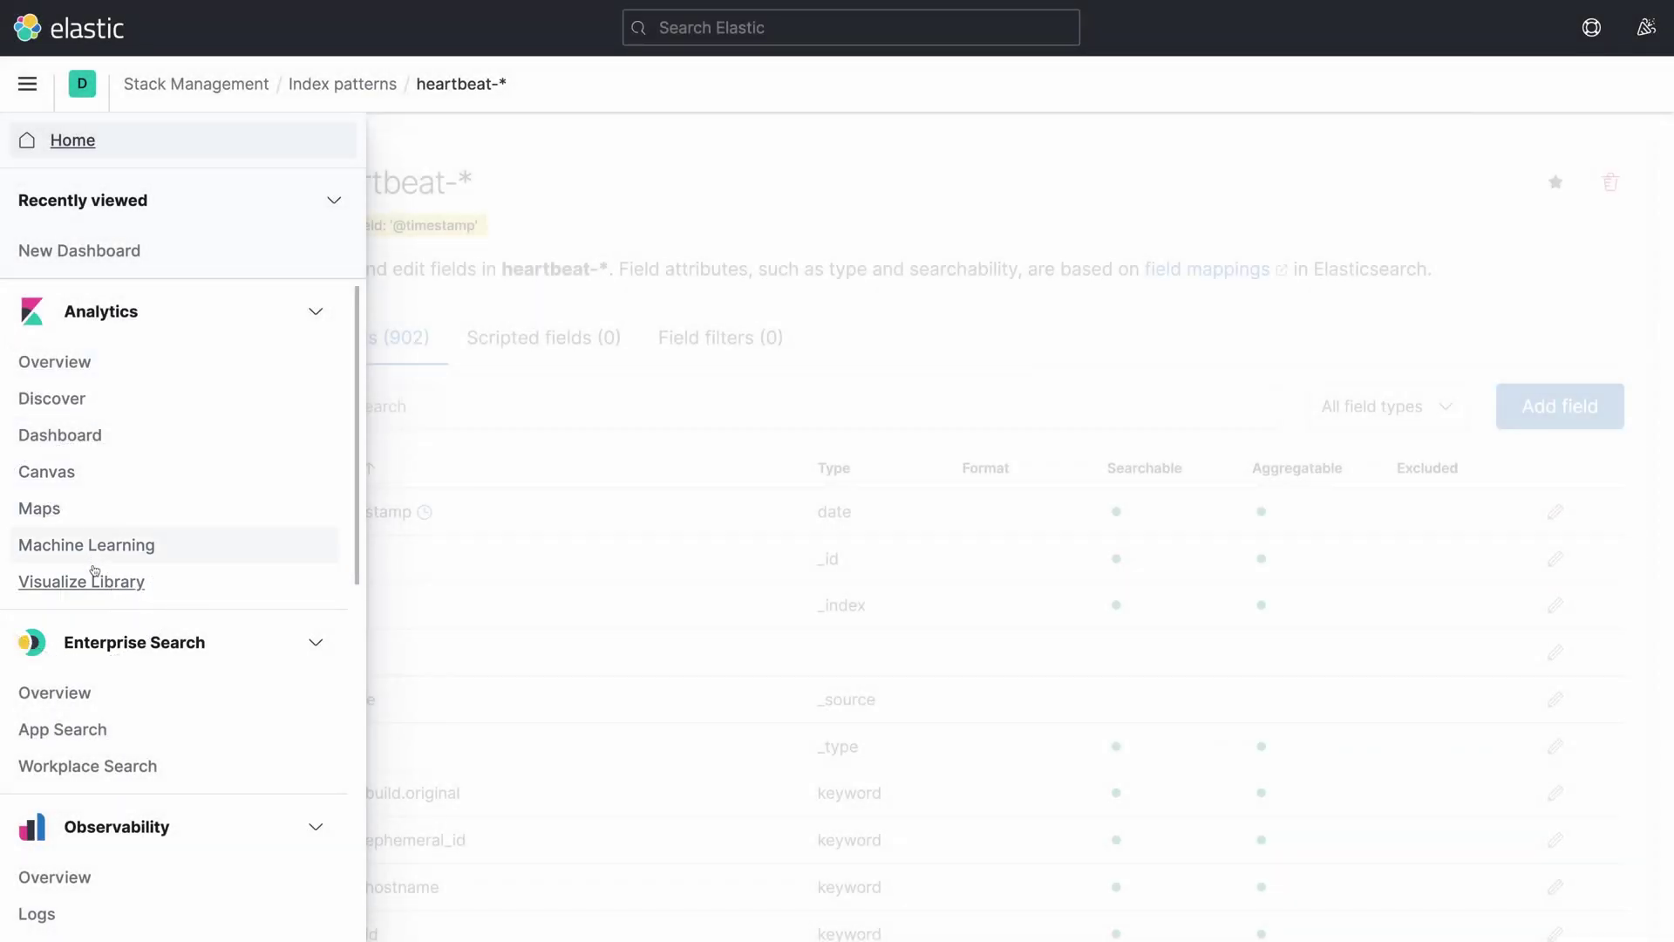
# Create a new Maps visualization from the Visualize Library
pyautogui.click(95, 573)
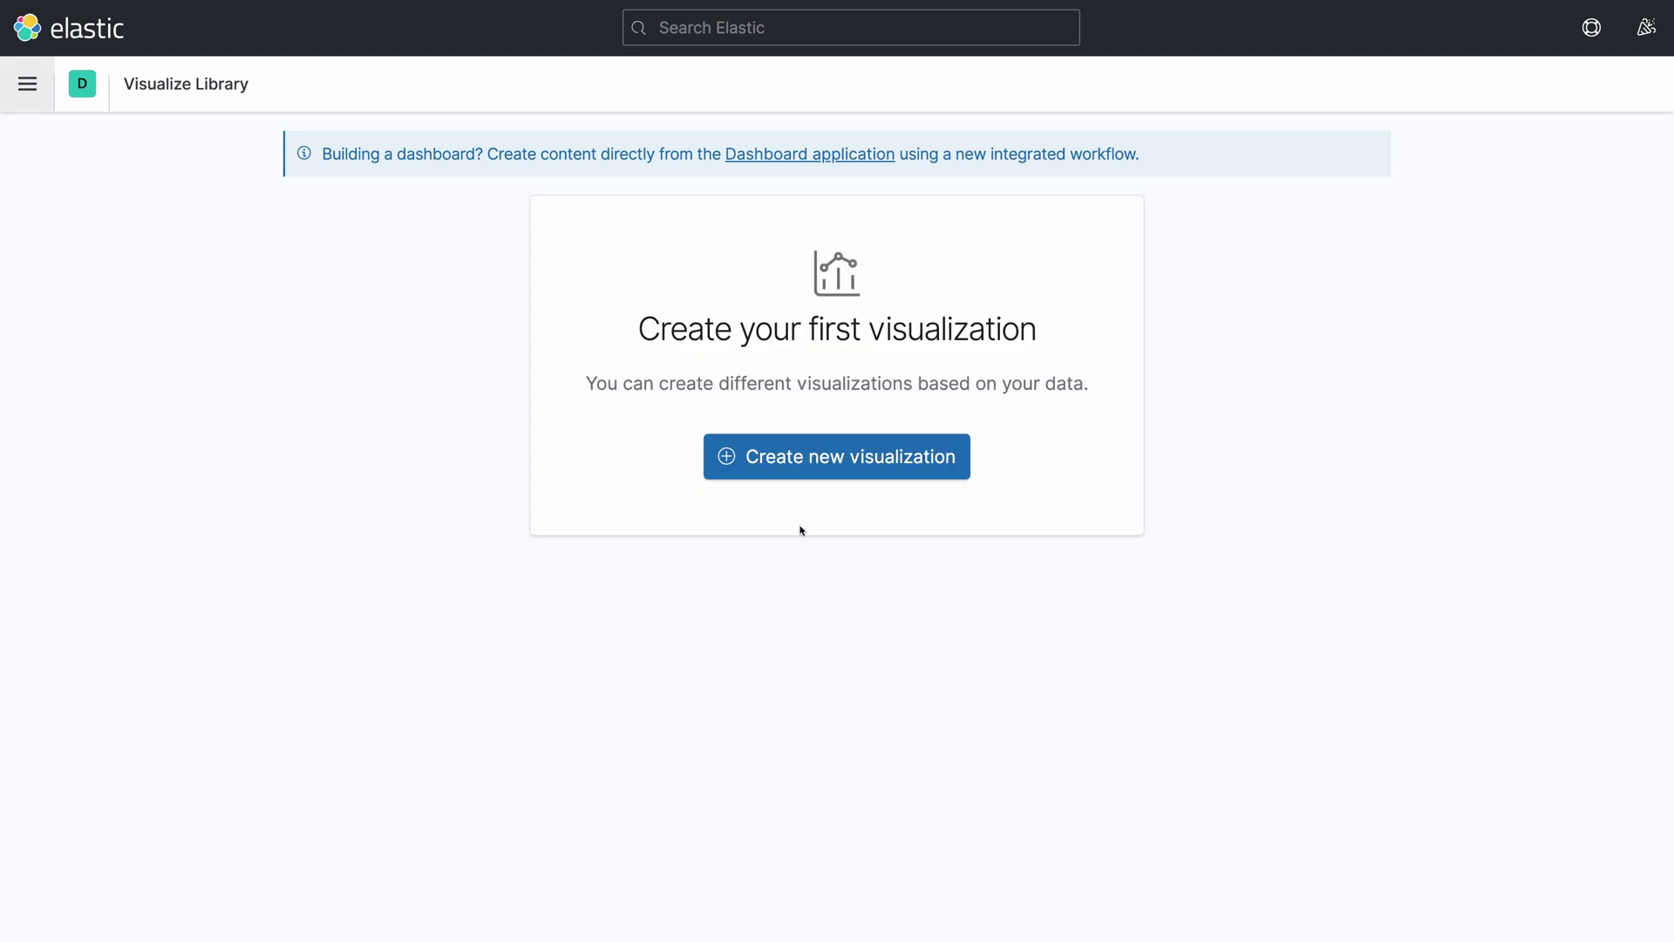
pyautogui.click(848, 463)
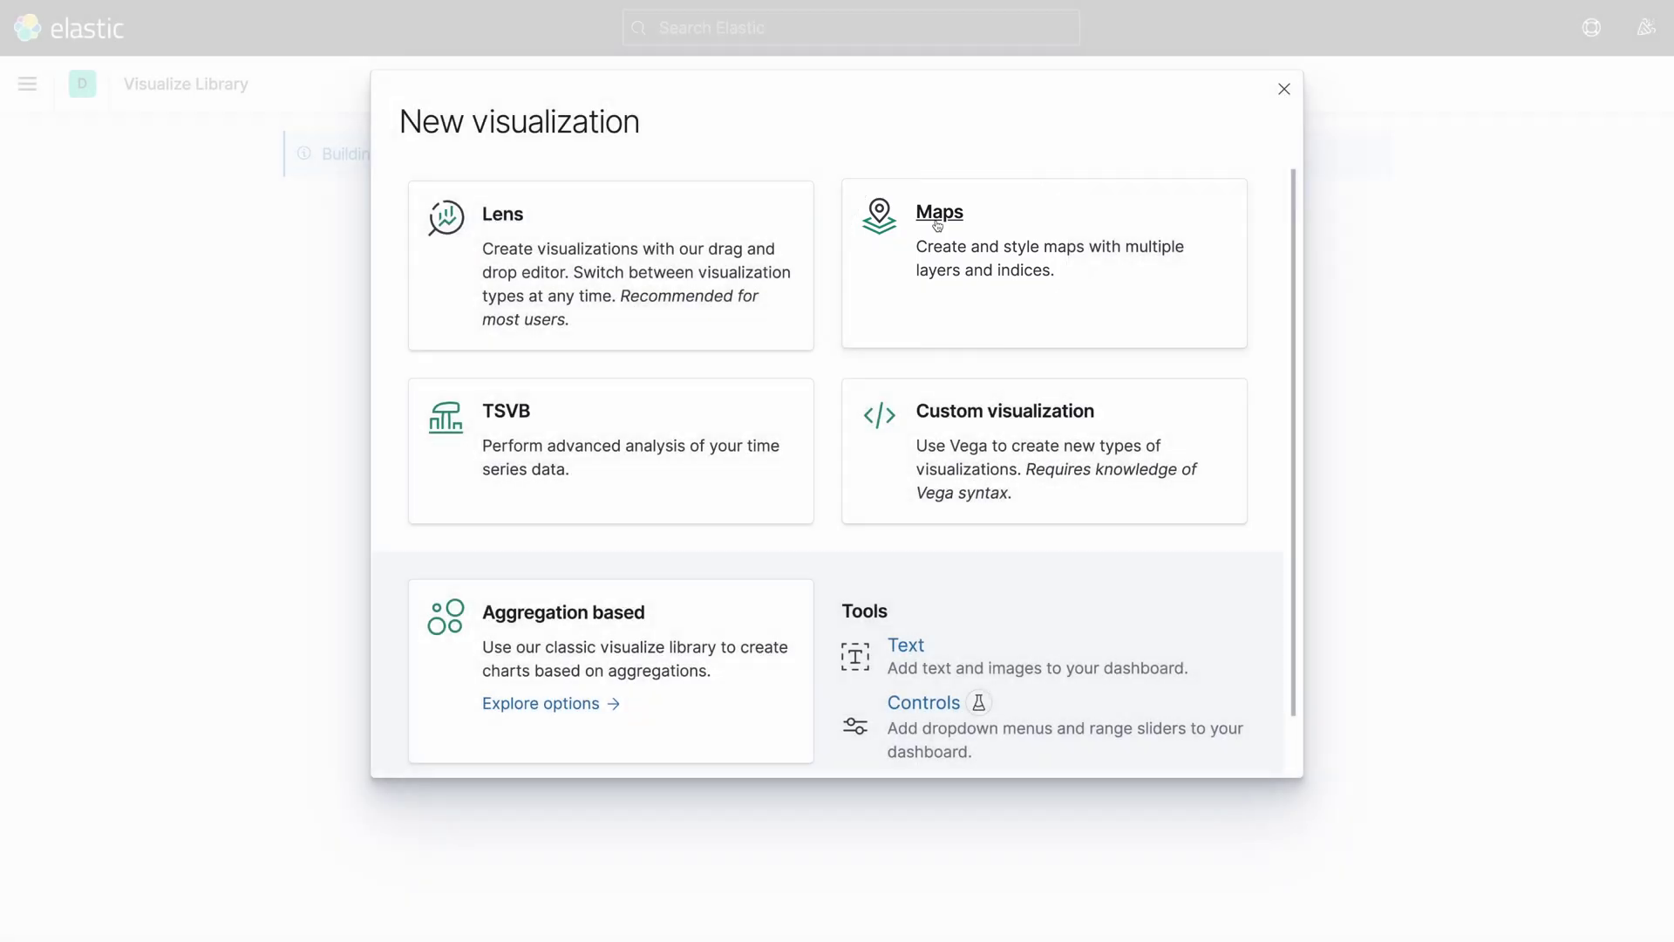
pyautogui.click(937, 218)
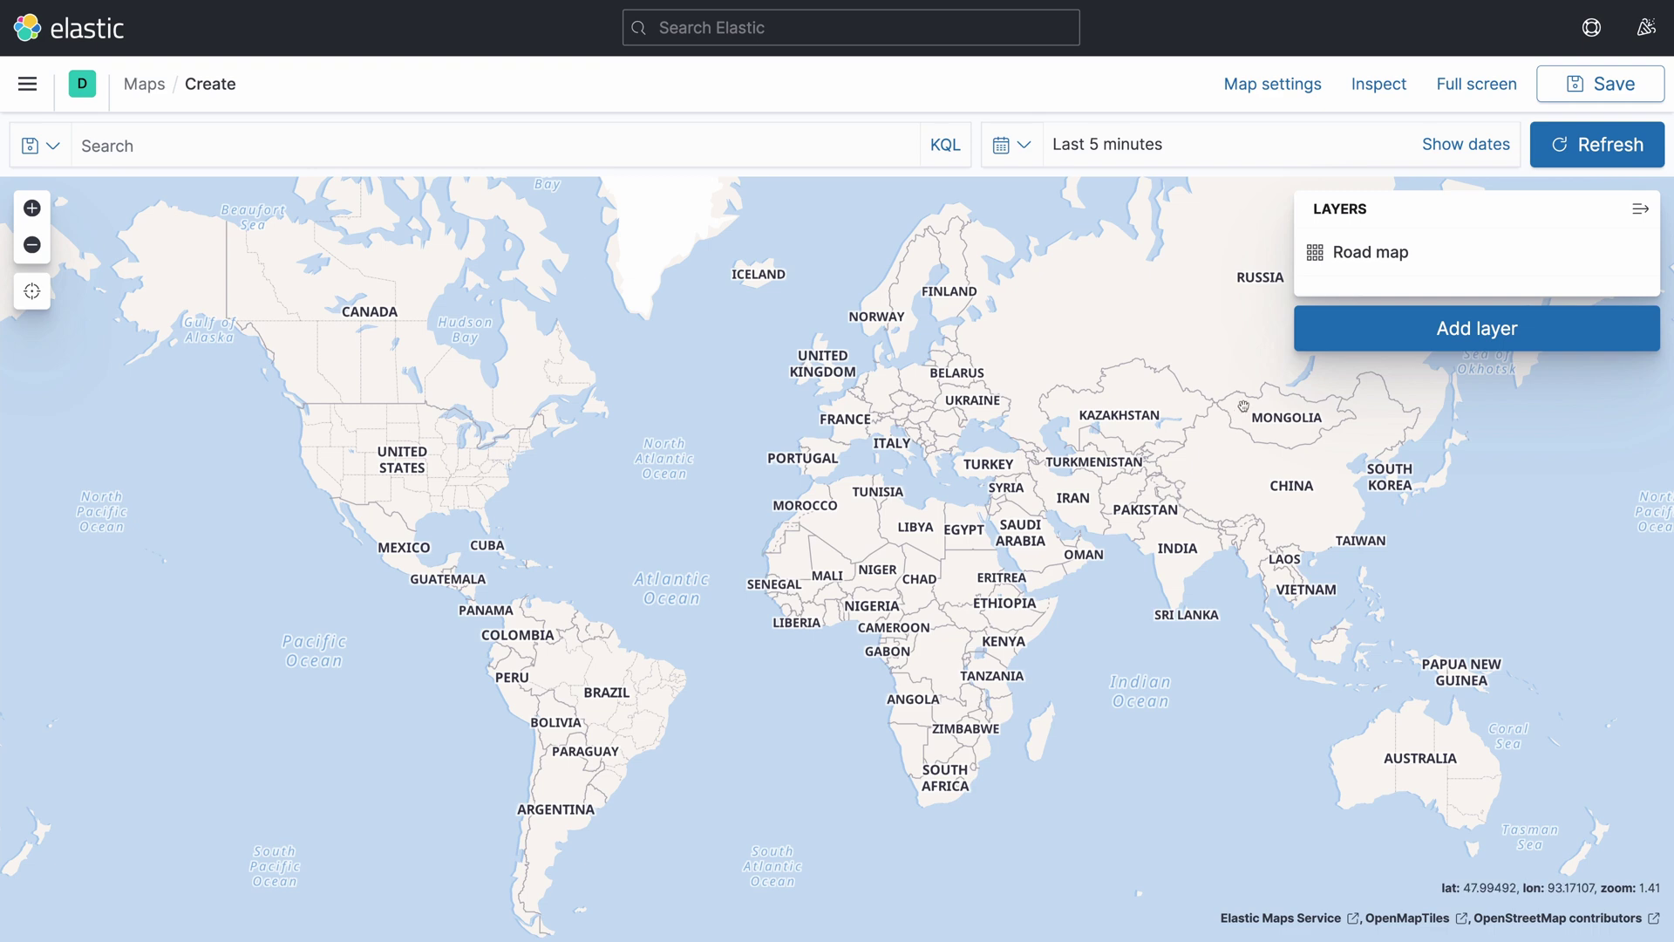
# Start a new Heat map layer and open its index pattern list
pyautogui.click(1462, 331)
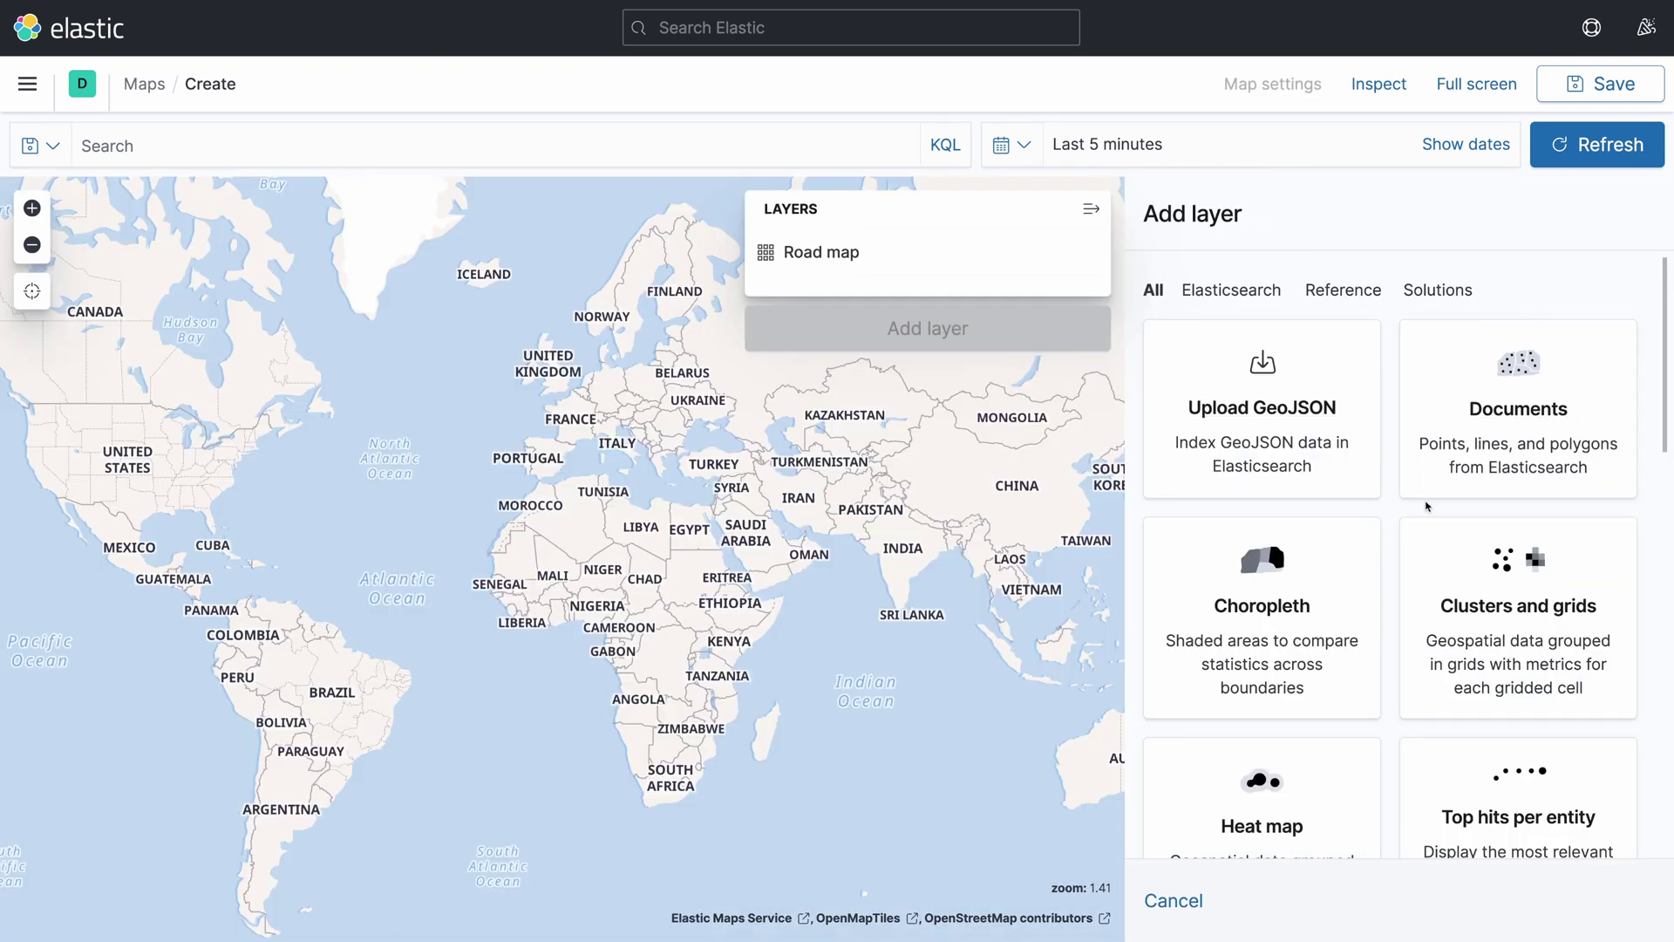
pyautogui.scroll(-3, 1427, 506)
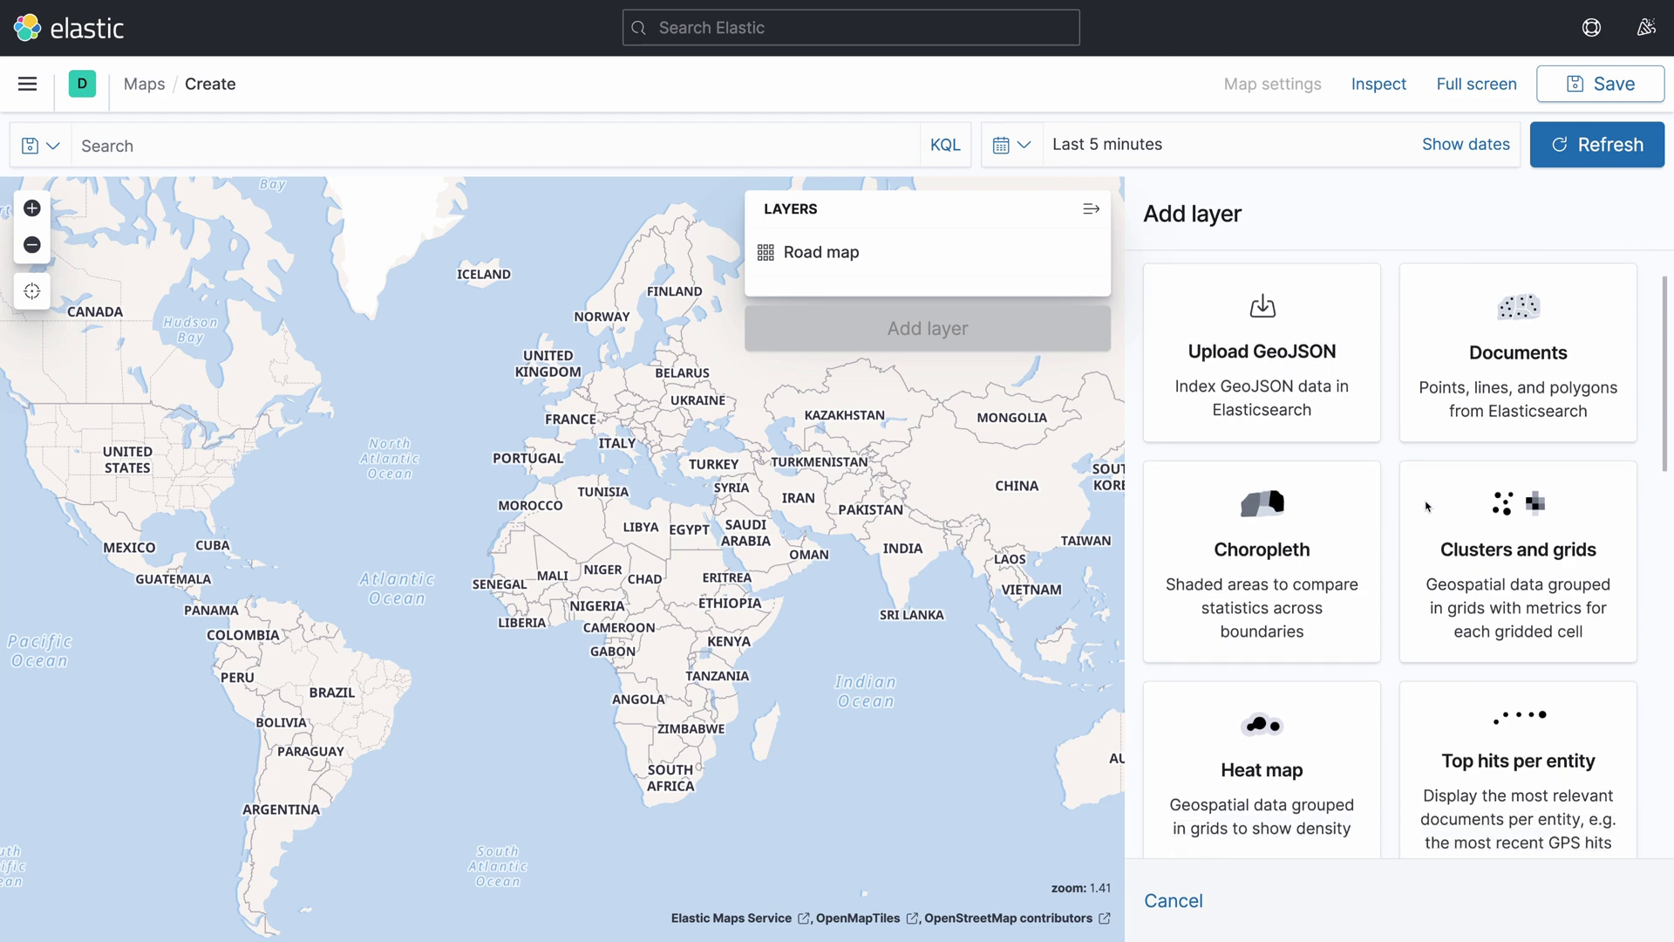
pyautogui.scroll(-3, 1427, 507)
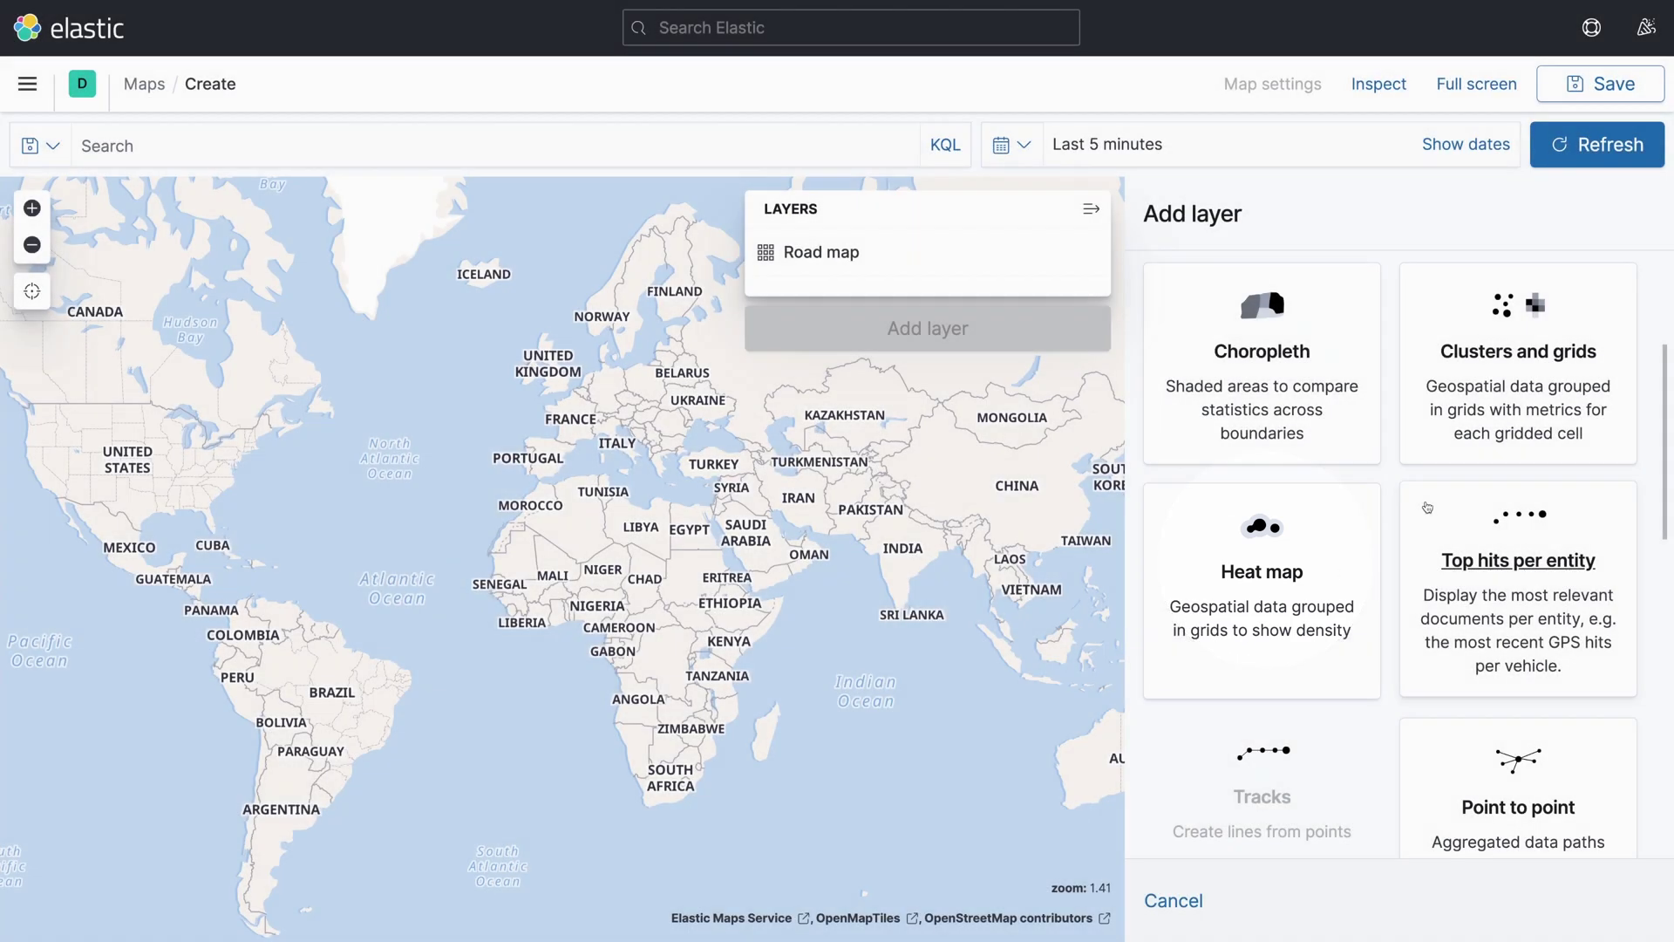
pyautogui.click(1272, 577)
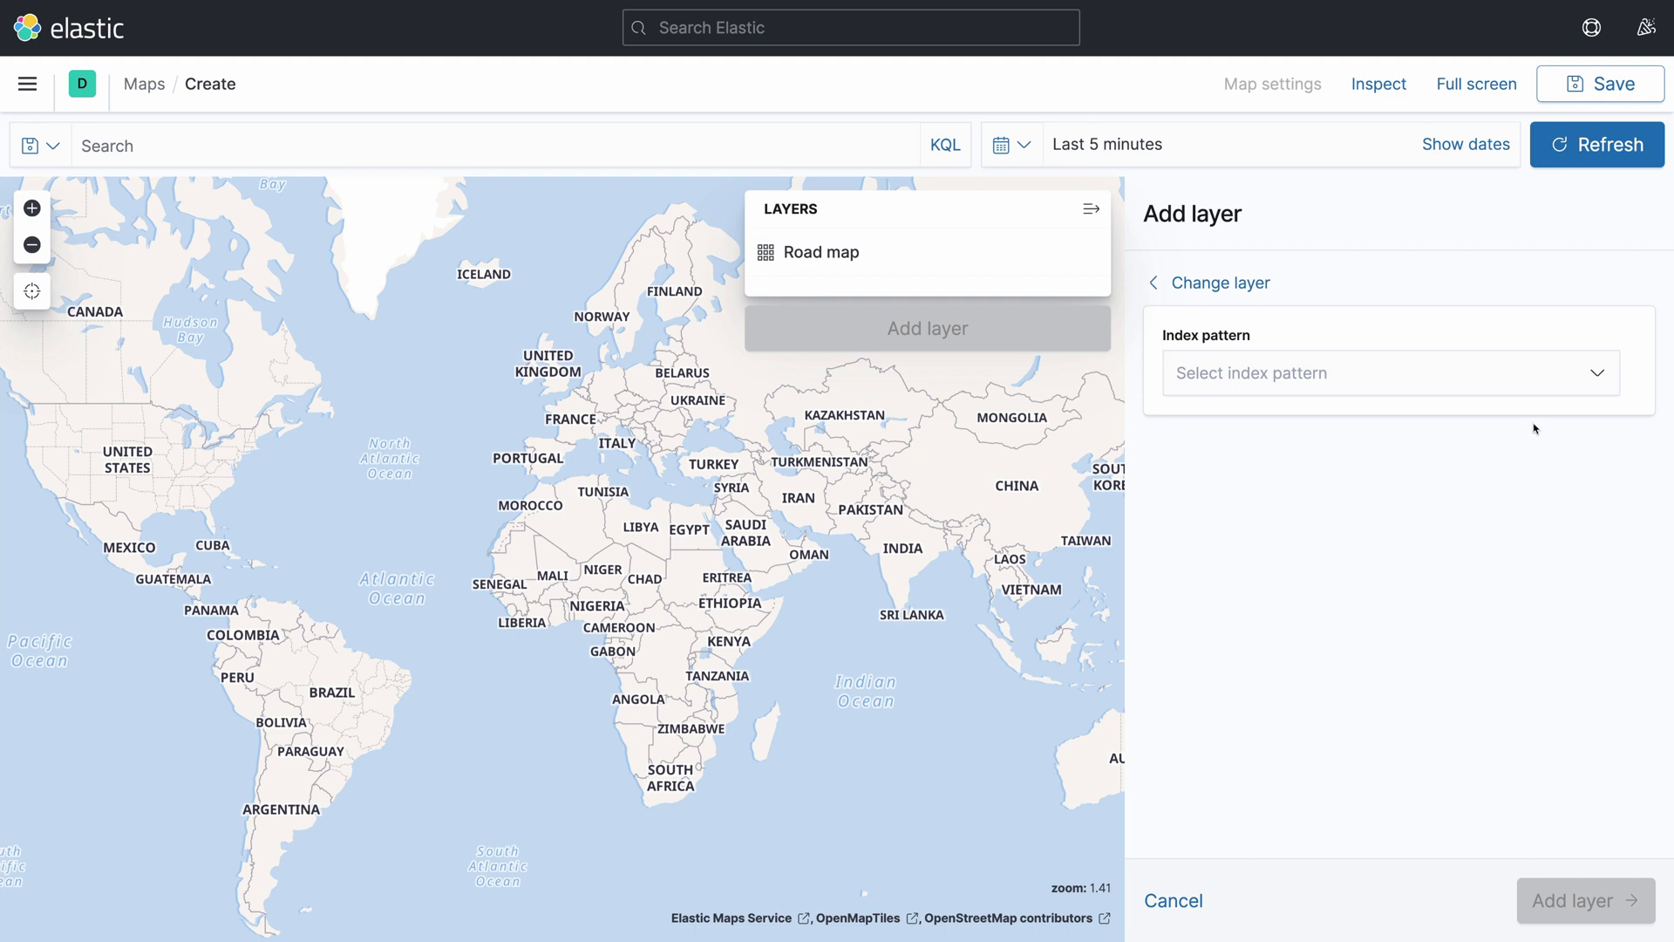
pyautogui.click(1595, 377)
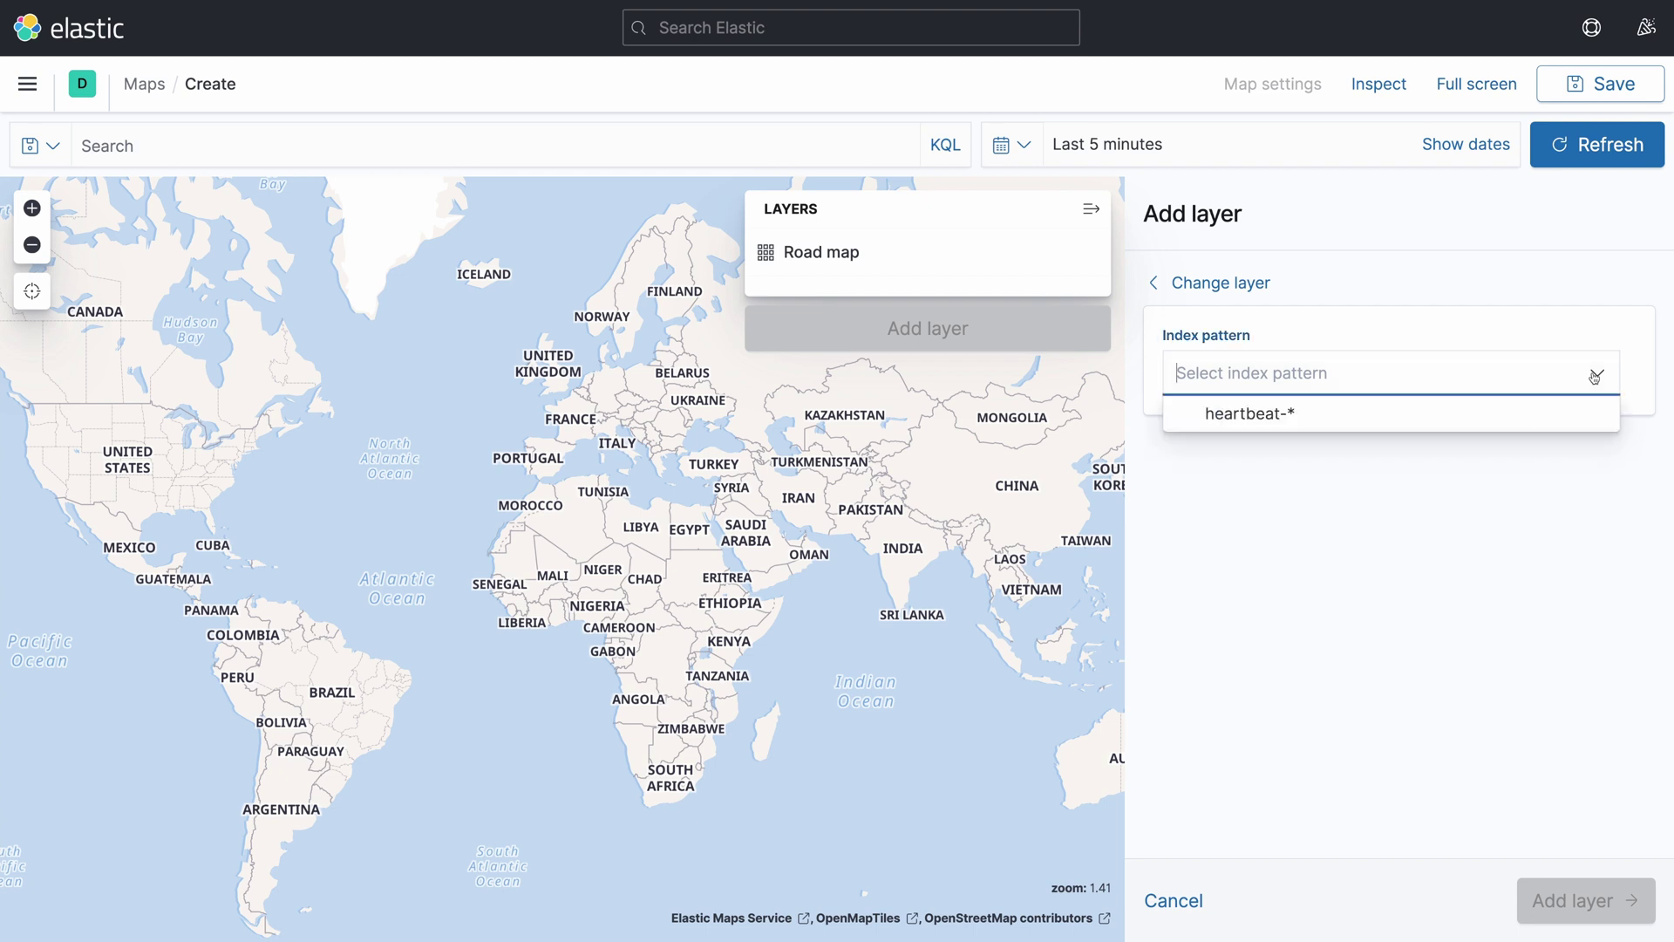
# Add the heartbeat-* heat map layer using observer.geo.location instead of client.geo.location
pyautogui.click(1250, 415)
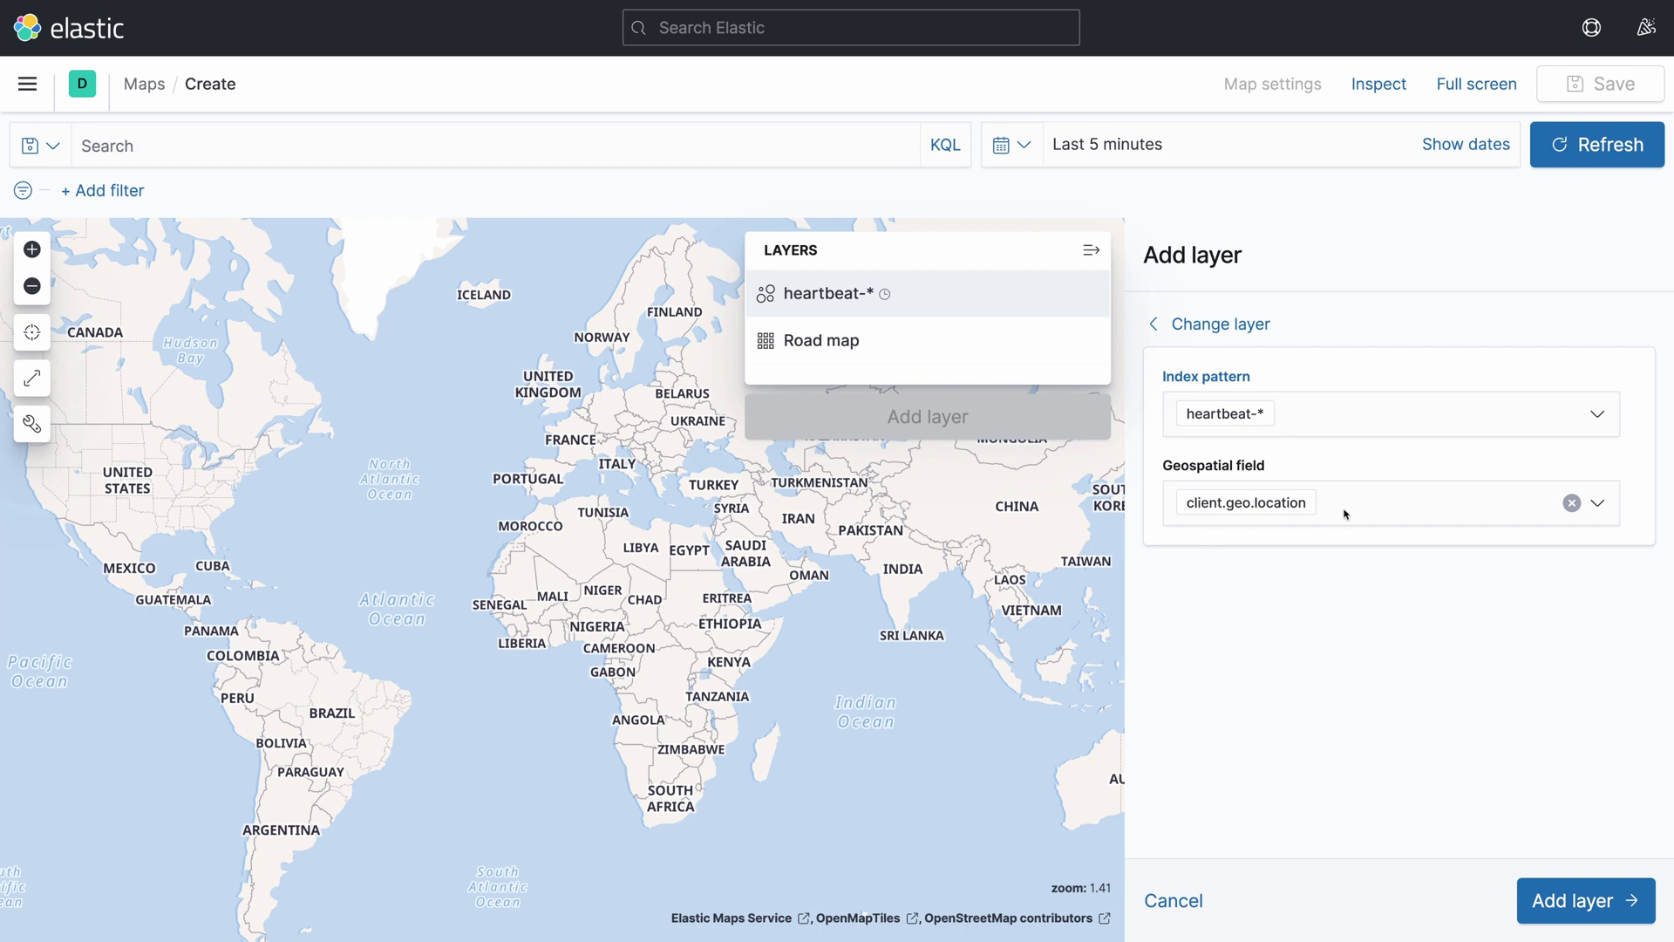
pyautogui.click(1571, 504)
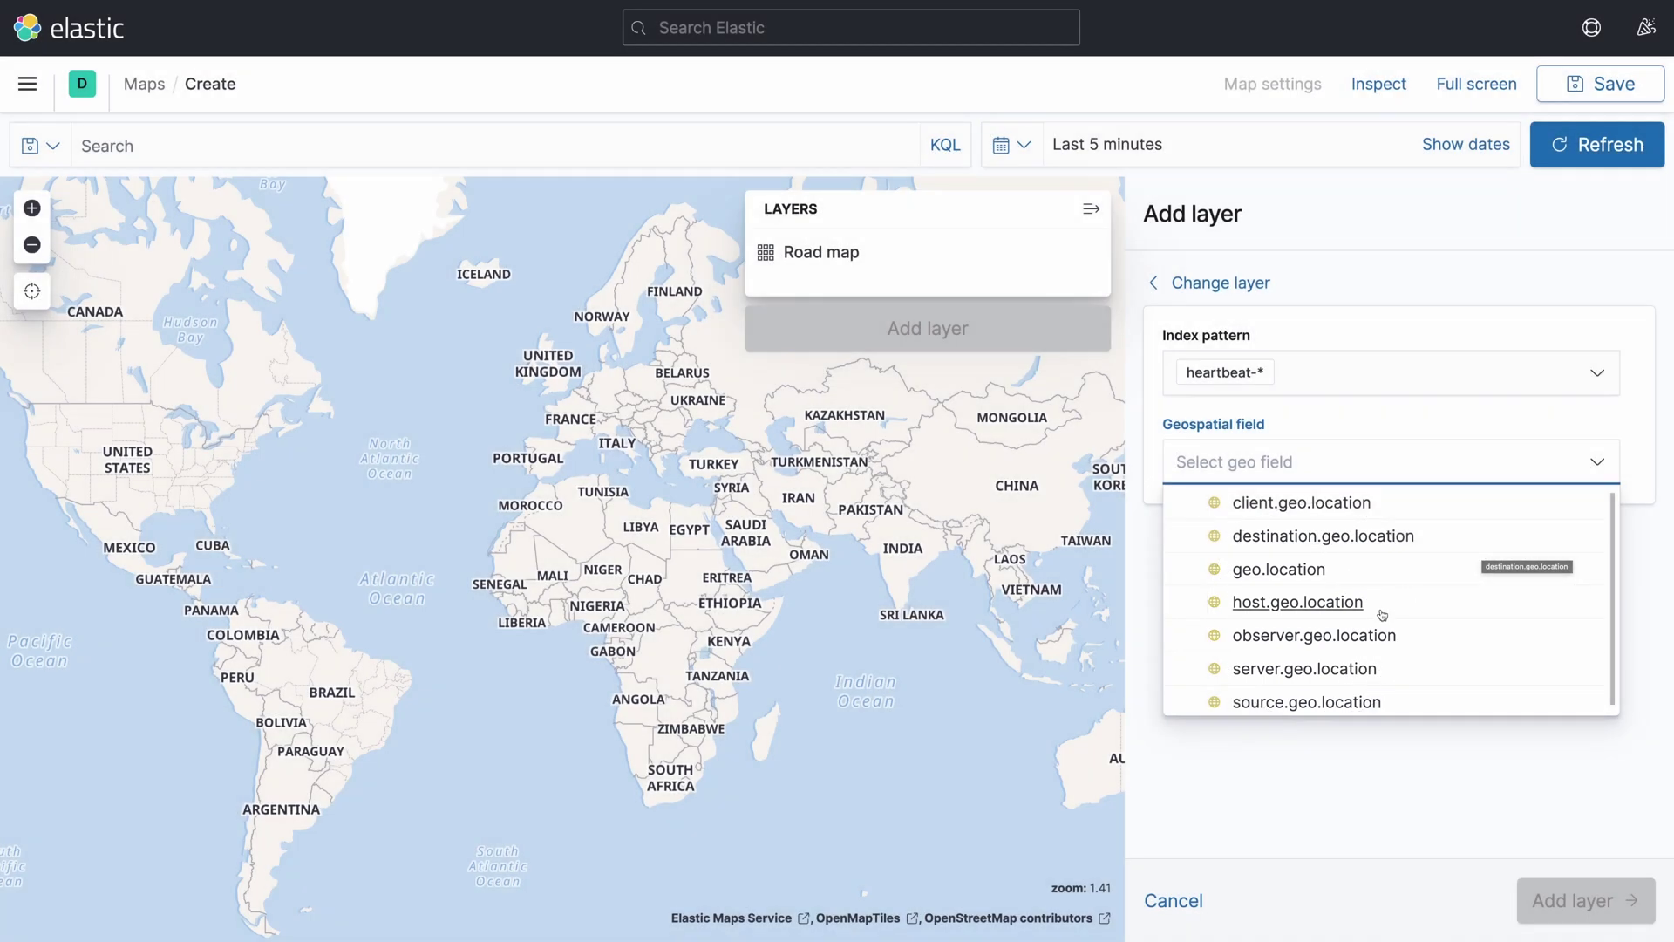
pyautogui.click(1364, 636)
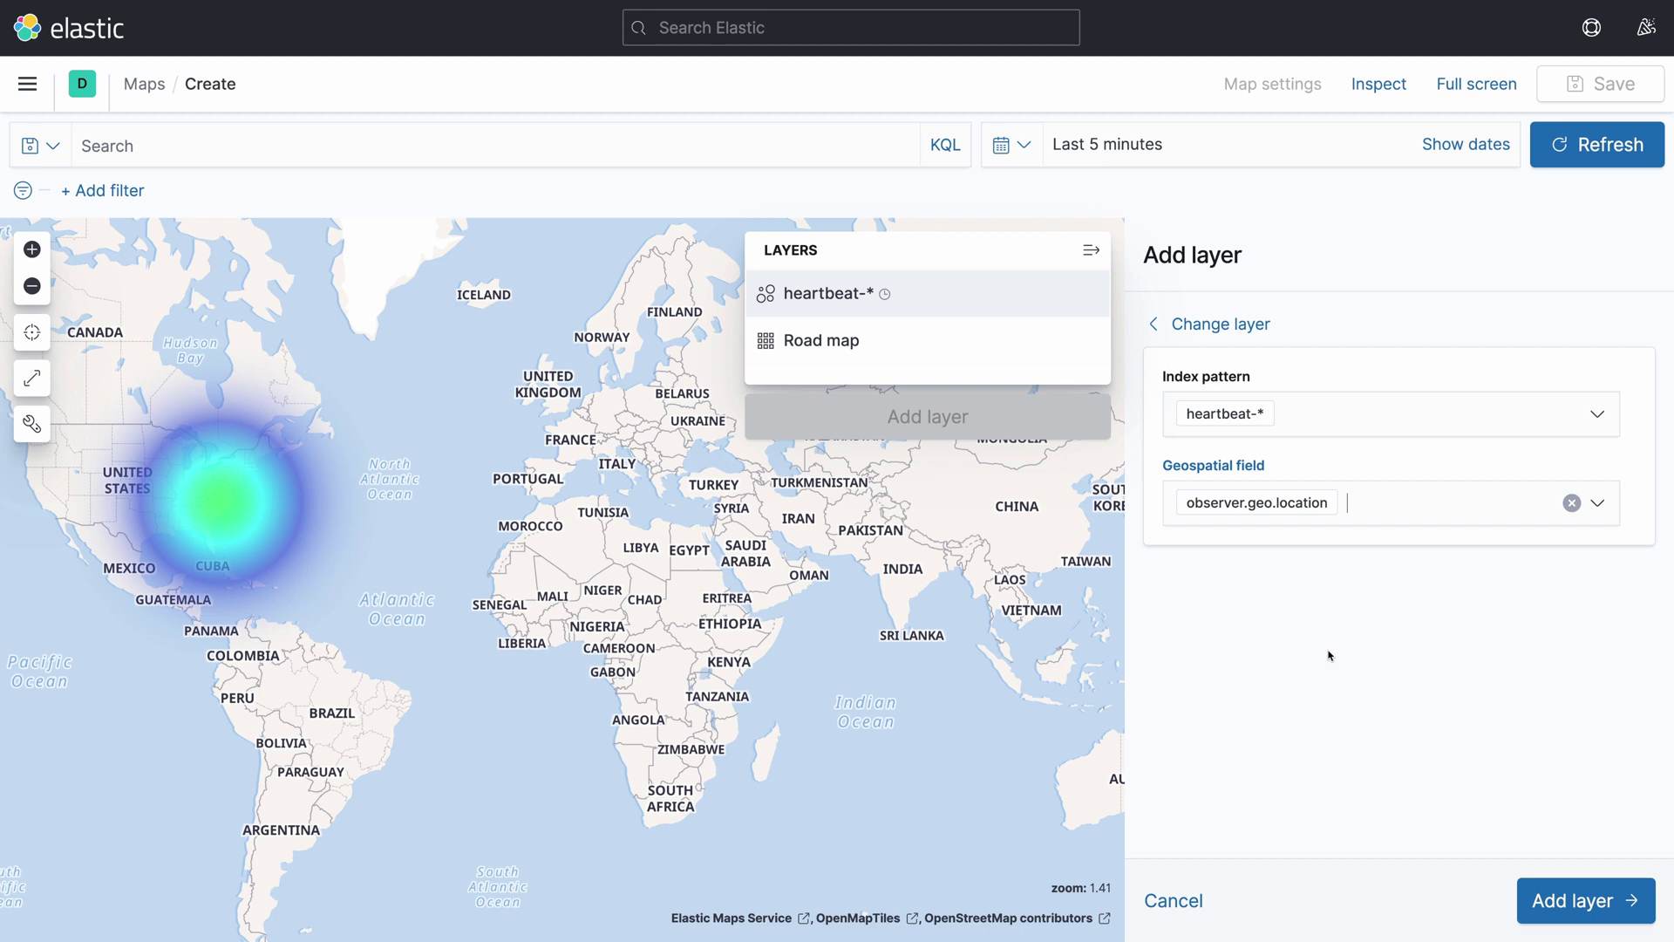
pyautogui.click(1578, 904)
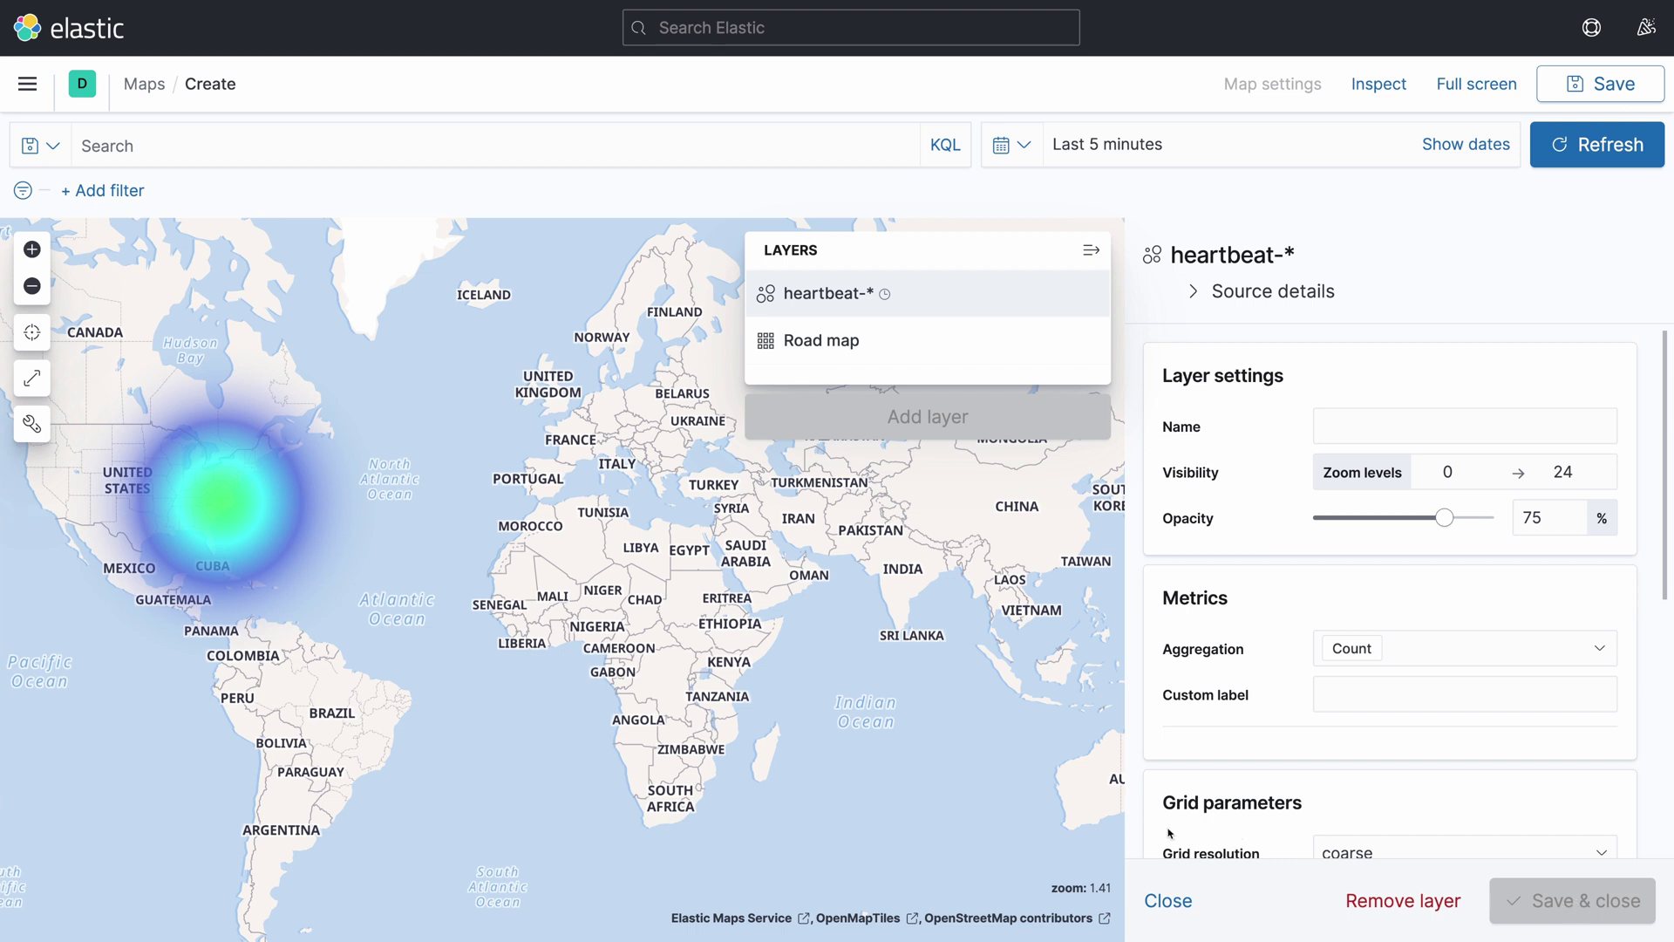
# Close the heat map layer settings and zoom the map in one level
pyautogui.click(1169, 904)
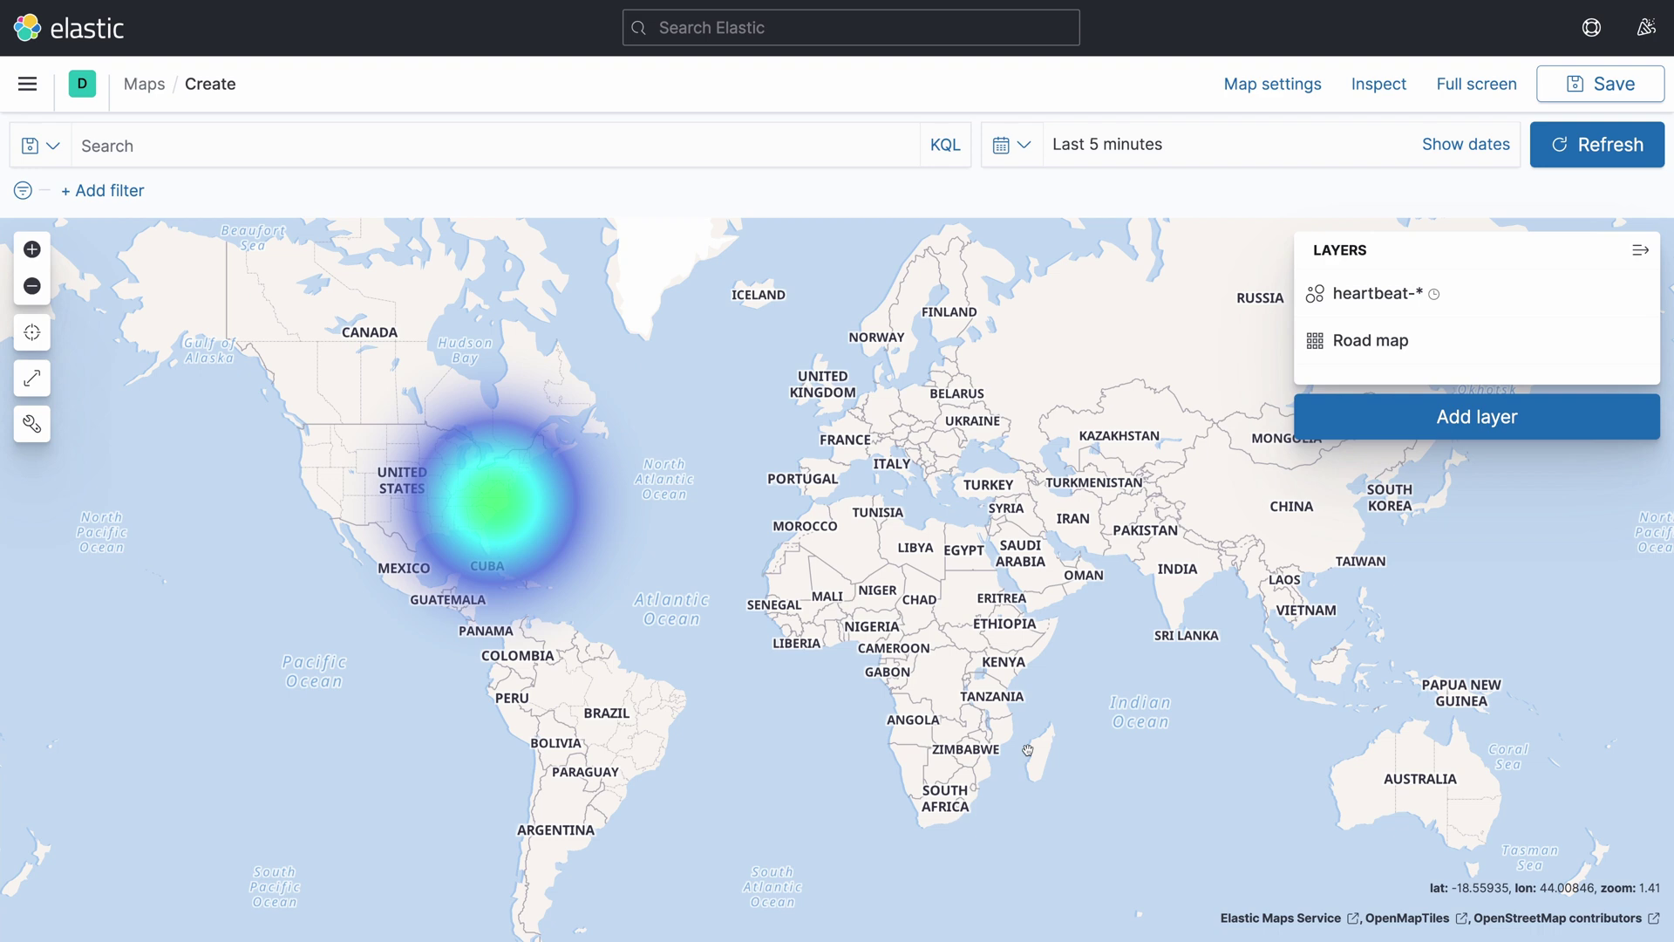
pyautogui.click(31, 249)
# Zoom to level 7.41 and pan so the heat spot sits over central North Carolina
pyautogui.moveTo(436, 465); pyautogui.dragTo(1194, 579)
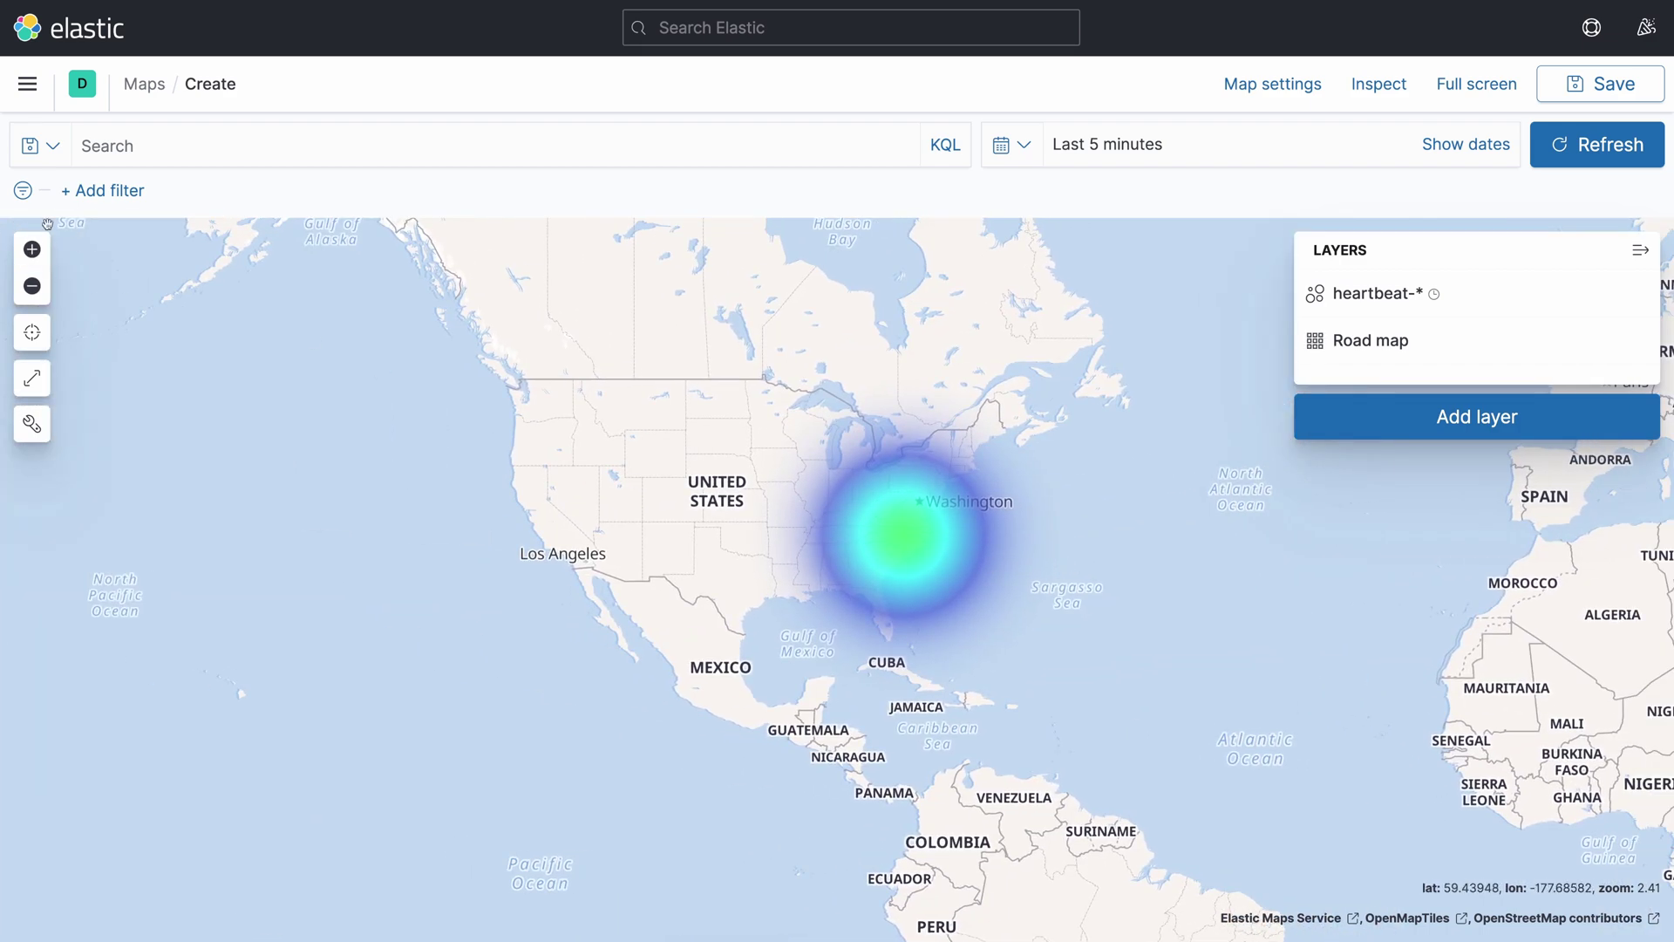
pyautogui.click(32, 248)
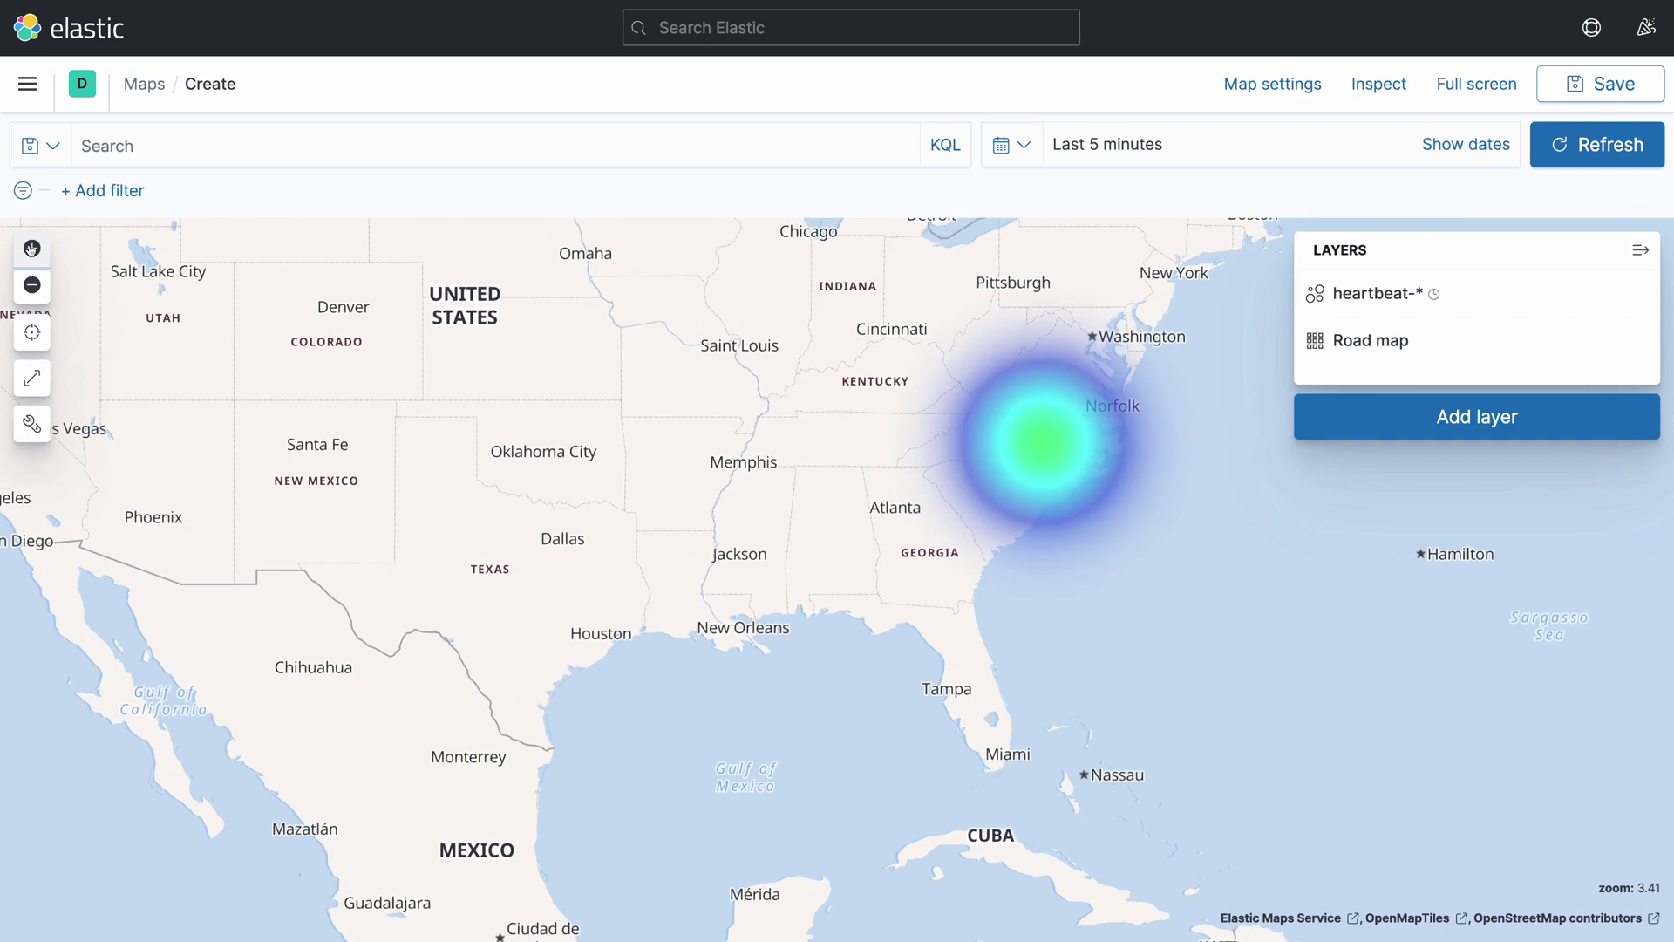
pyautogui.moveTo(370, 334); pyautogui.dragTo(198, 334)
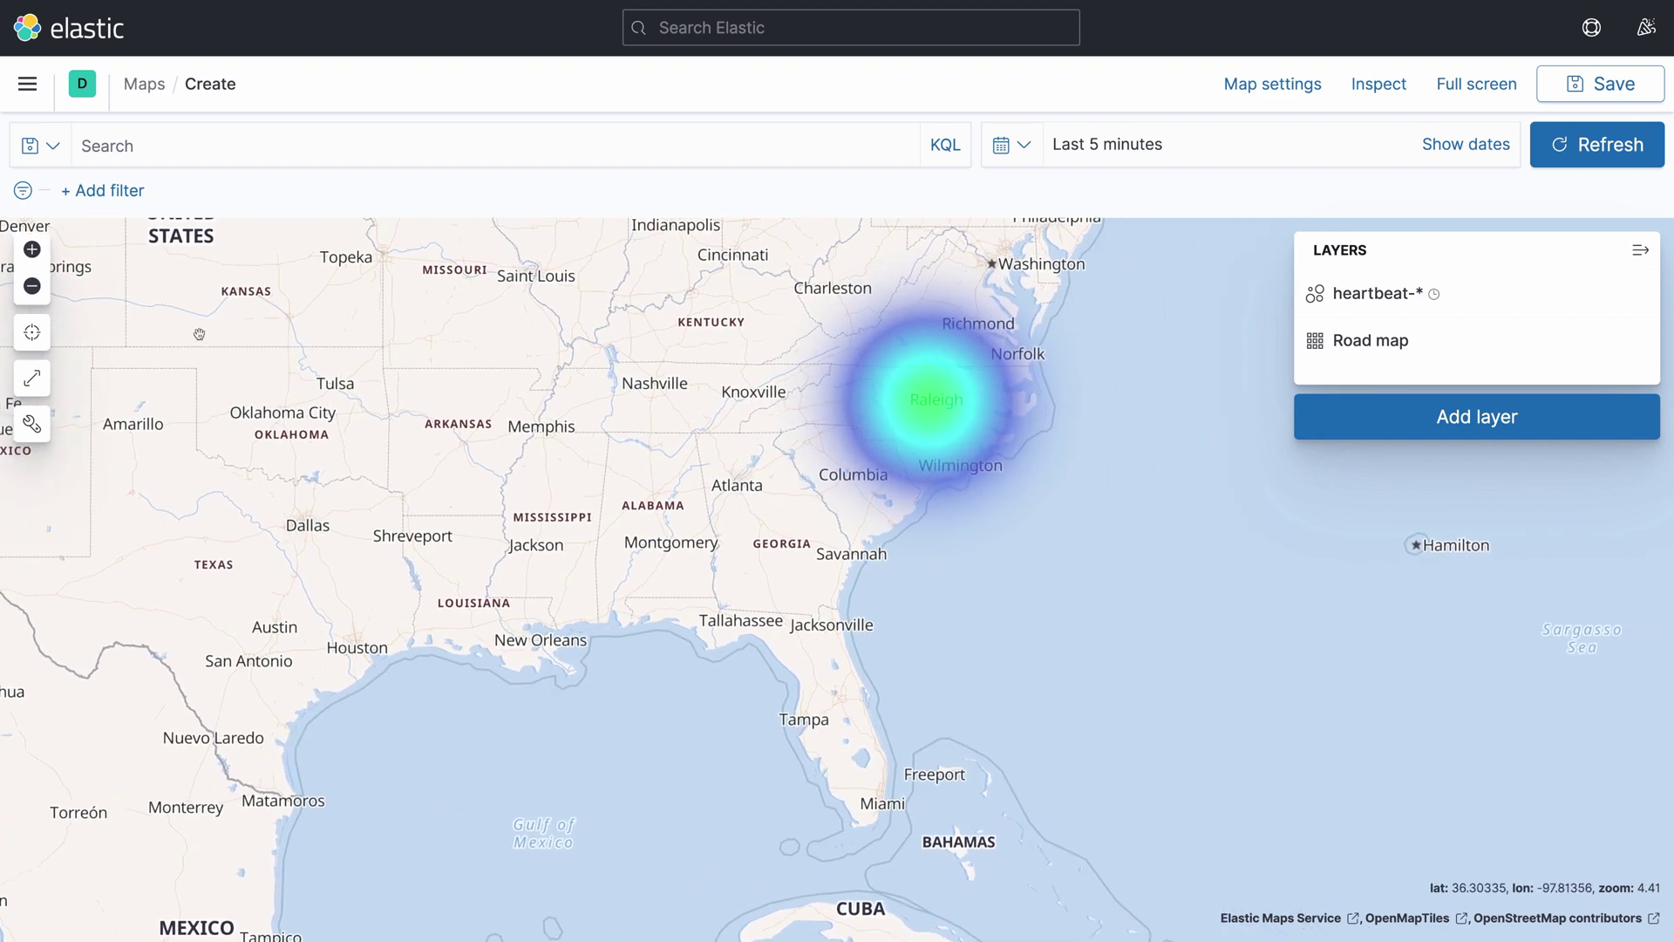
pyautogui.click(32, 249)
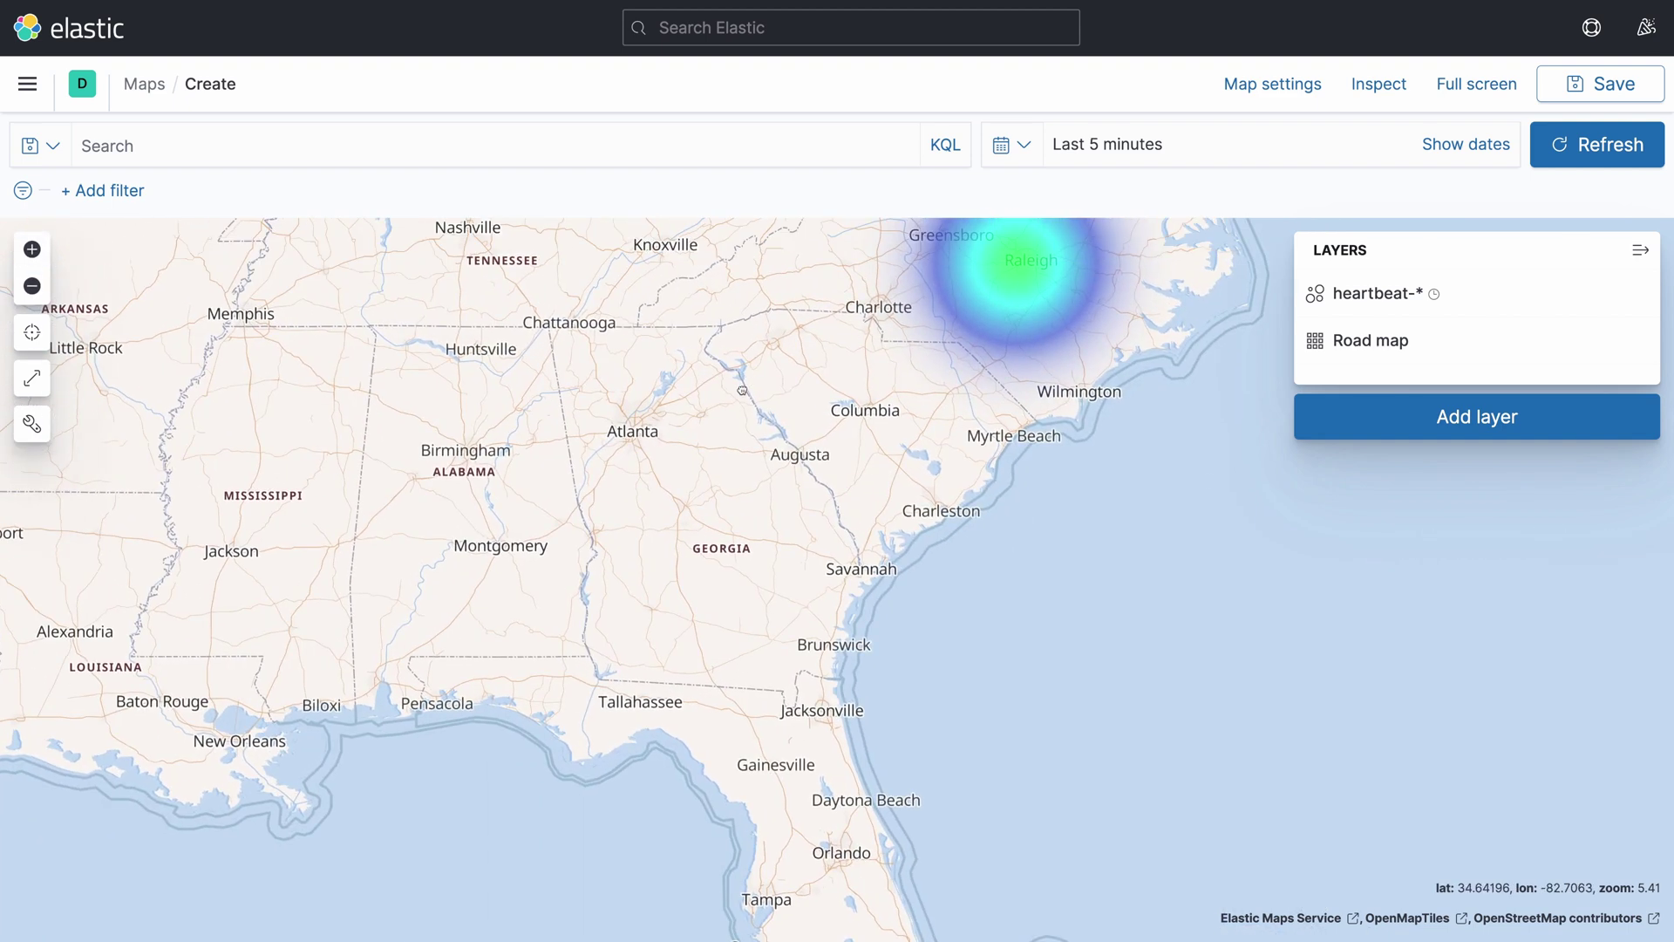
pyautogui.moveTo(742, 390); pyautogui.dragTo(698, 638)
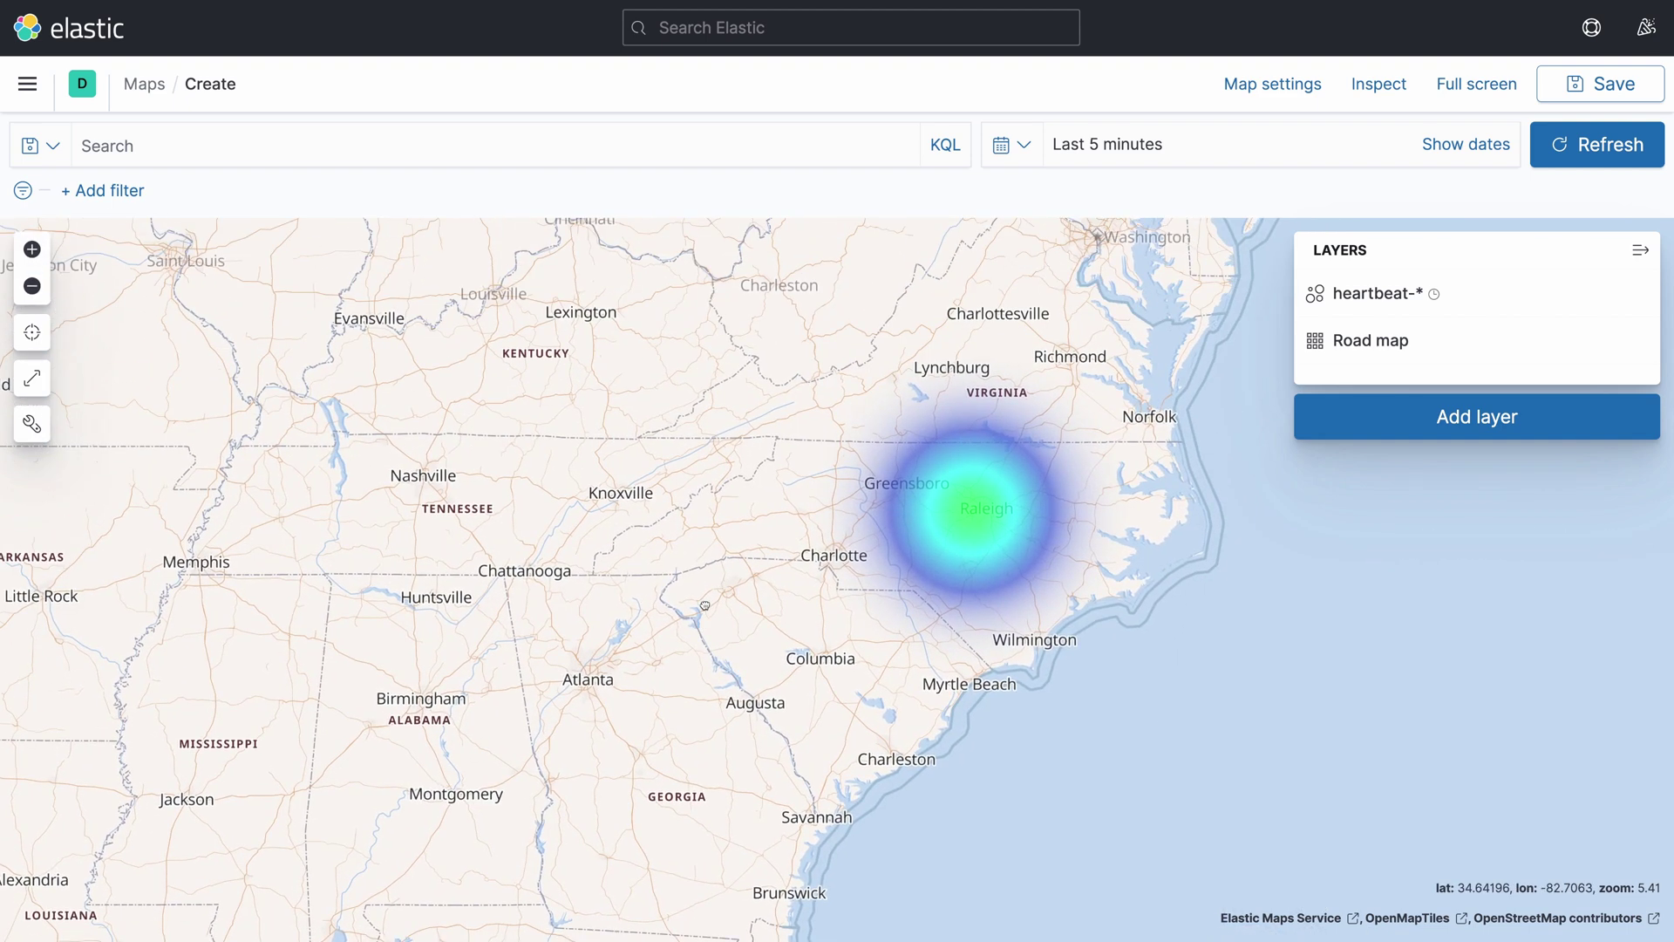
pyautogui.click(32, 249)
pyautogui.moveTo(708, 445); pyautogui.dragTo(600, 453)
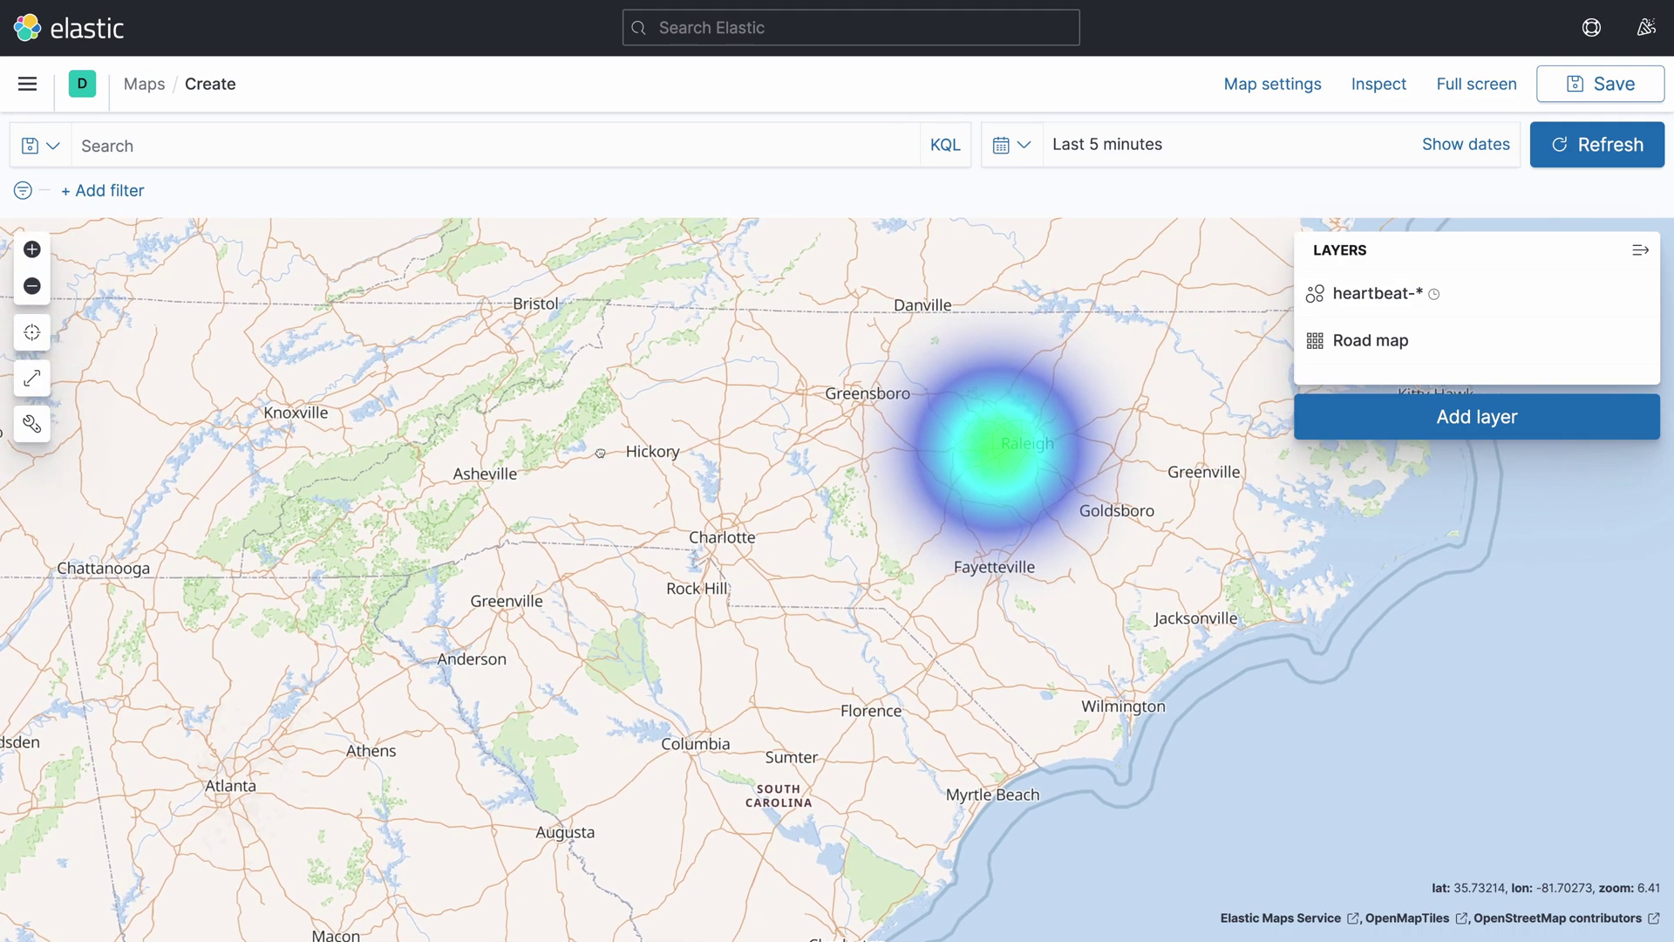
pyautogui.click(32, 249)
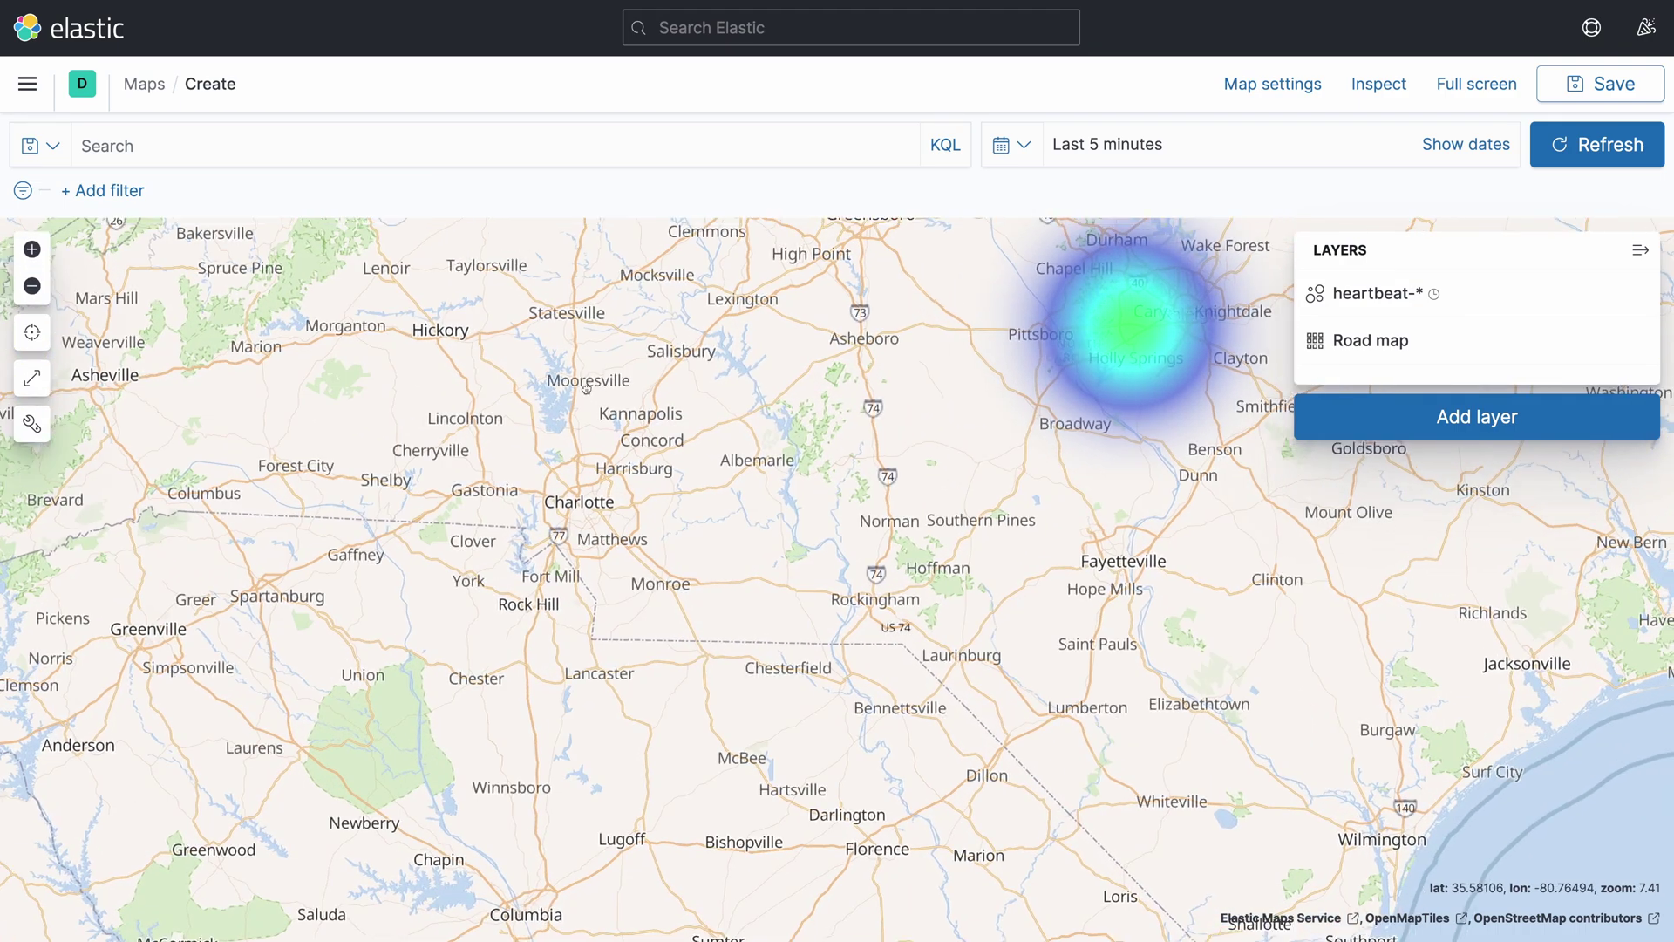
pyautogui.moveTo(586, 389); pyautogui.dragTo(388, 429)
pyautogui.click(31, 249)
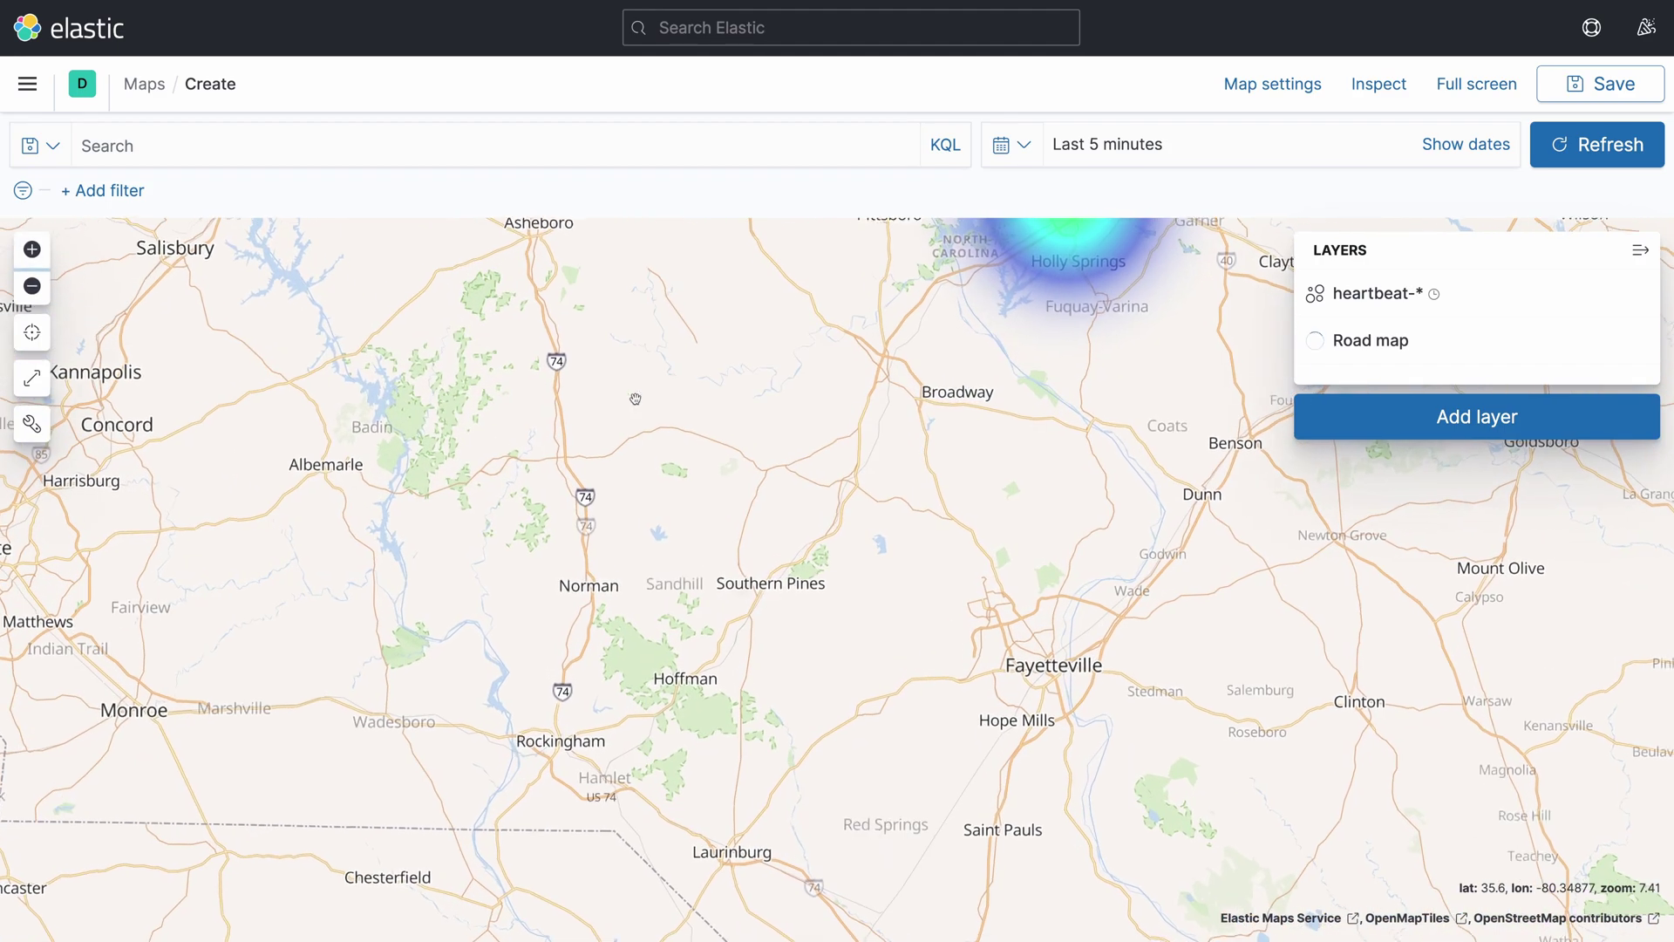